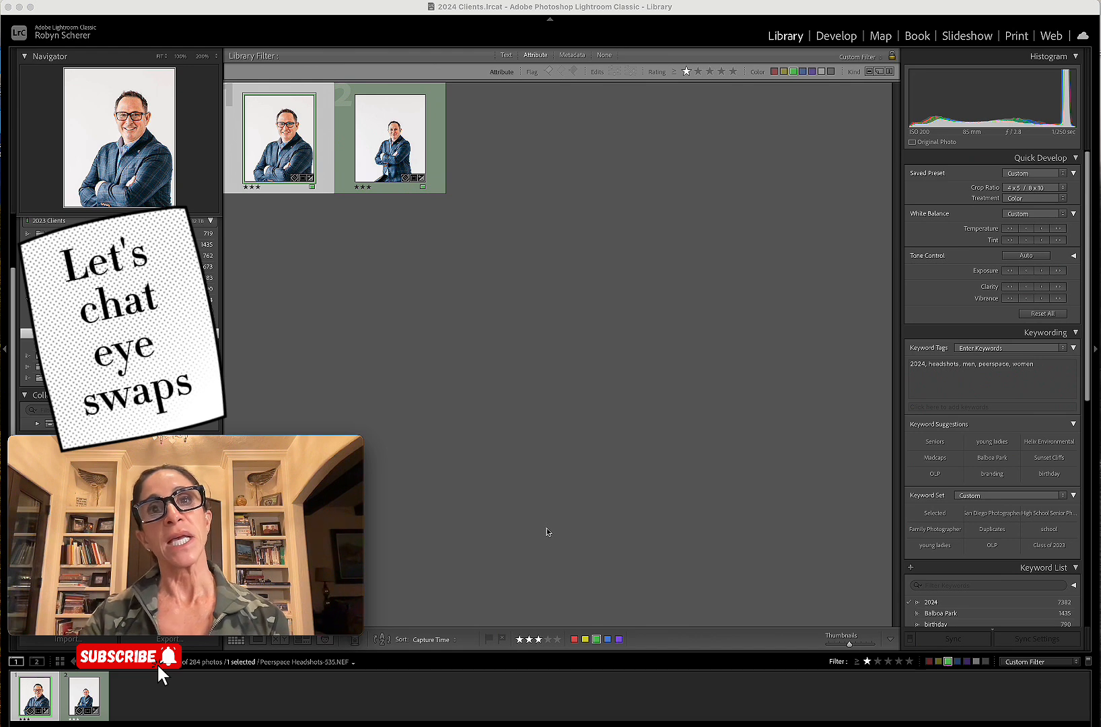
Step: Open the first headshot in the Develop module, clear its existing edits and apply the BASIC TSP preset
left_click(320, 192)
left_click(837, 35)
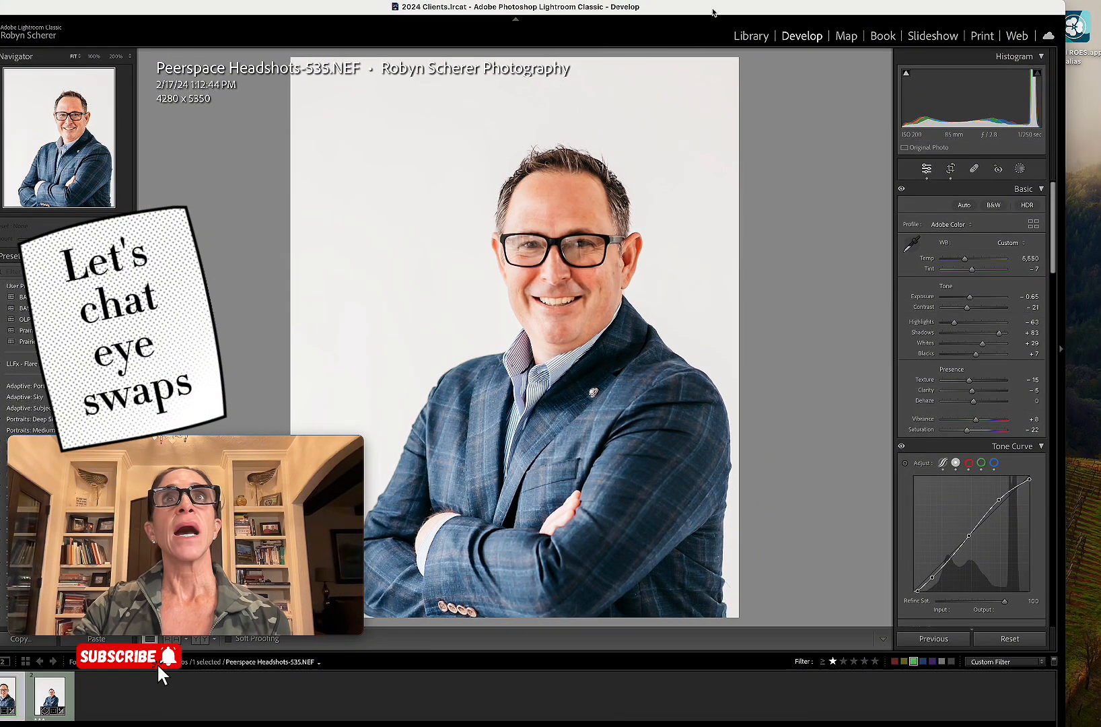
left_click_drag(350, 440, 328, 445)
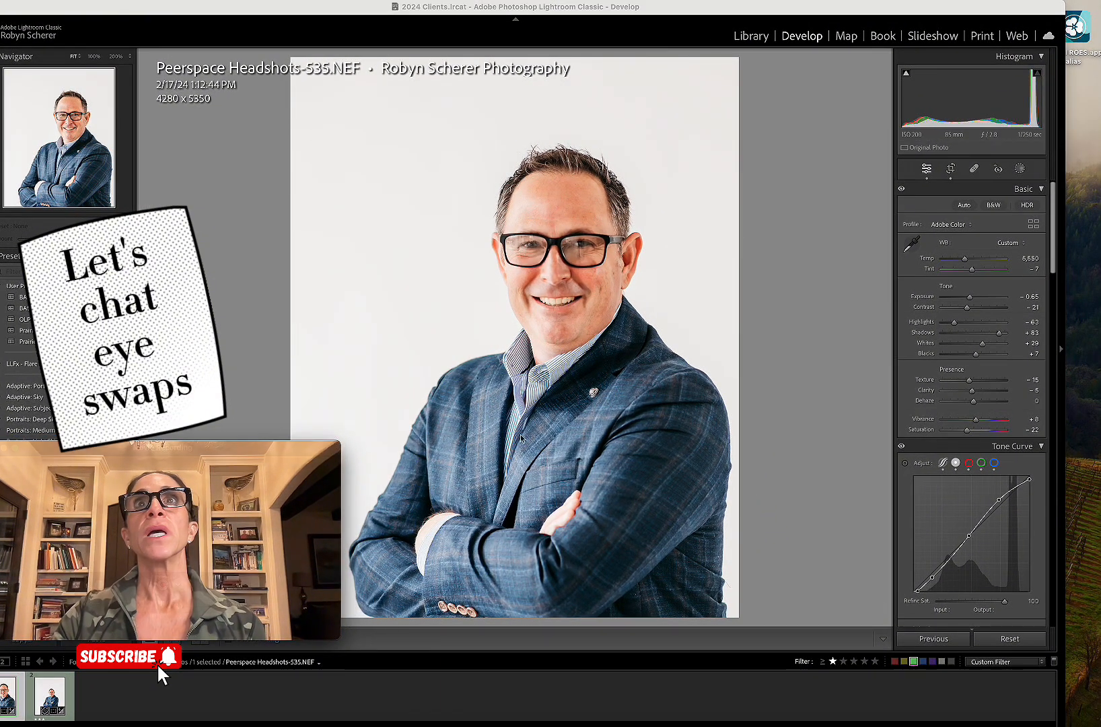
left_click(1011, 641)
left_click(68, 297)
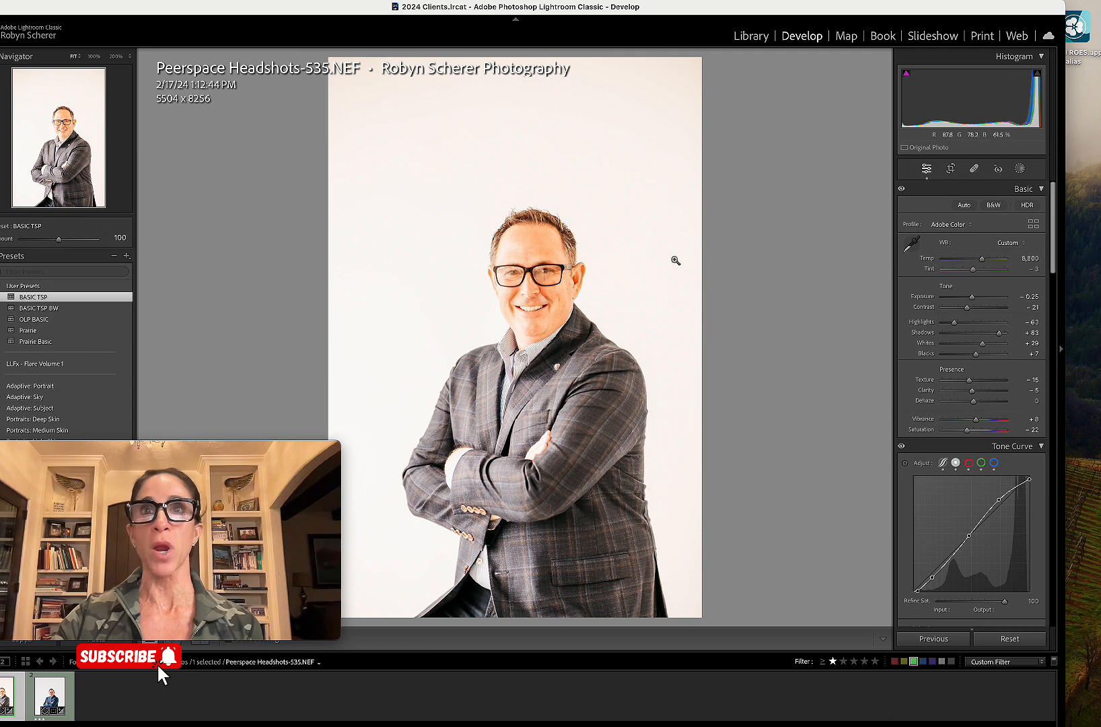
Step: Set the white balance by sampling the light background beside the man's head, and compare the photo before and after
left_click(912, 243)
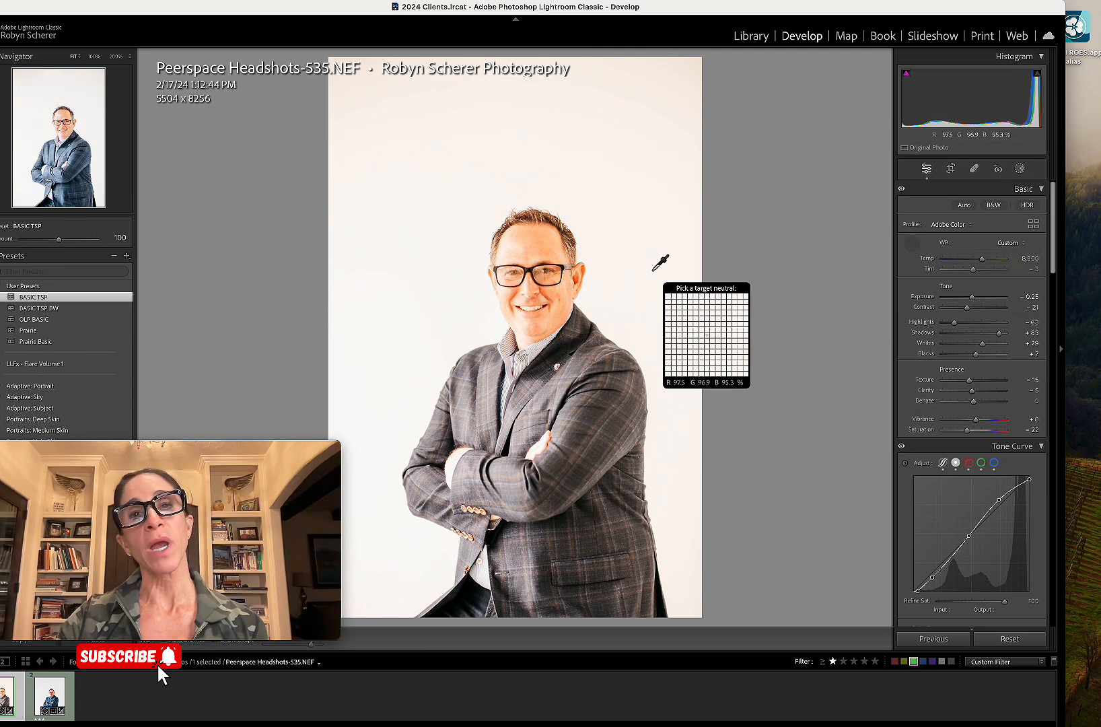
left_click(653, 271)
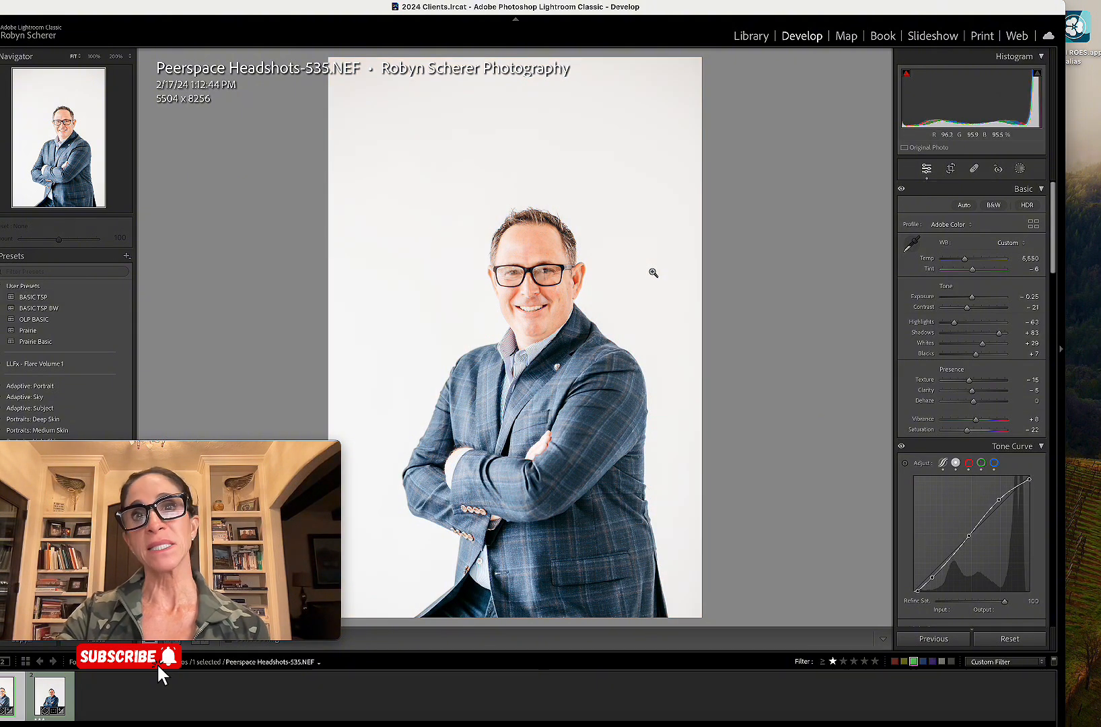
key("backslash")
key("backslash")
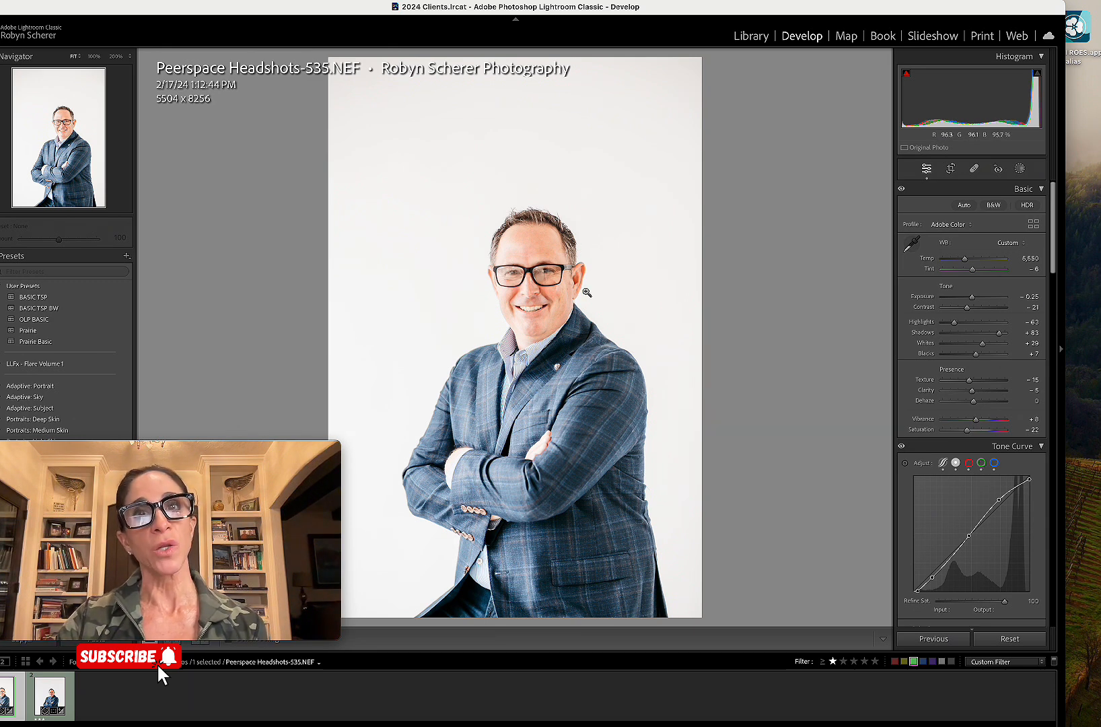
Step: Constrain the crop to the 4 x 5 / 8 x 10 aspect ratio and rotate the photo by 2.22 degrees
left_click(951, 169)
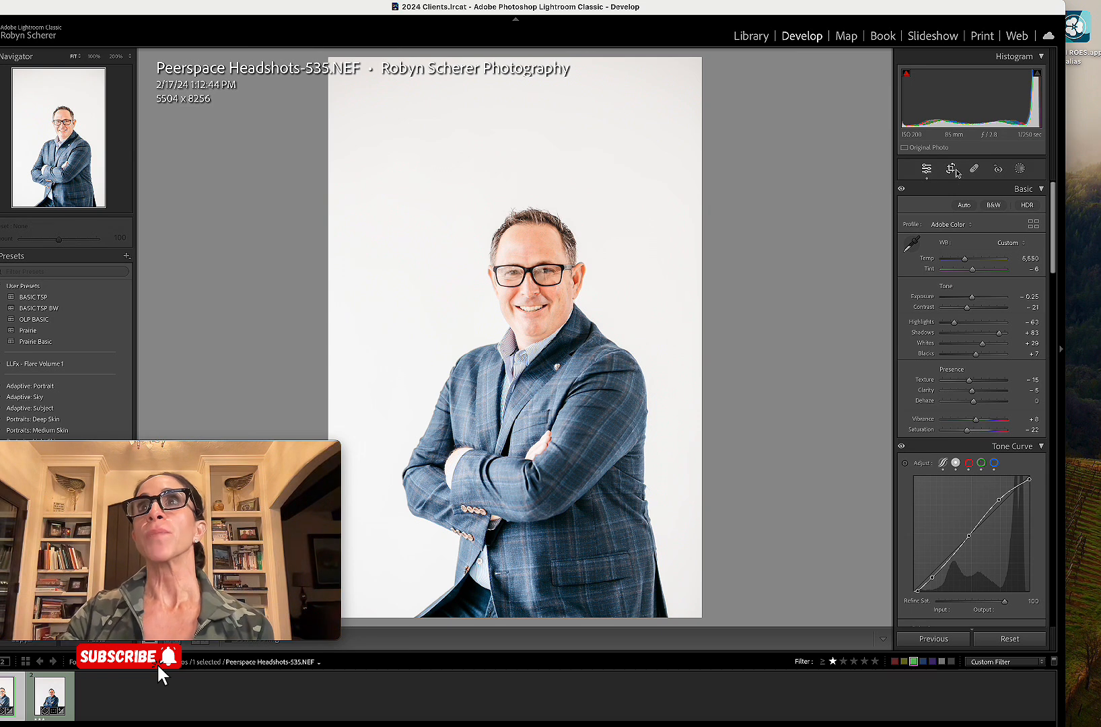
left_click(1007, 208)
left_click(1021, 247)
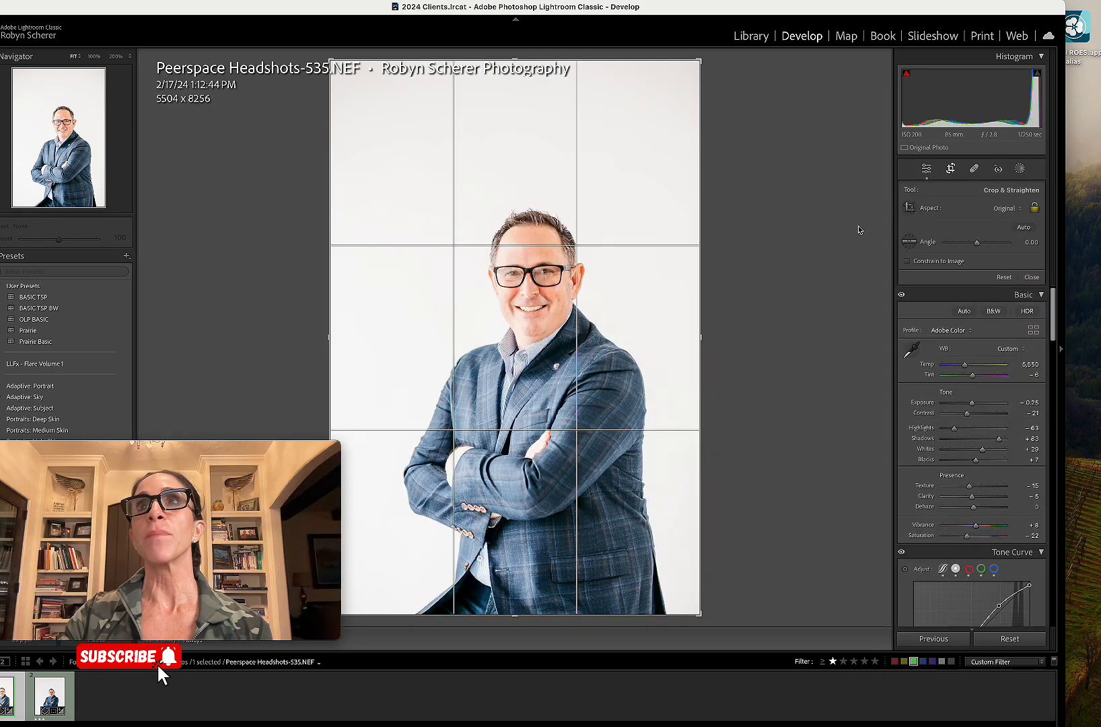
left_click_drag(819, 222, 817, 225)
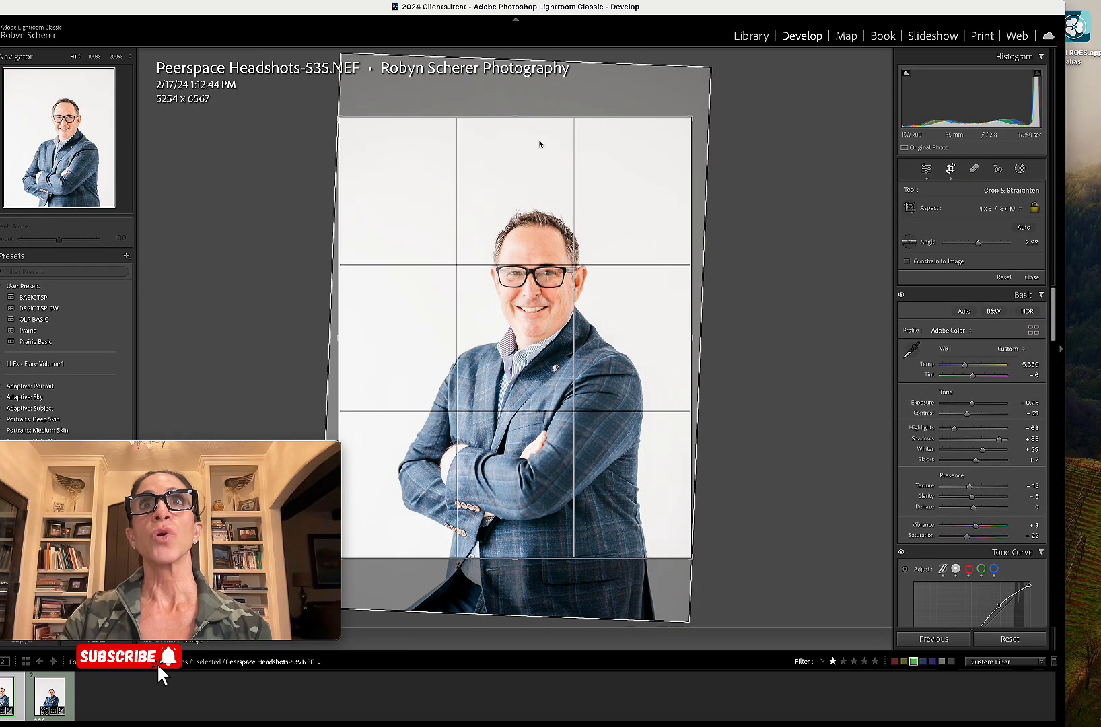
Step: Tighten the crop around the man's head and folded arms to 4412 x 5515 pixels and apply it
left_click_drag(535, 130, 538, 144)
left_click_drag(562, 188, 556, 214)
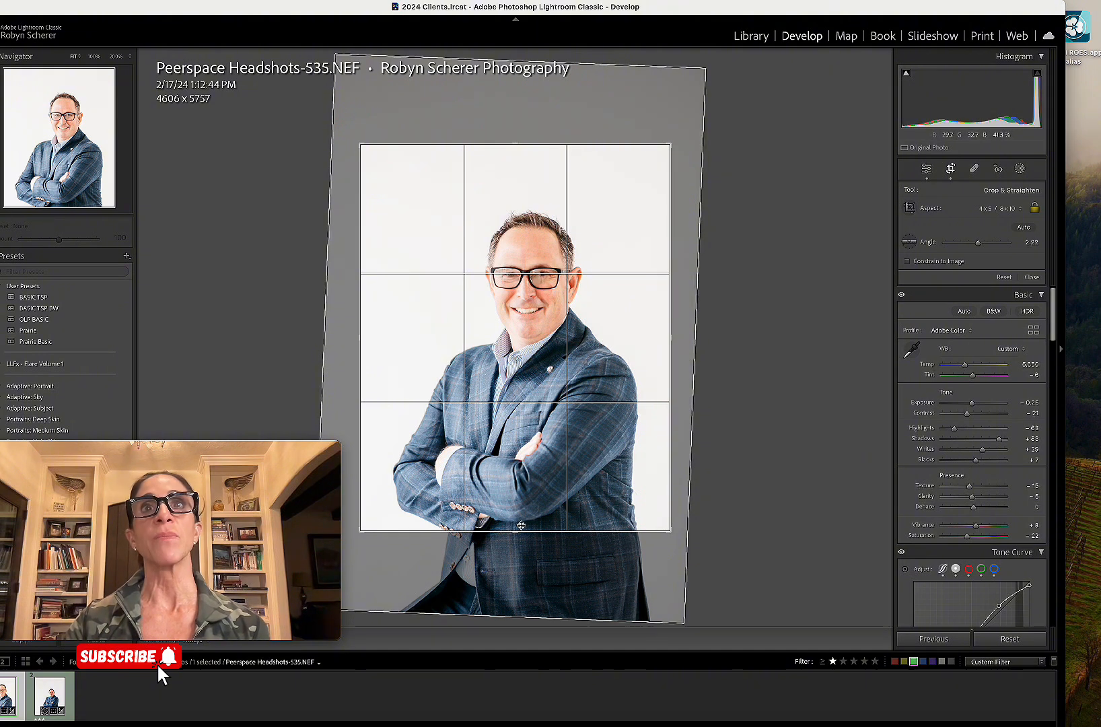
left_click_drag(518, 531, 517, 521)
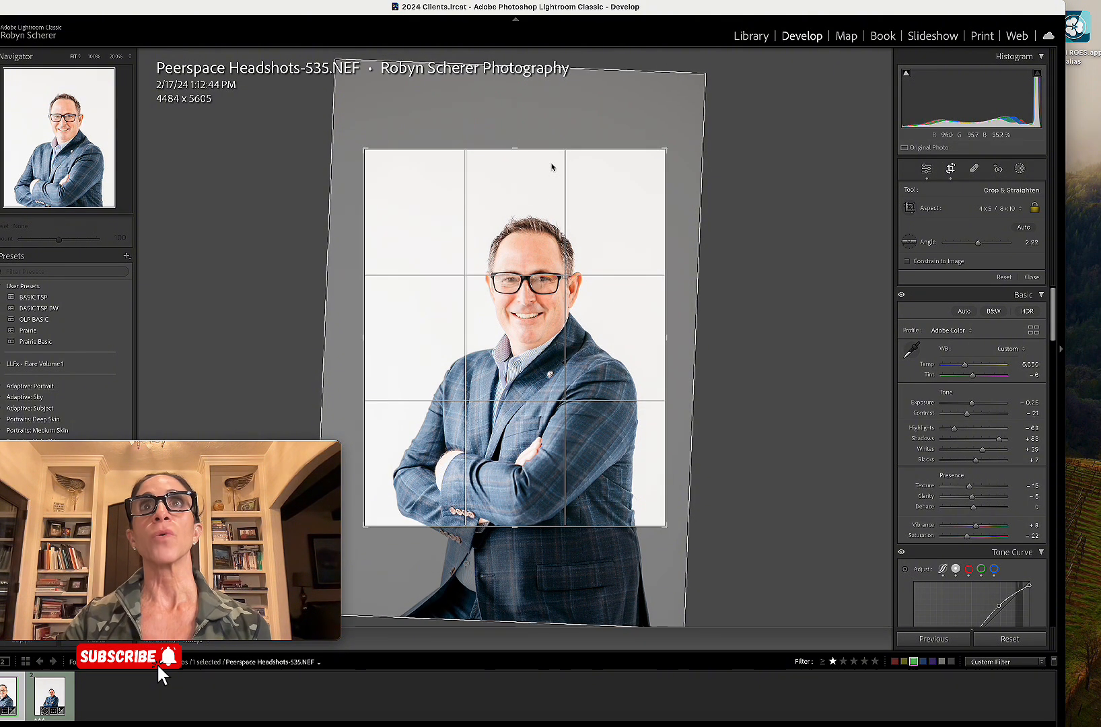
left_click_drag(551, 149, 551, 156)
key("Return")
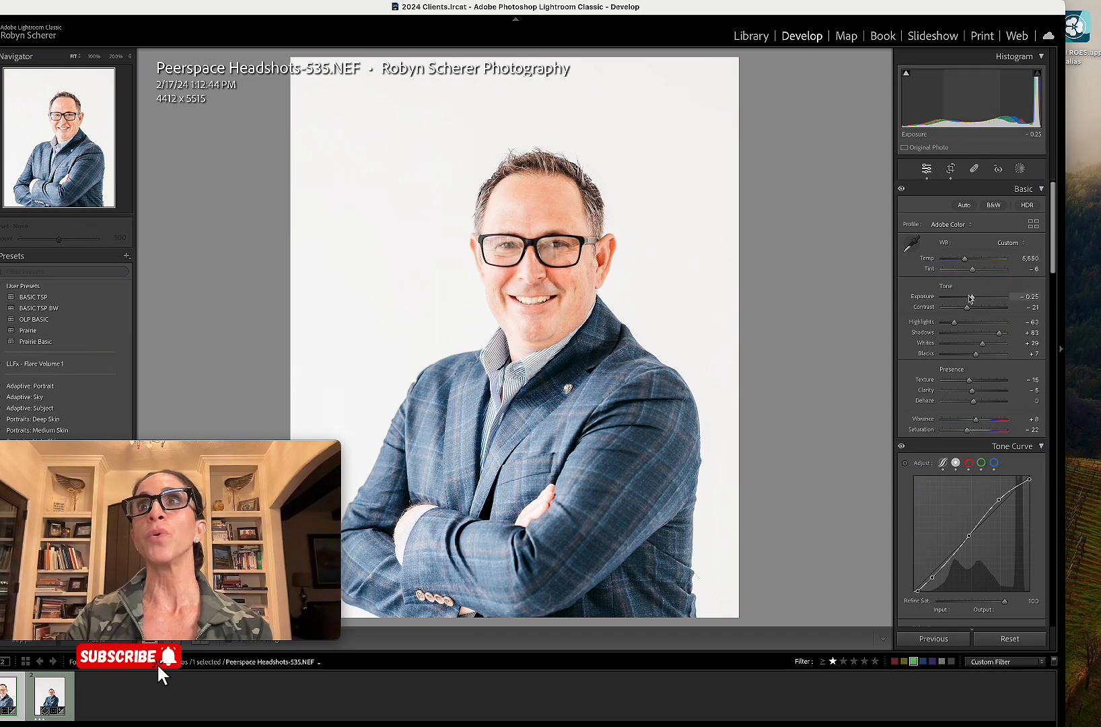
Step: Lower the photo's exposure to -0.70
left_click_drag(972, 297, 967, 299)
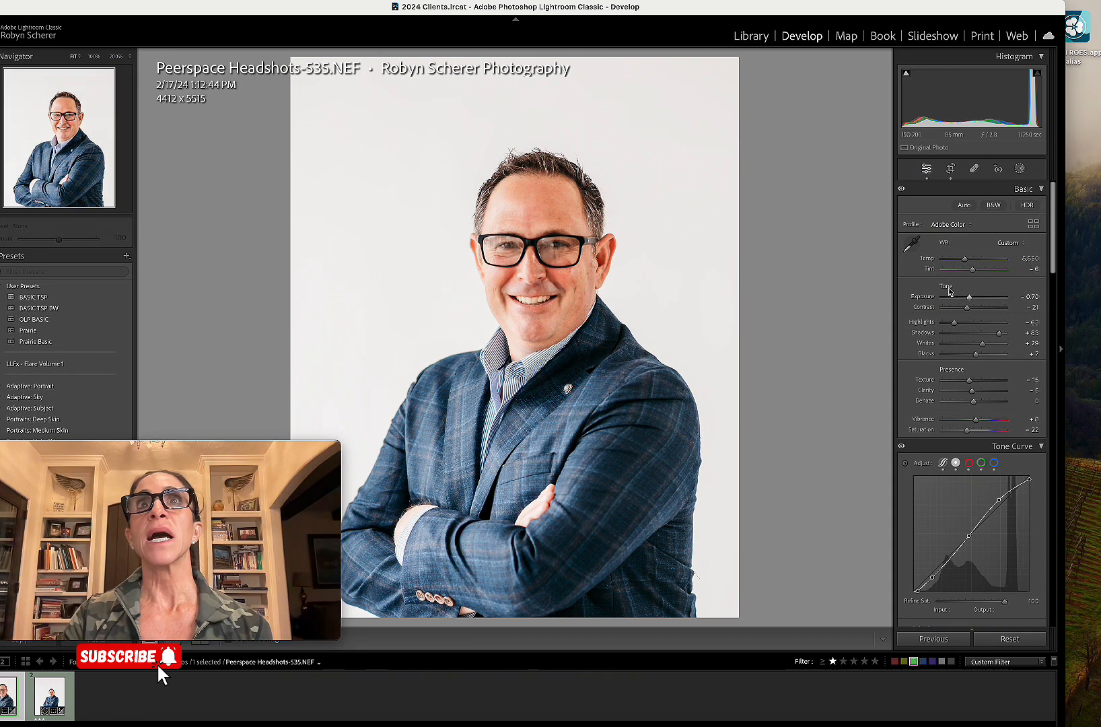
Step: Try to set the white balance by sampling the man's teeth up close, and view the whole photo again
left_click(911, 244)
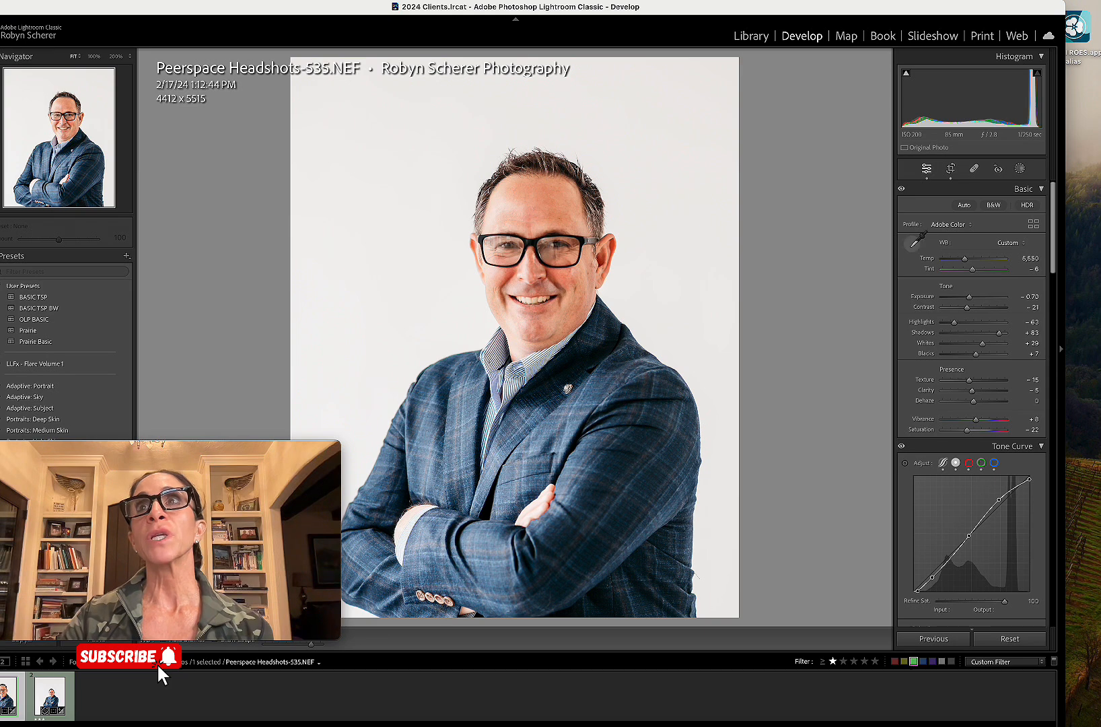
left_click(912, 243)
left_click(531, 305)
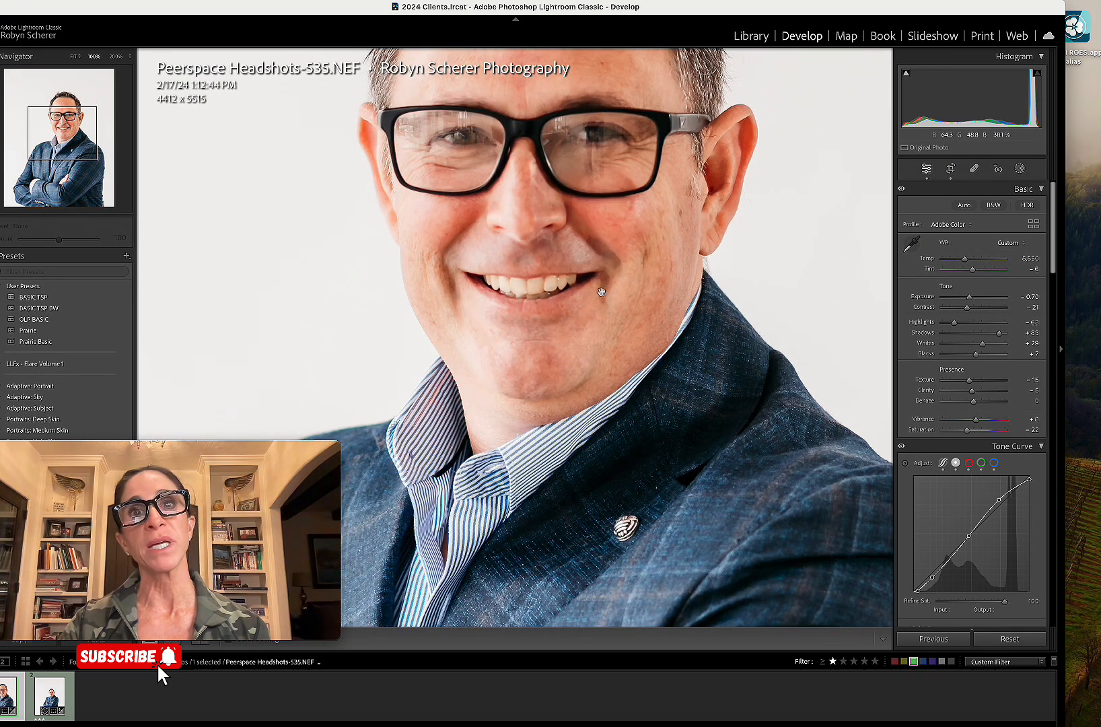
left_click(912, 243)
left_click(533, 282)
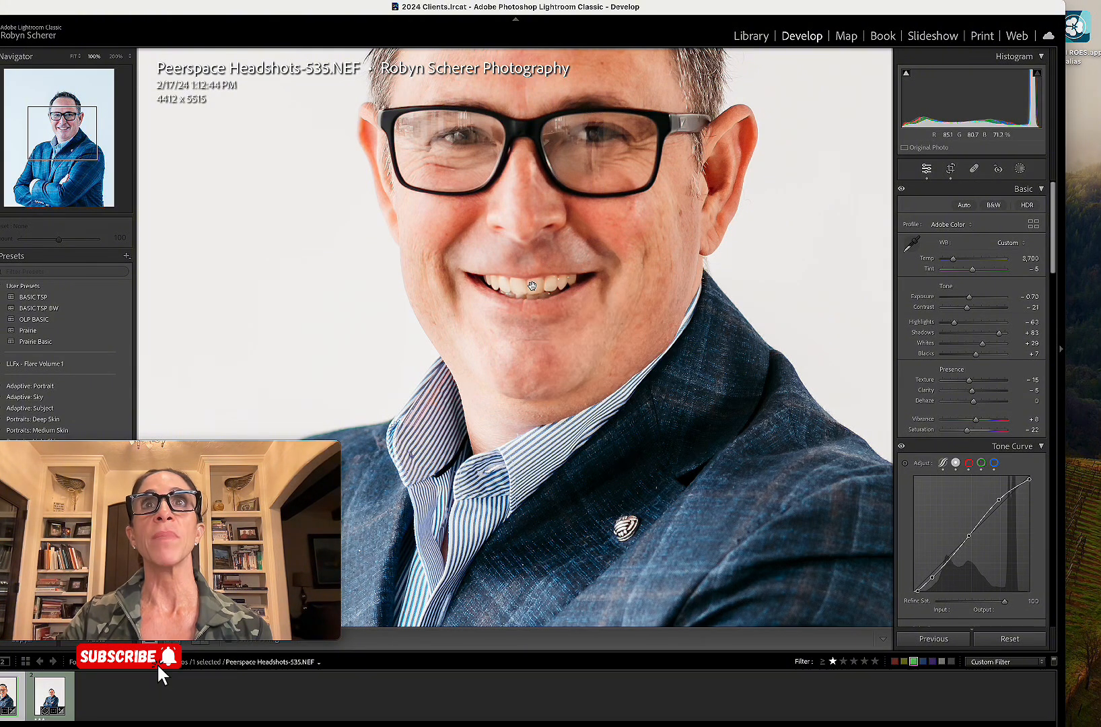
left_click(533, 287)
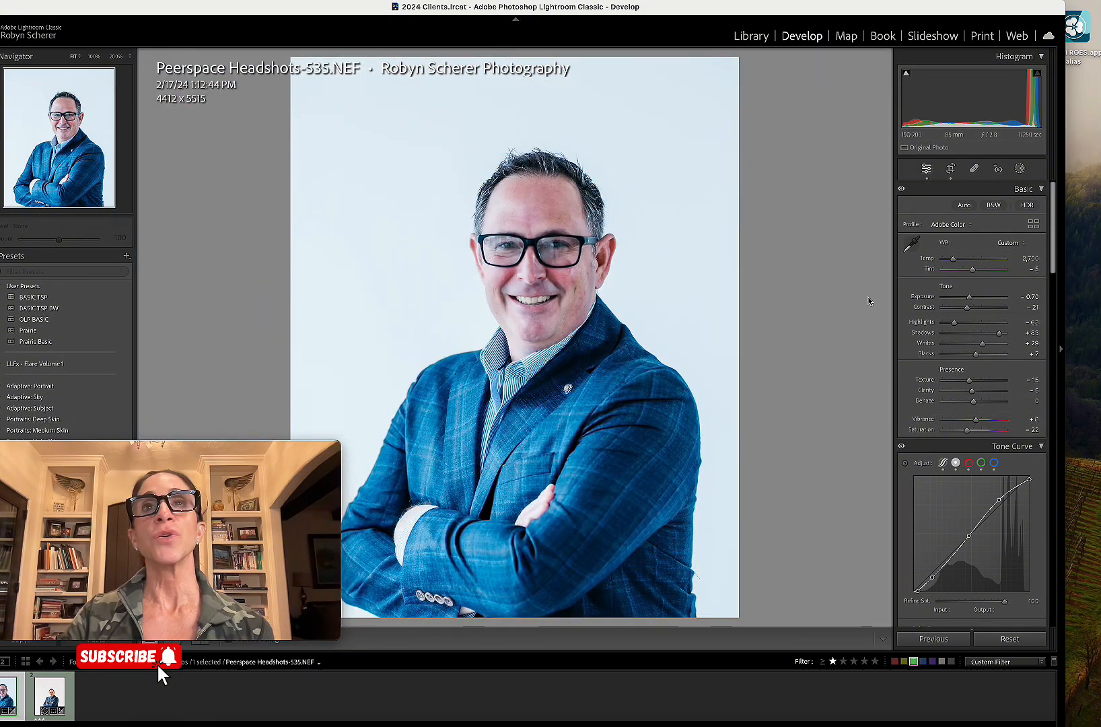
Step: Warm the white balance by resampling the light background and setting the temperature to about 5,565
left_click_drag(953, 259, 965, 261)
left_click(912, 245)
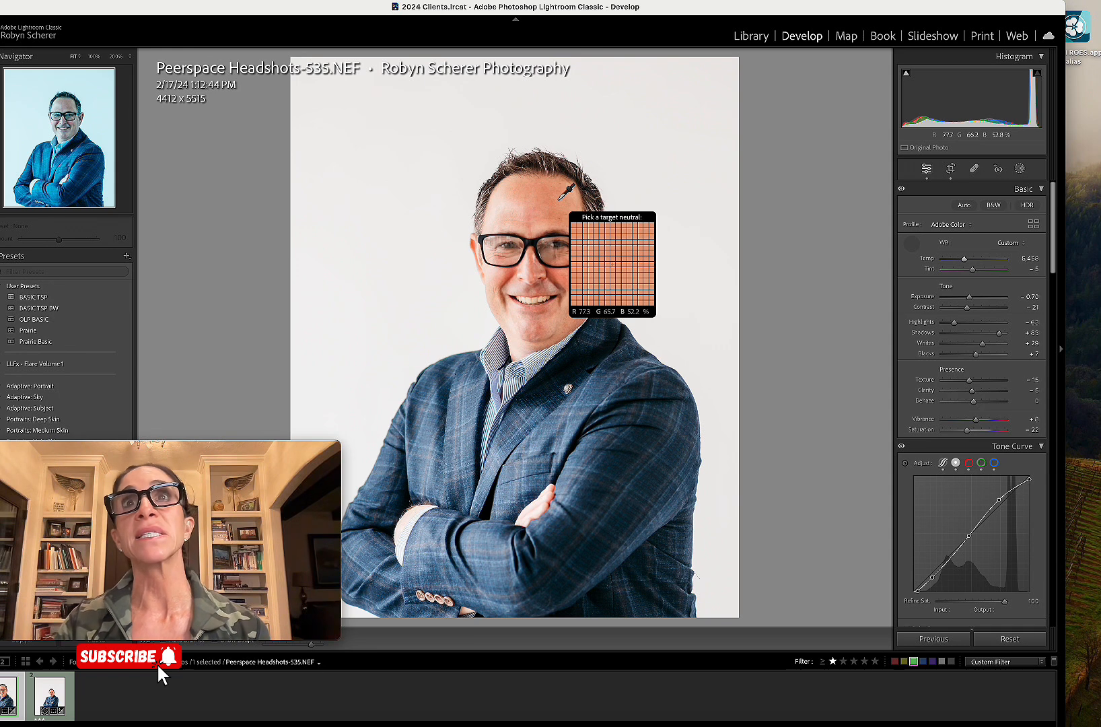
left_click(693, 227)
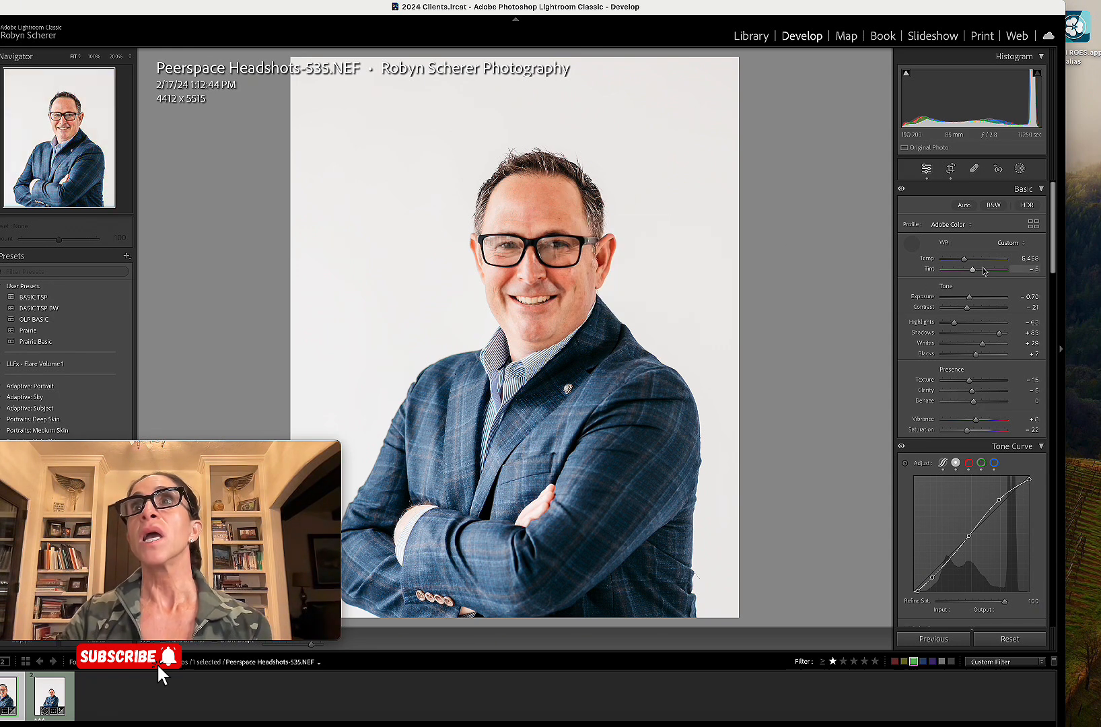
left_click_drag(966, 261, 965, 261)
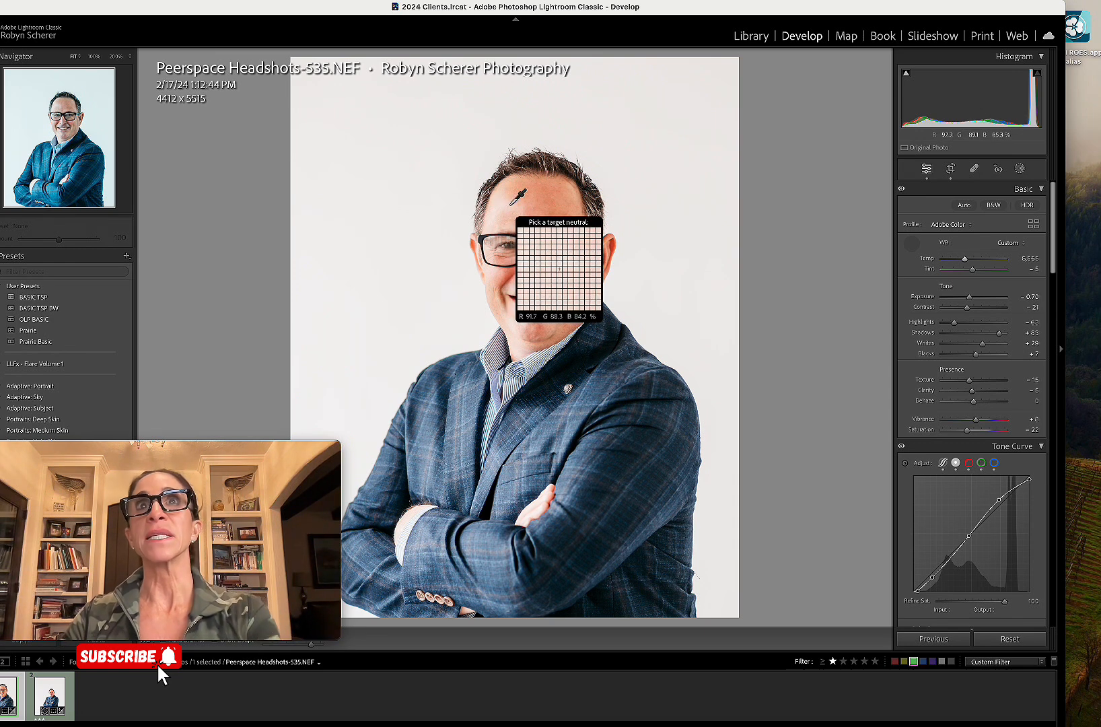
Step: Set the exposure to -0.80, put the white balance selector away and compare the photo before and after
left_click(1029, 294)
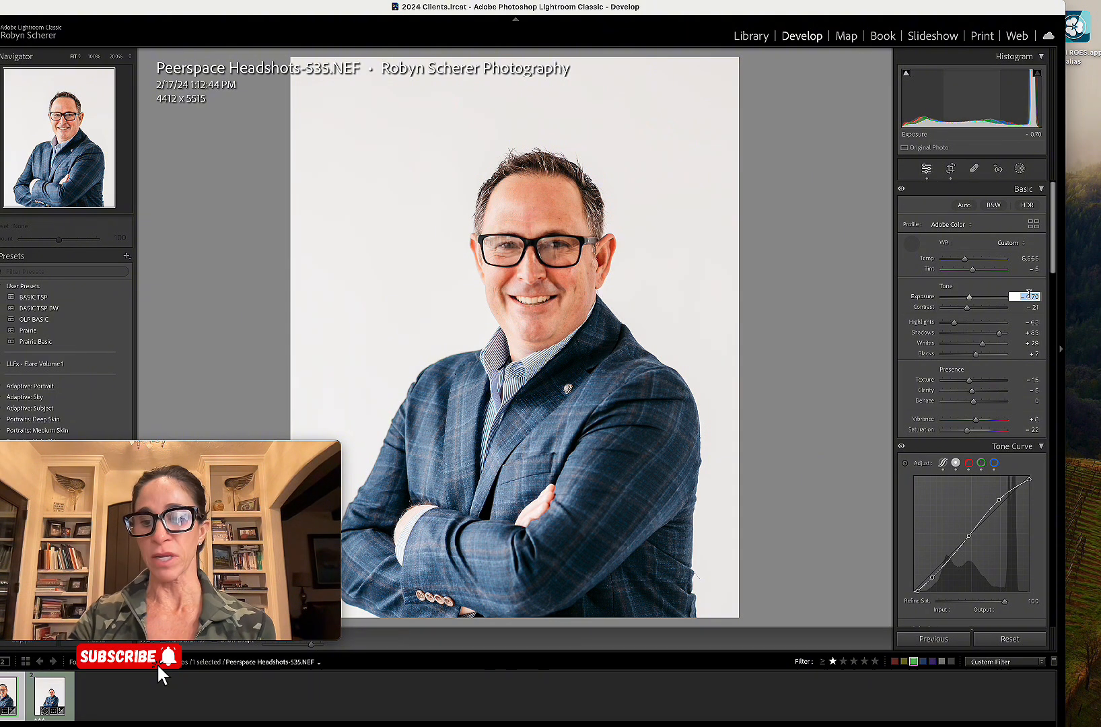
key("Down")
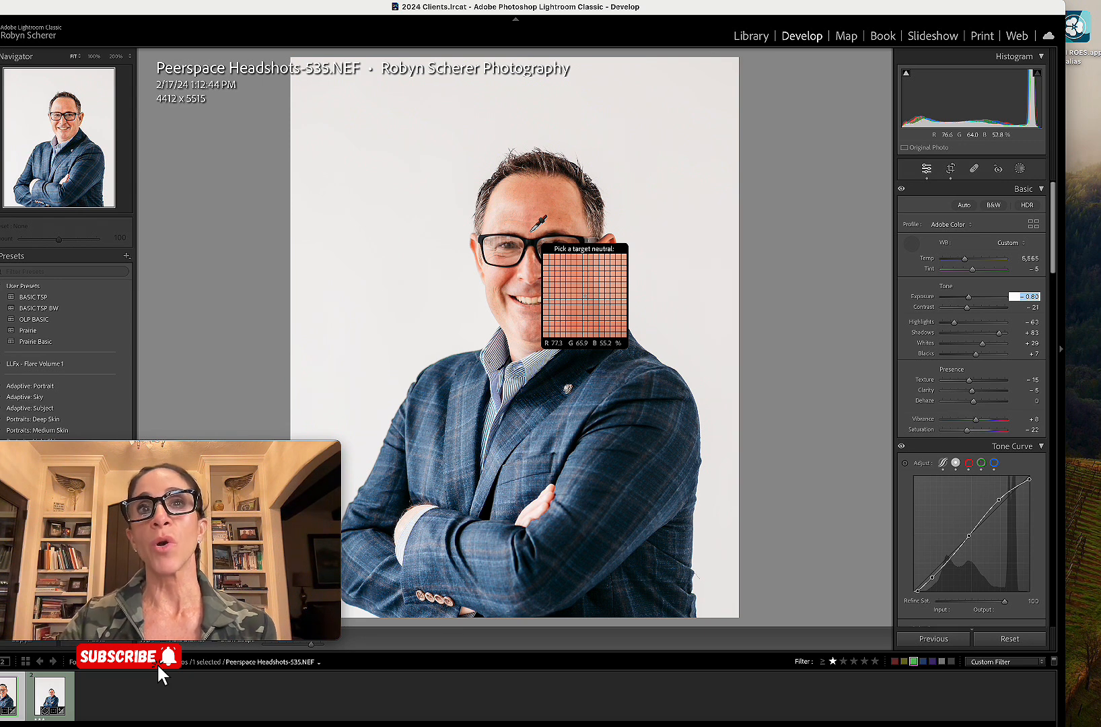
left_click(914, 245)
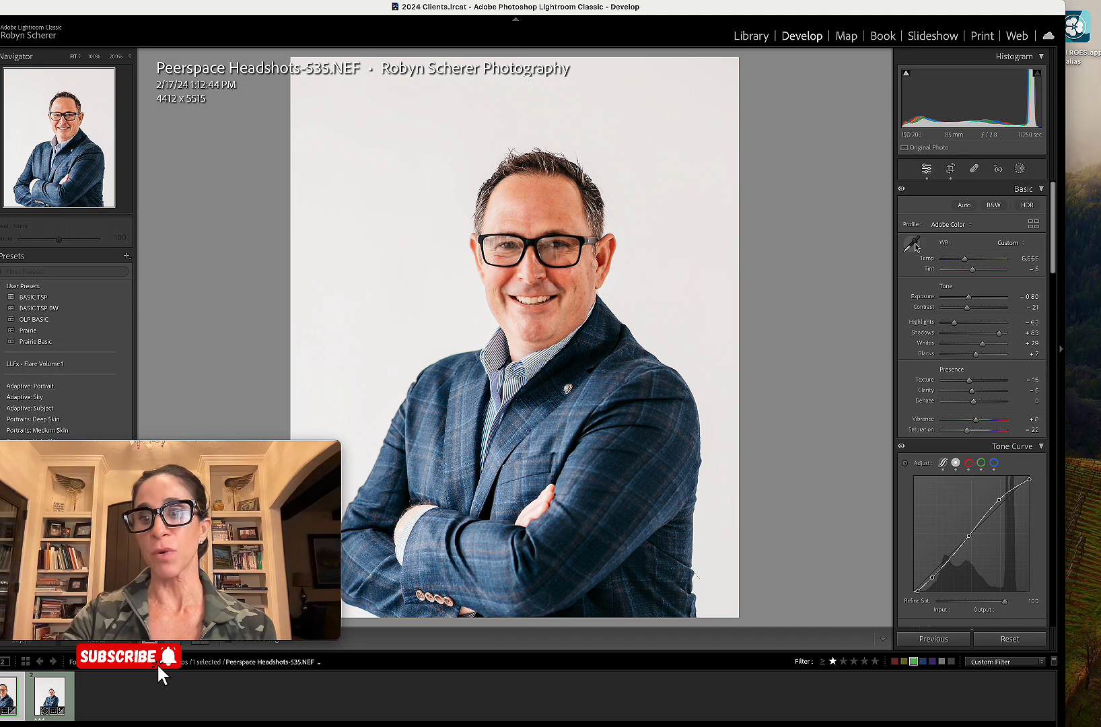
key("backslash")
key("backslash")
key("backslash")
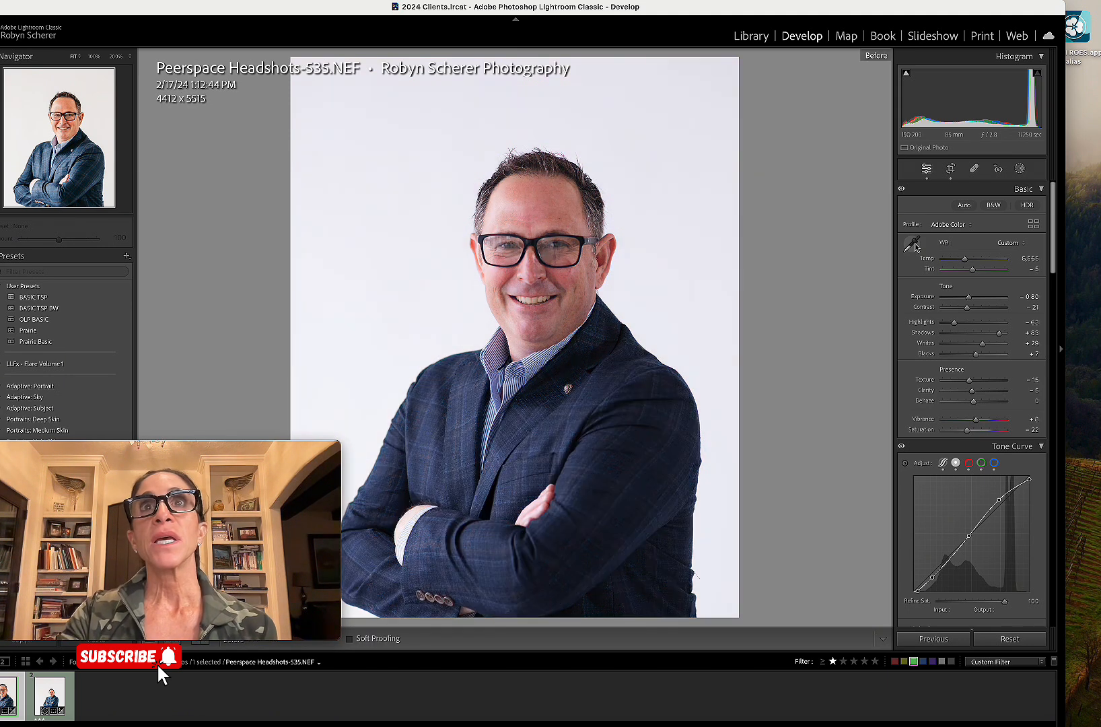
key("backslash")
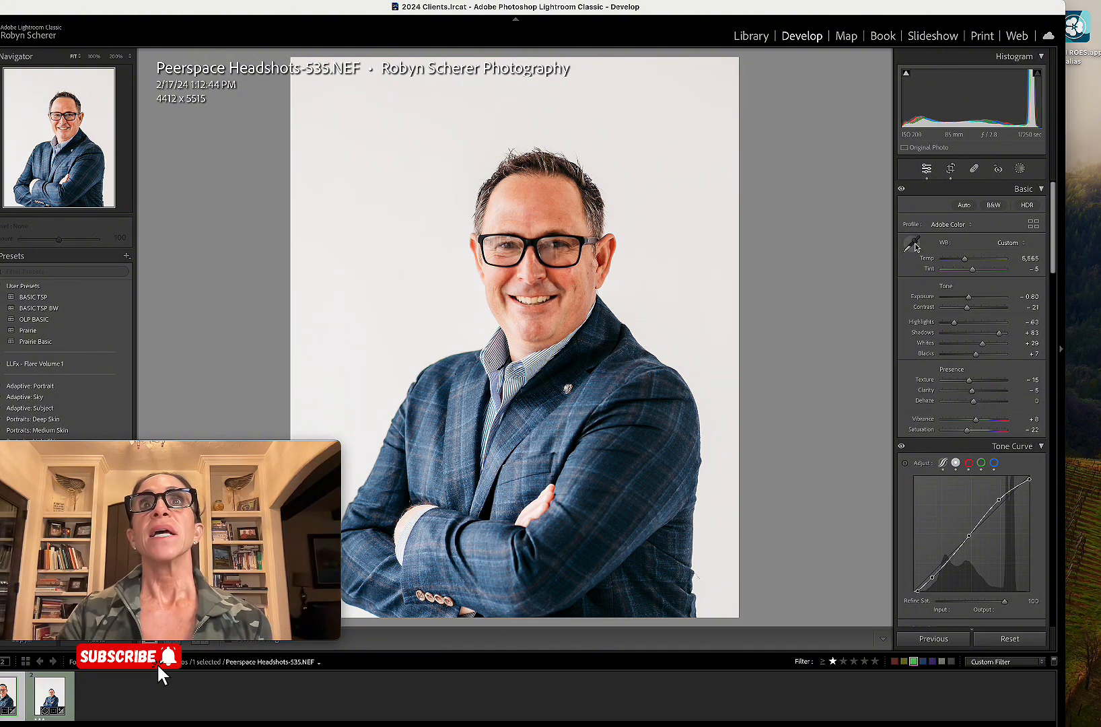
Step: Create a brush mask that uses the Skin smooth Nic preset
left_click(1021, 168)
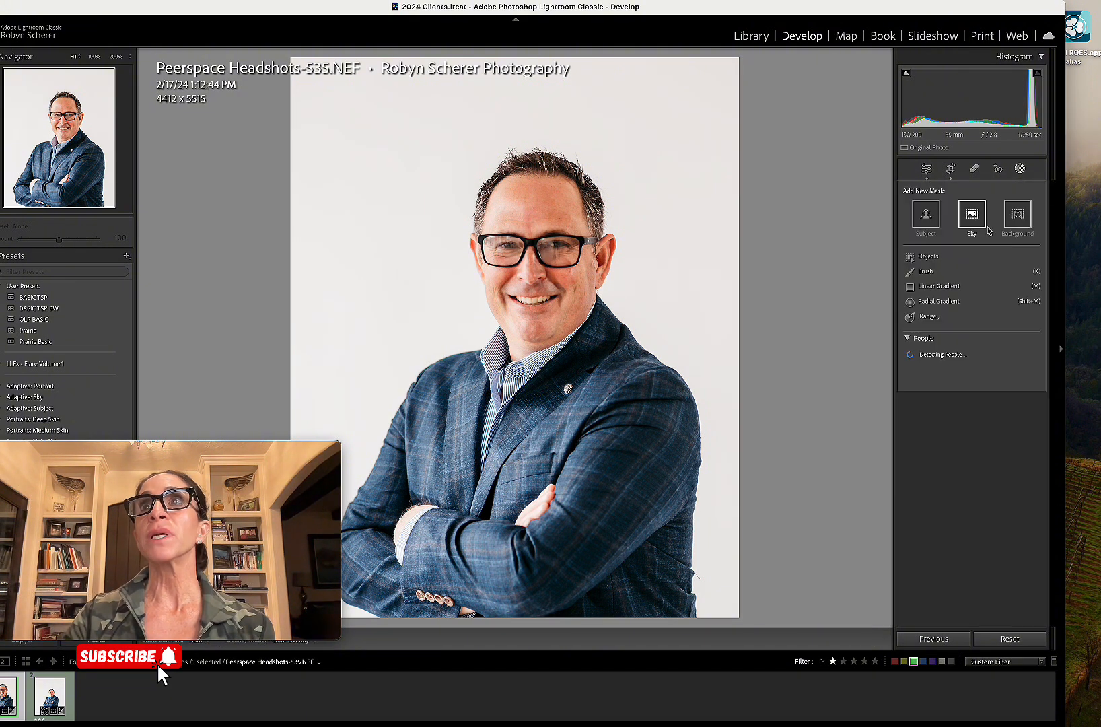
left_click(930, 273)
left_click(962, 288)
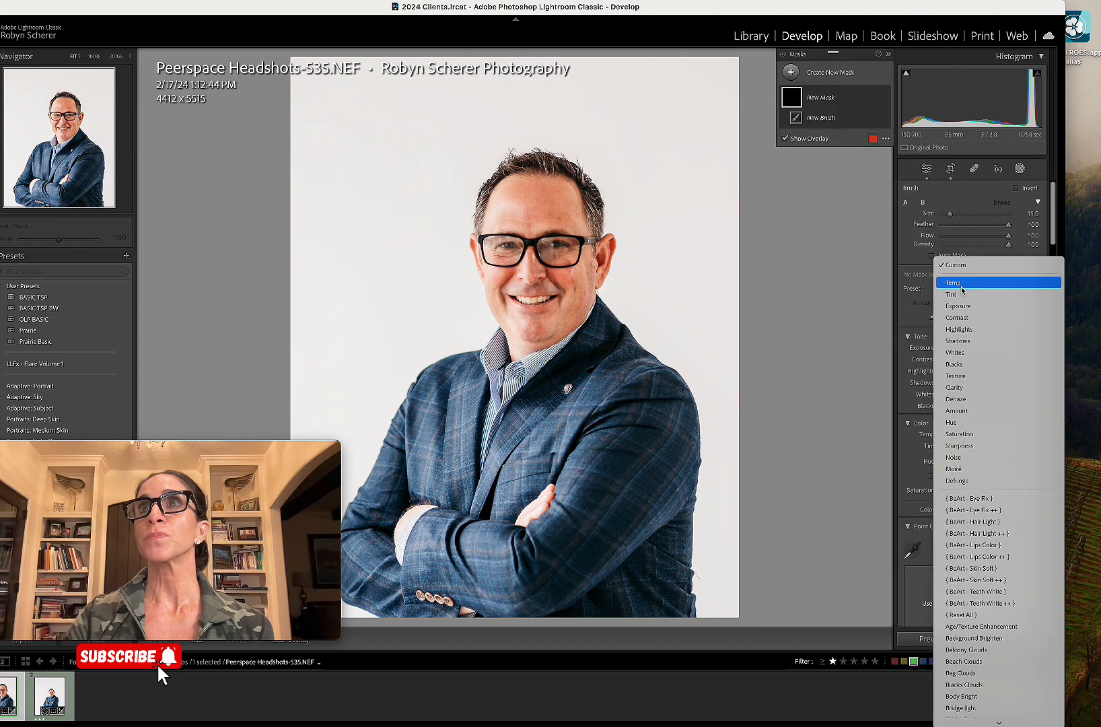
scroll(962, 288, "down", 10)
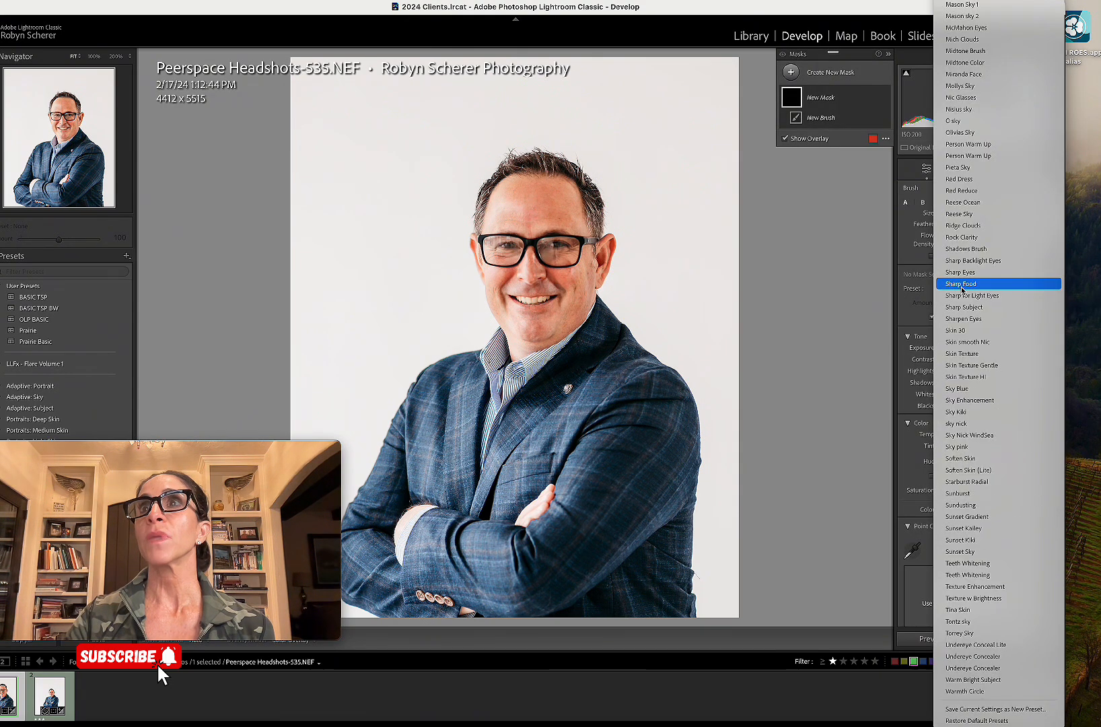
left_click(984, 343)
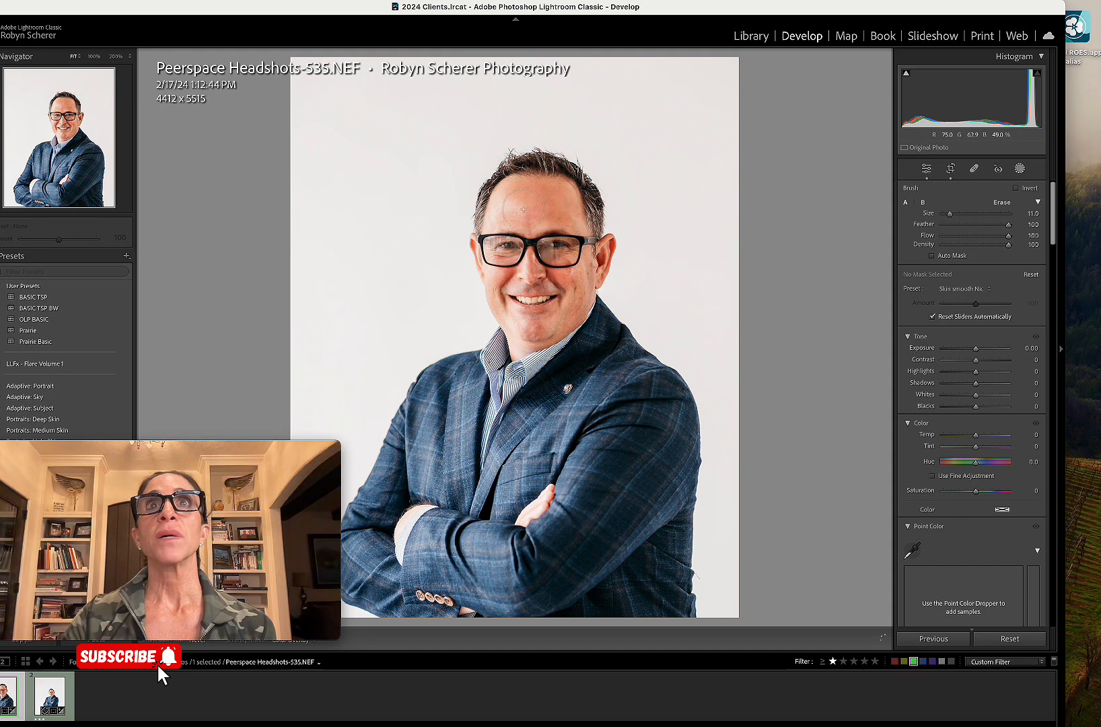
Step: Paint the skin smoothing over the man's forehead, nose, cheeks and chin, reducing the brush size to 7 for the smaller areas
left_click_drag(564, 204, 523, 209)
key("bracketleft")
key("bracketleft")
key("bracketleft")
key("bracketleft")
mouse_move(532, 256)
left_mouse_down()
mouse_move(501, 277)
mouse_move(565, 284)
mouse_move(506, 299)
mouse_move(555, 328)
left_mouse_up()
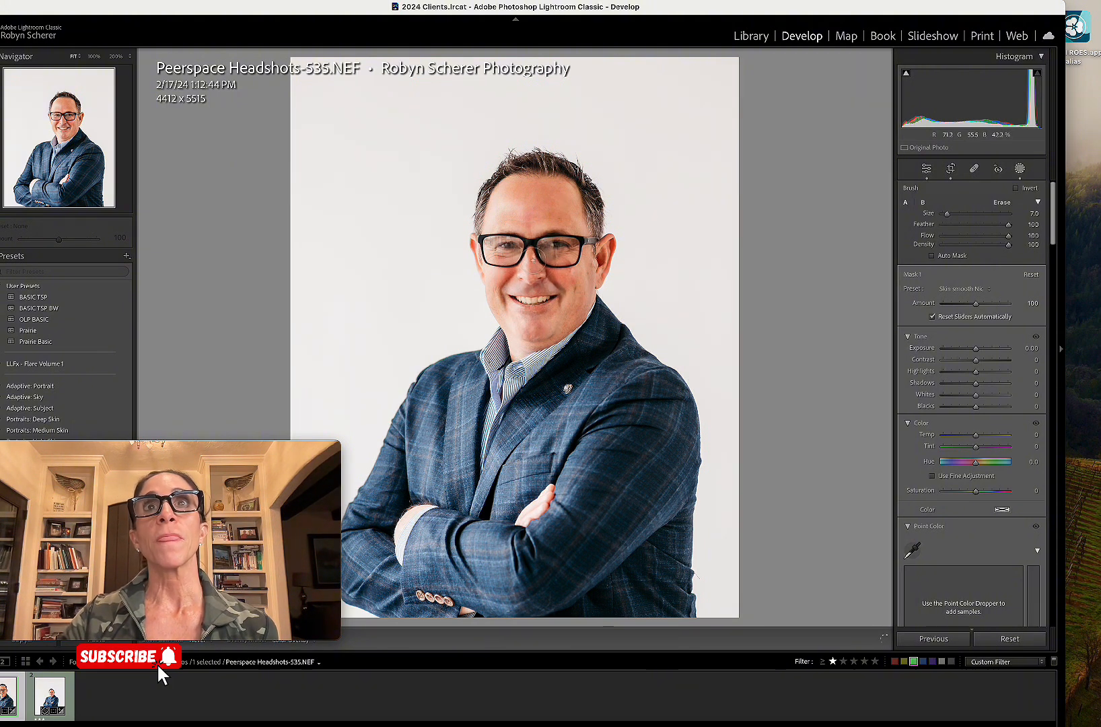
mouse_move(533, 260)
left_mouse_down()
mouse_move(573, 337)
mouse_move(521, 344)
left_mouse_up()
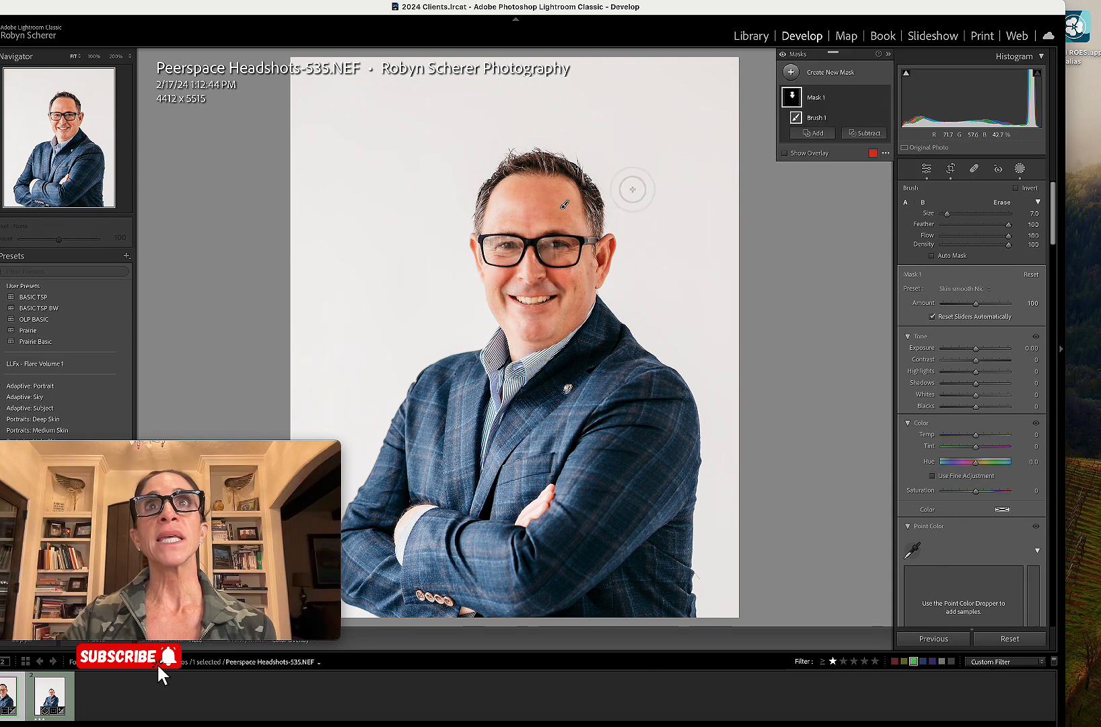
Step: Create a second brush mask with the Sharp Eyes preset and paint it over both eyes behind the glasses
left_click(828, 72)
left_click(838, 177)
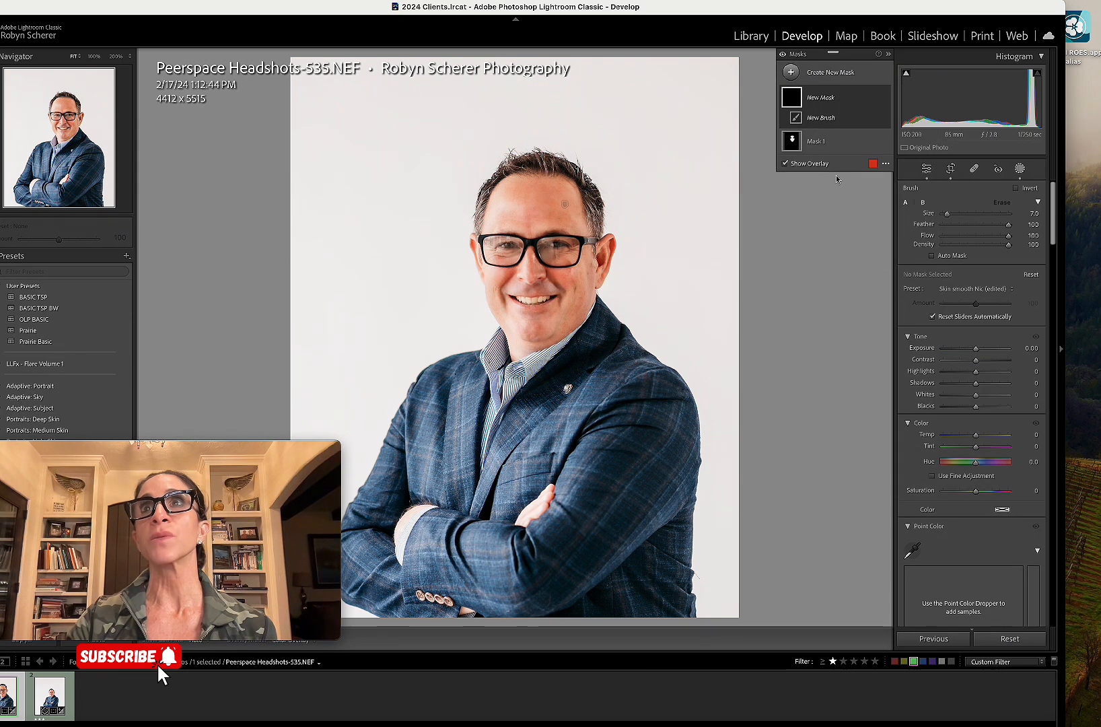
left_click(962, 289)
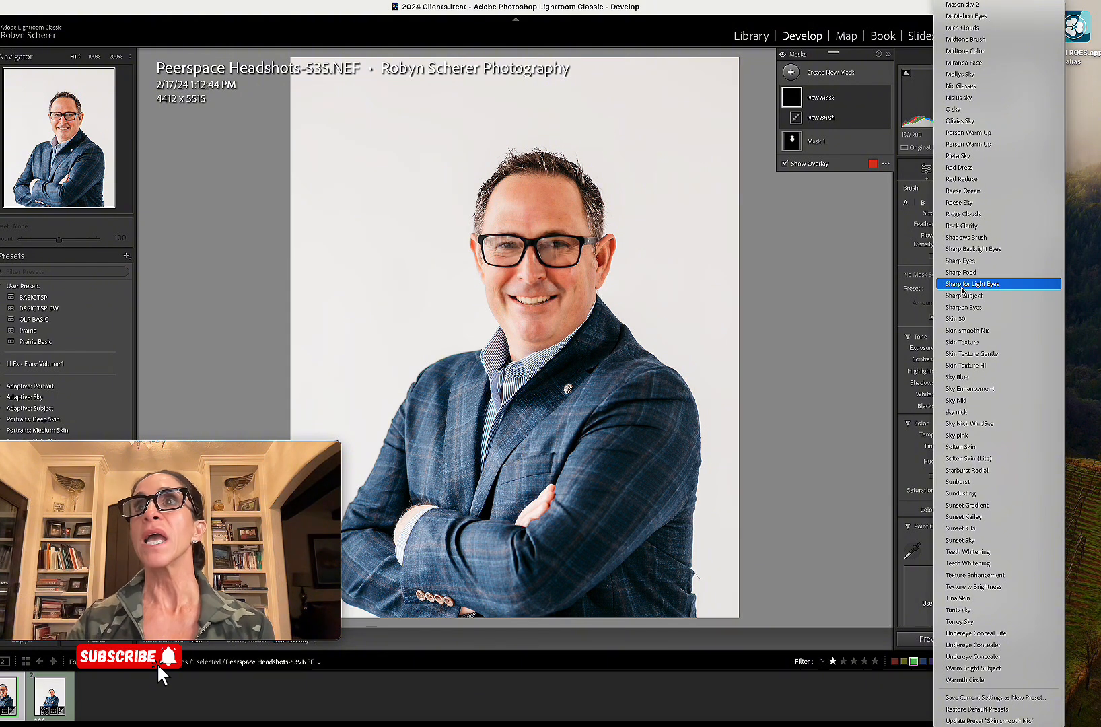
left_click(961, 260)
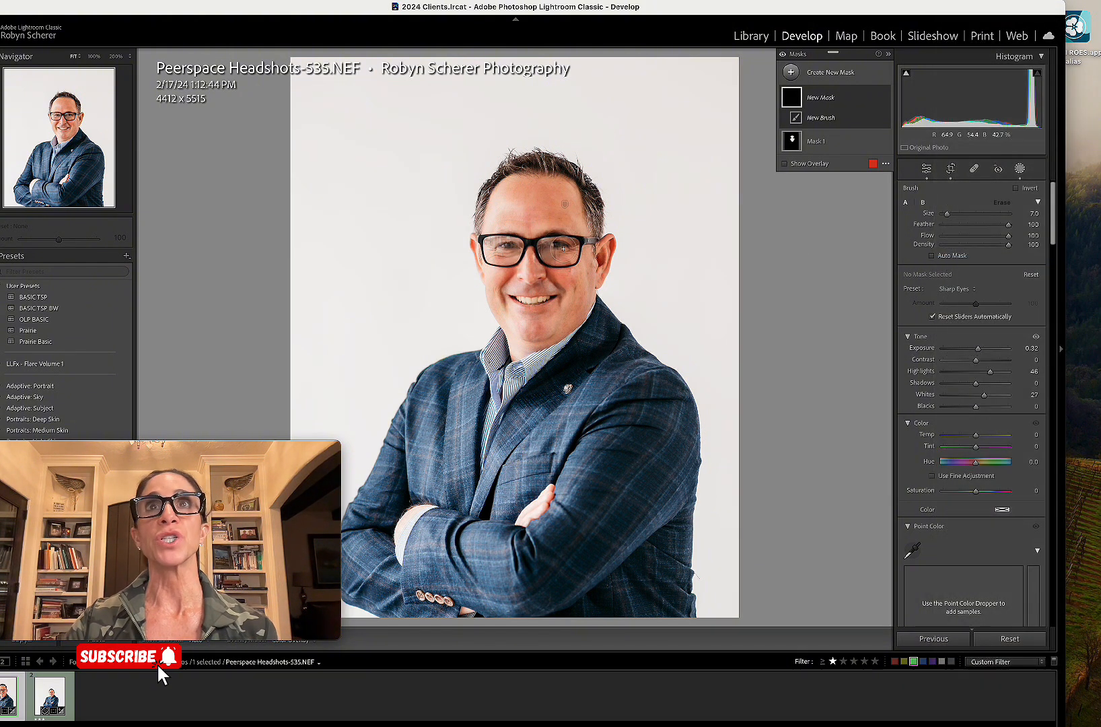
left_click_drag(557, 246, 496, 251)
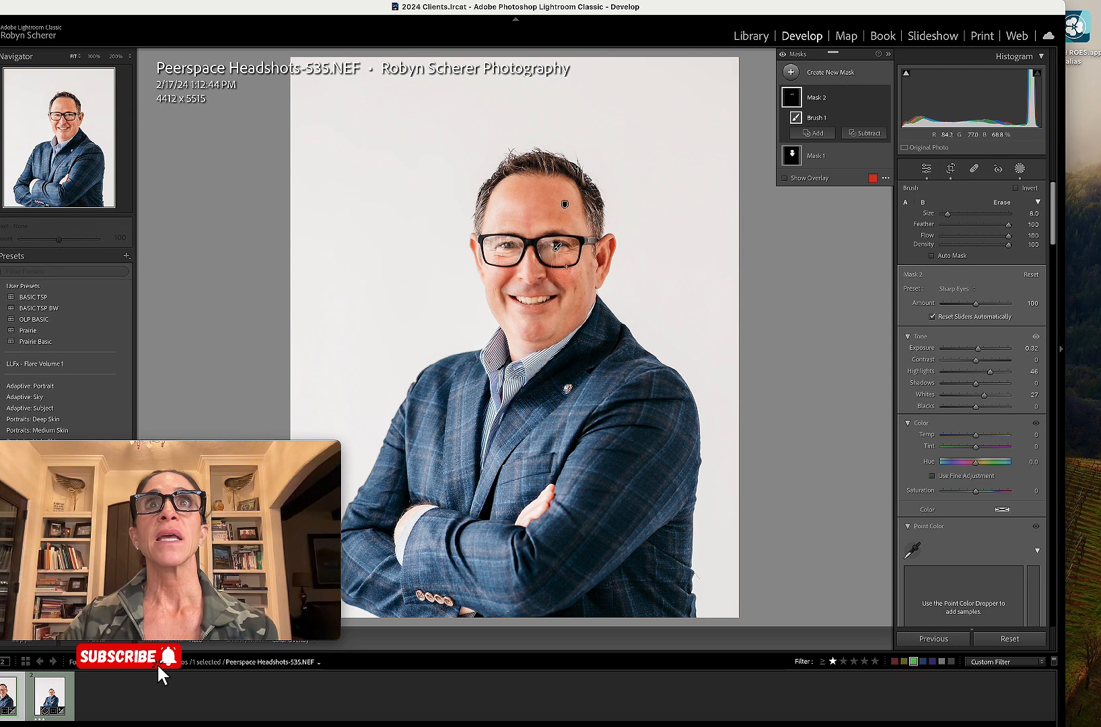
Step: Leave the masks and try an exposure of -0.70 on the headshot before returning it to -0.80
left_click(1019, 170)
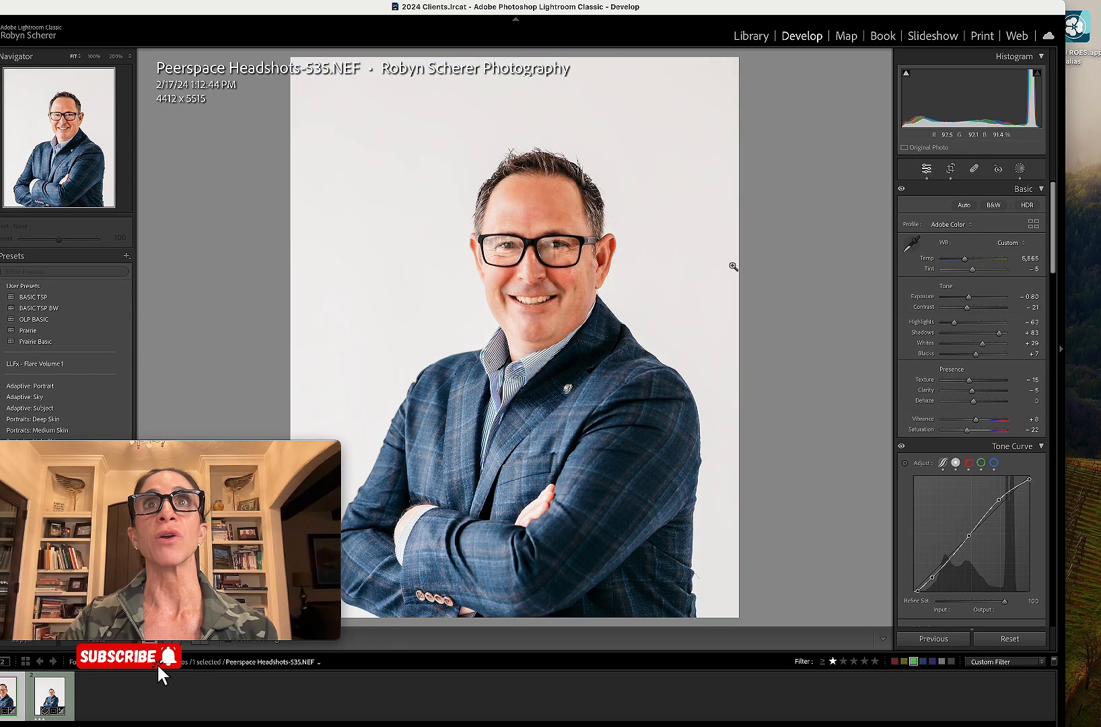
left_click(910, 248)
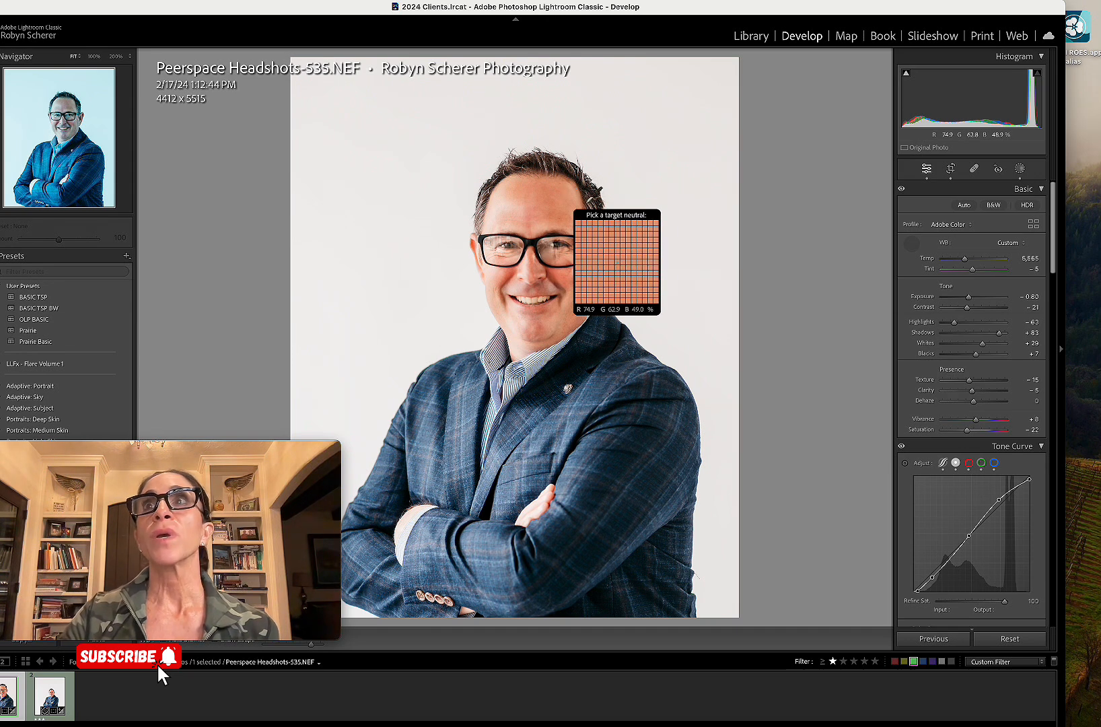
left_click(1029, 297)
type("-0.7")
key("Return")
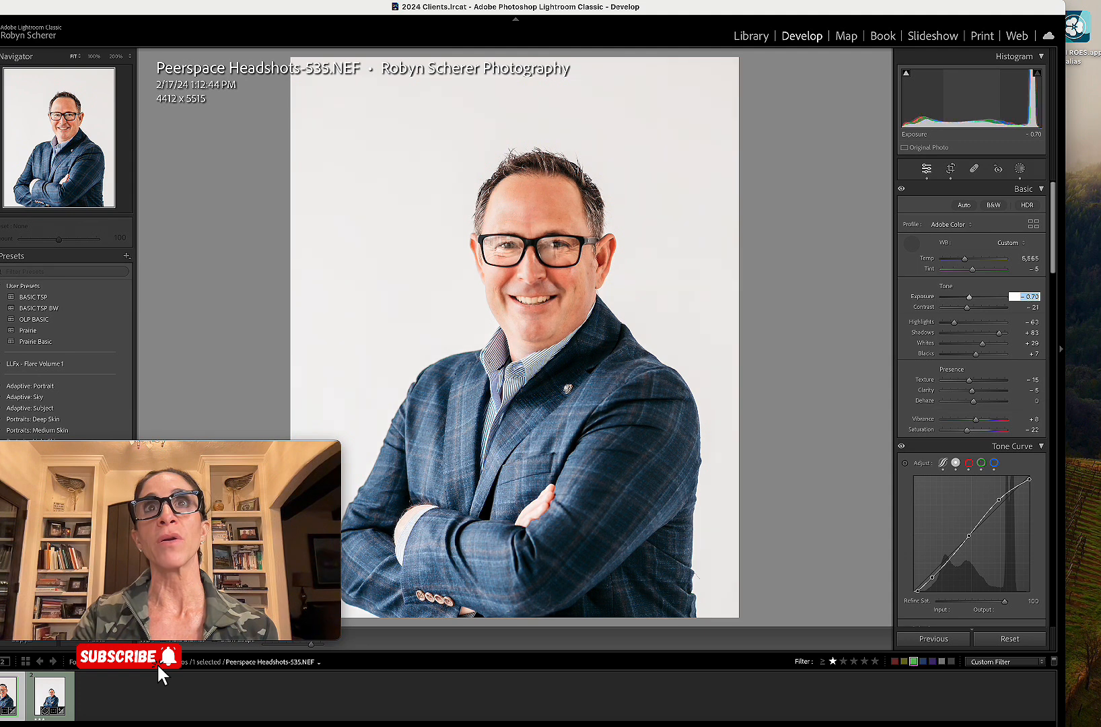
key("Down")
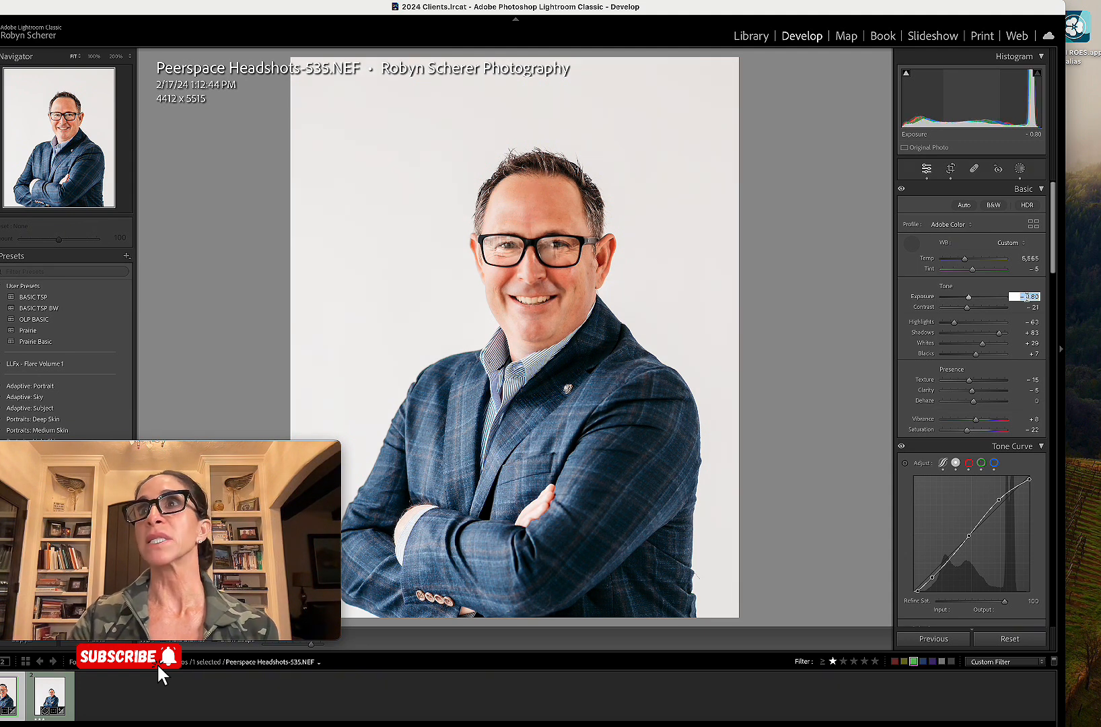
Step: Set the headshot's highlights to -46 and put the white balance selector away
left_click_drag(955, 326, 961, 324)
key("w")
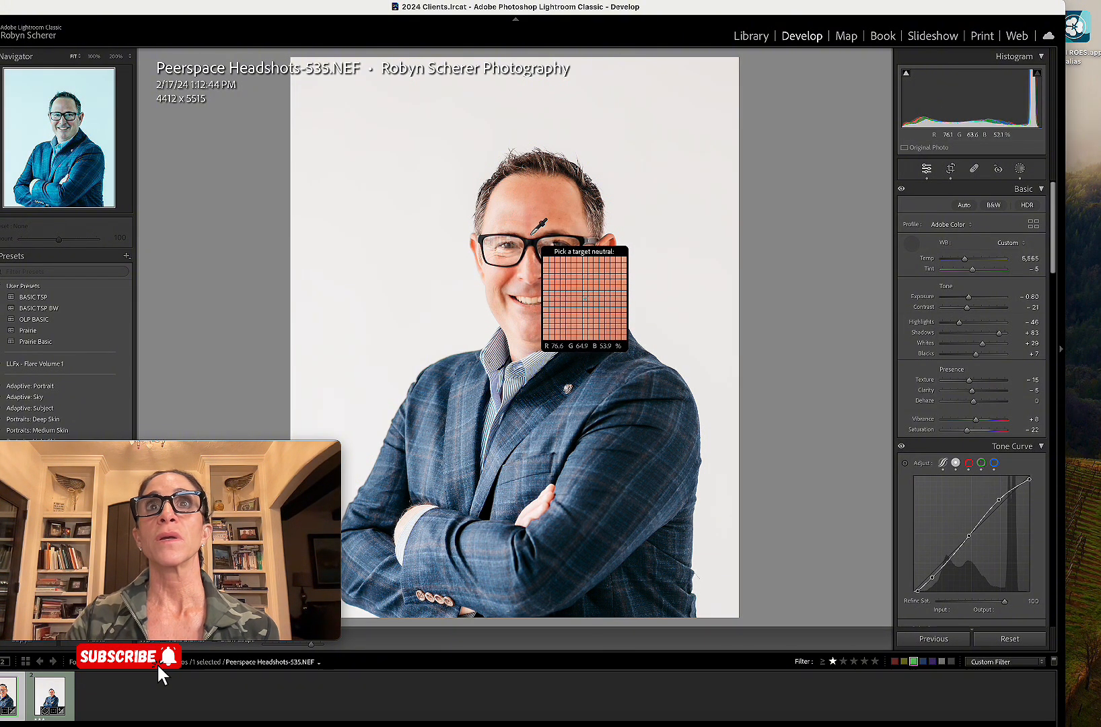
key("Escape")
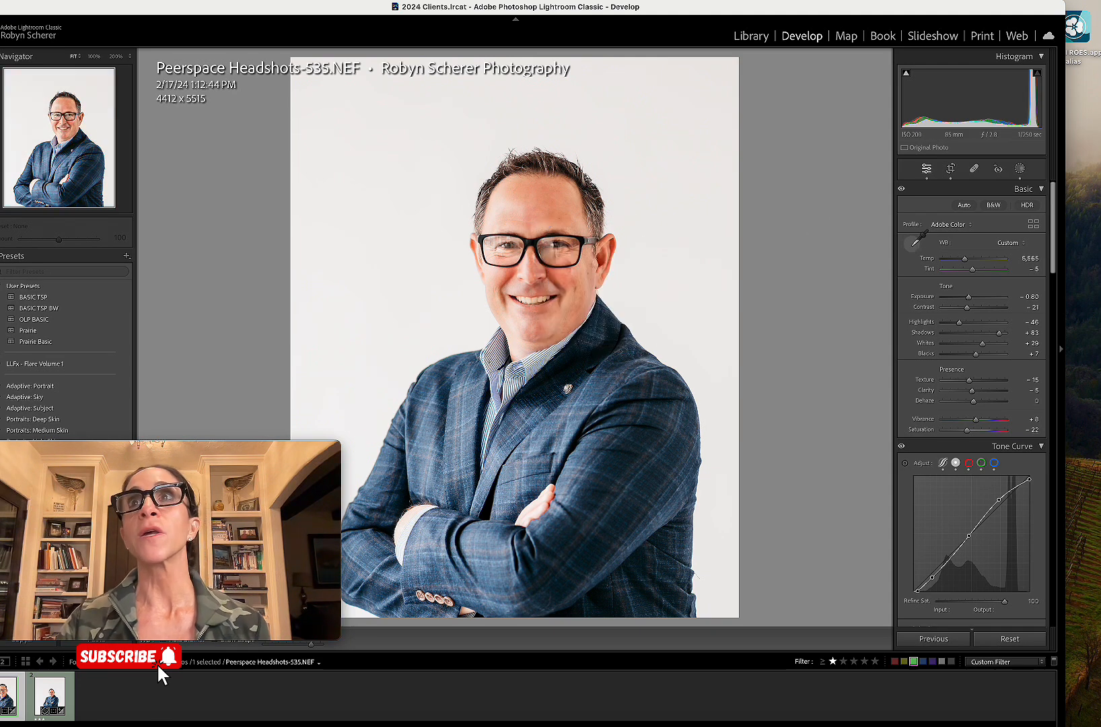
Step: Heal the blemishes on both of the man's cheeks with the Heal brush at size 22
left_click_drag(545, 291, 540, 361)
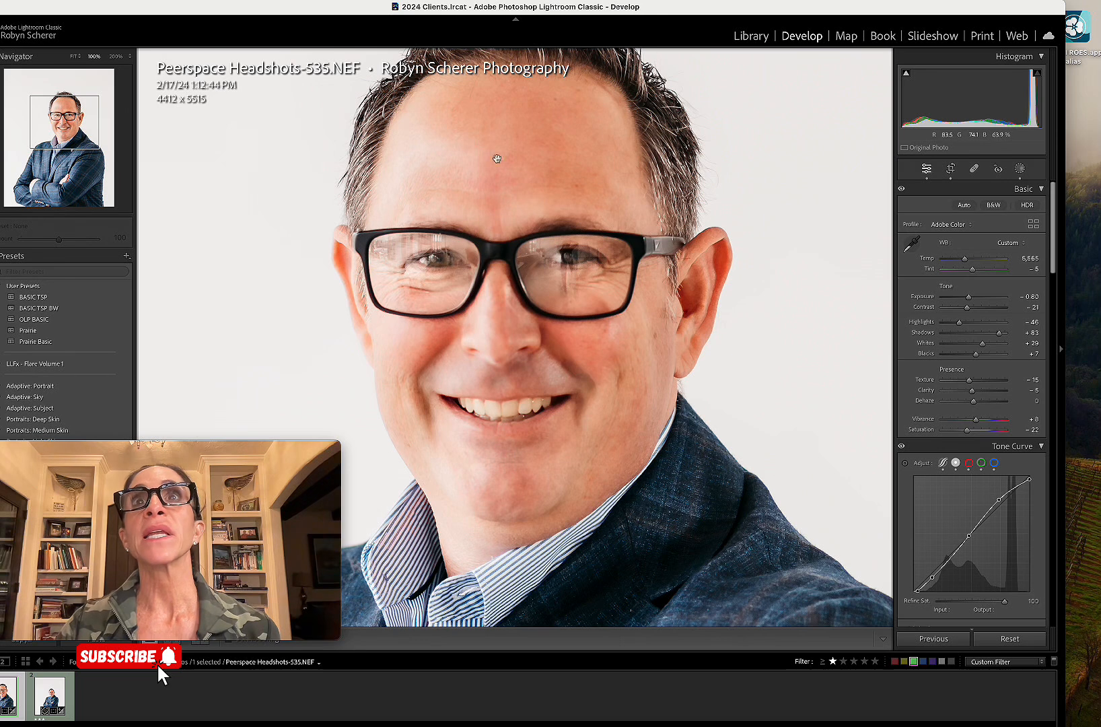
left_click(974, 169)
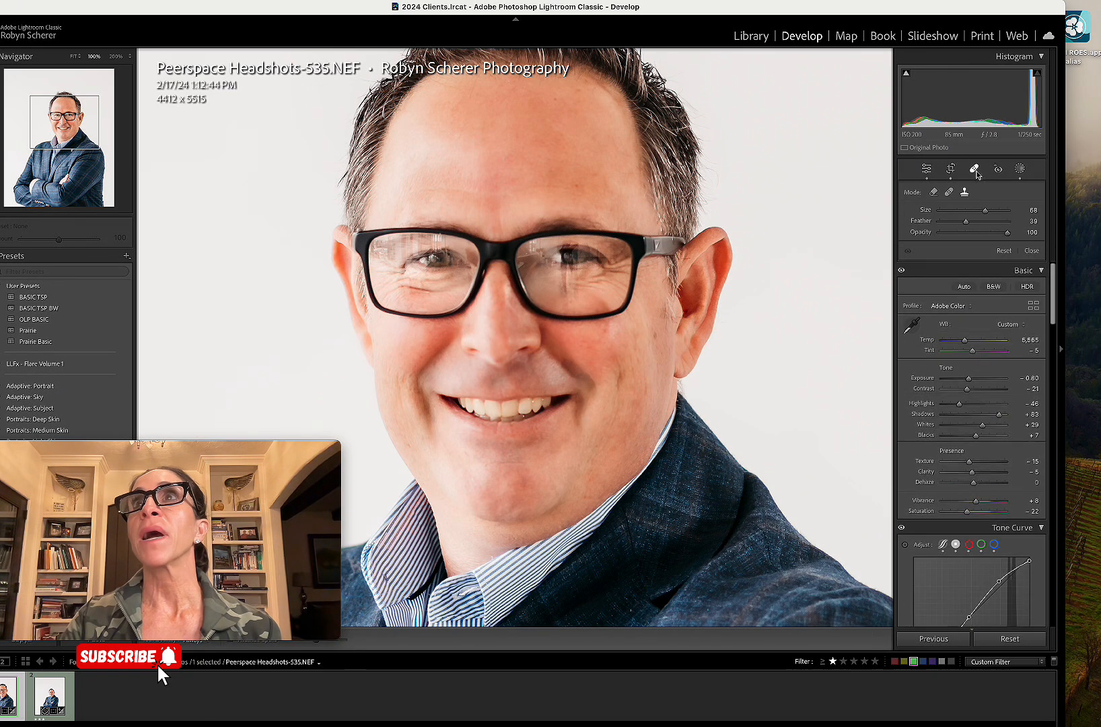
left_click(954, 210)
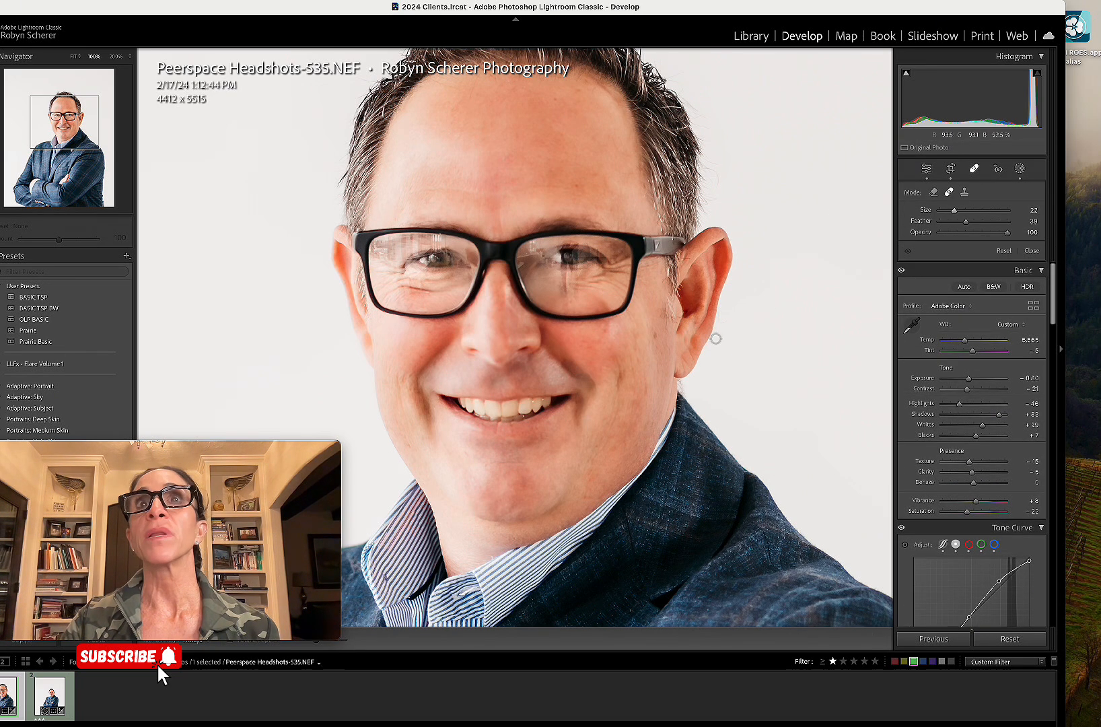
left_click(655, 337)
left_click(603, 335)
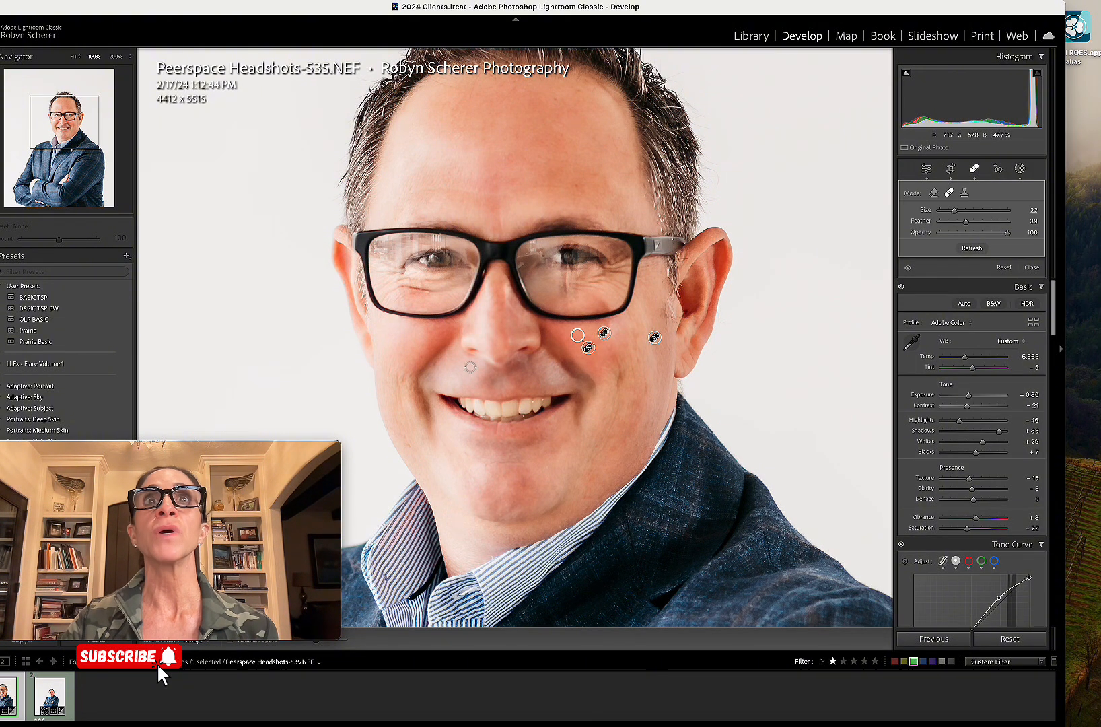
left_click(436, 365)
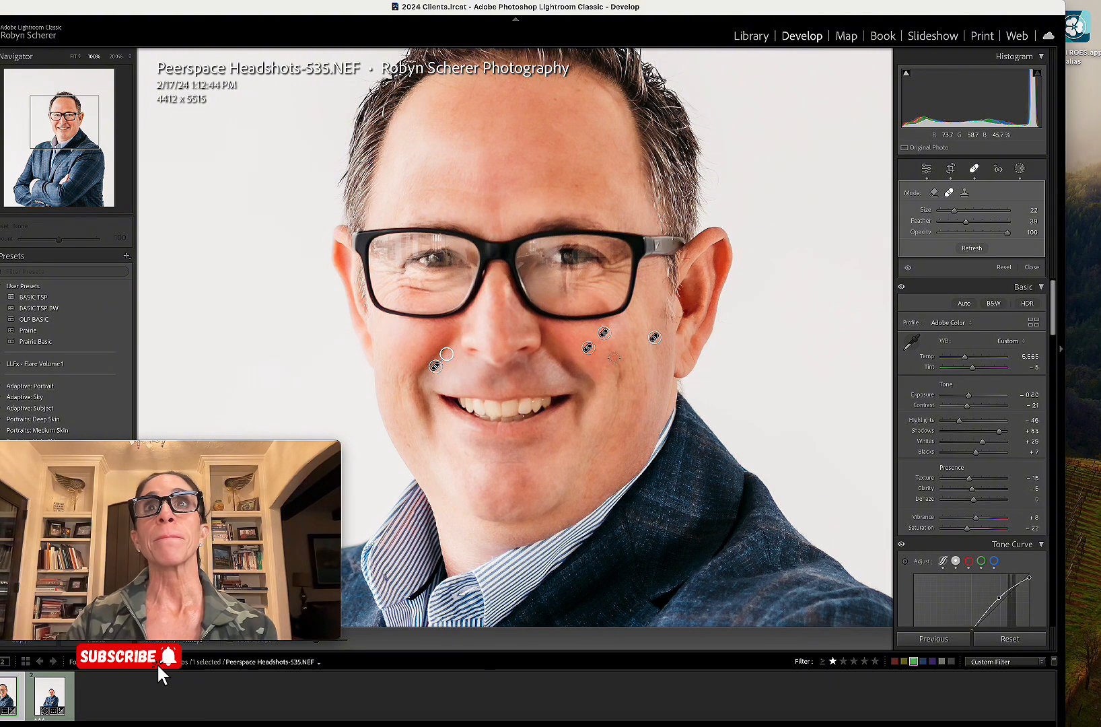
left_click(1031, 268)
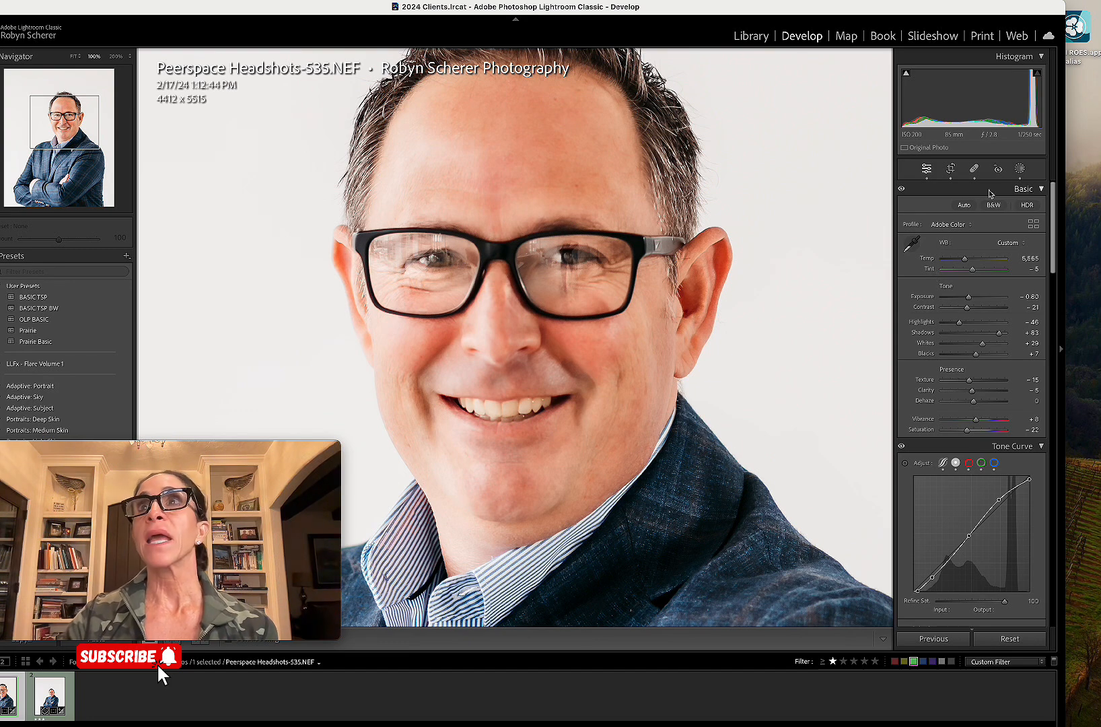
Step: Compare the whole headshot before and after the edits
left_click(843, 236)
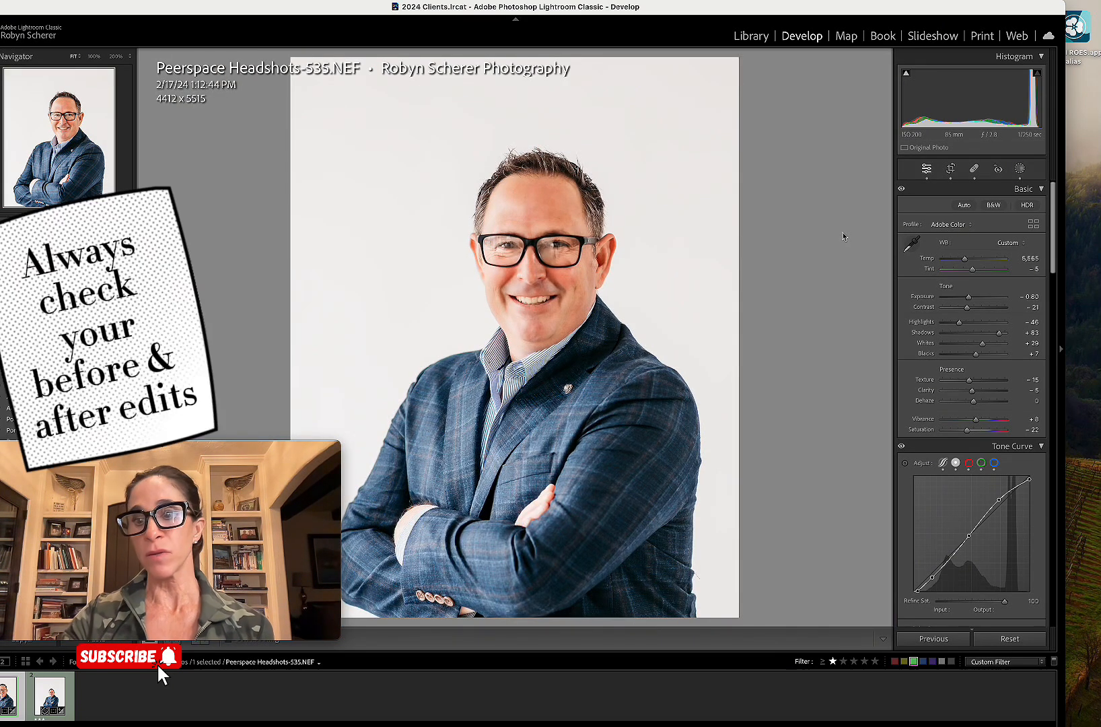
key("backslash")
key("backslash")
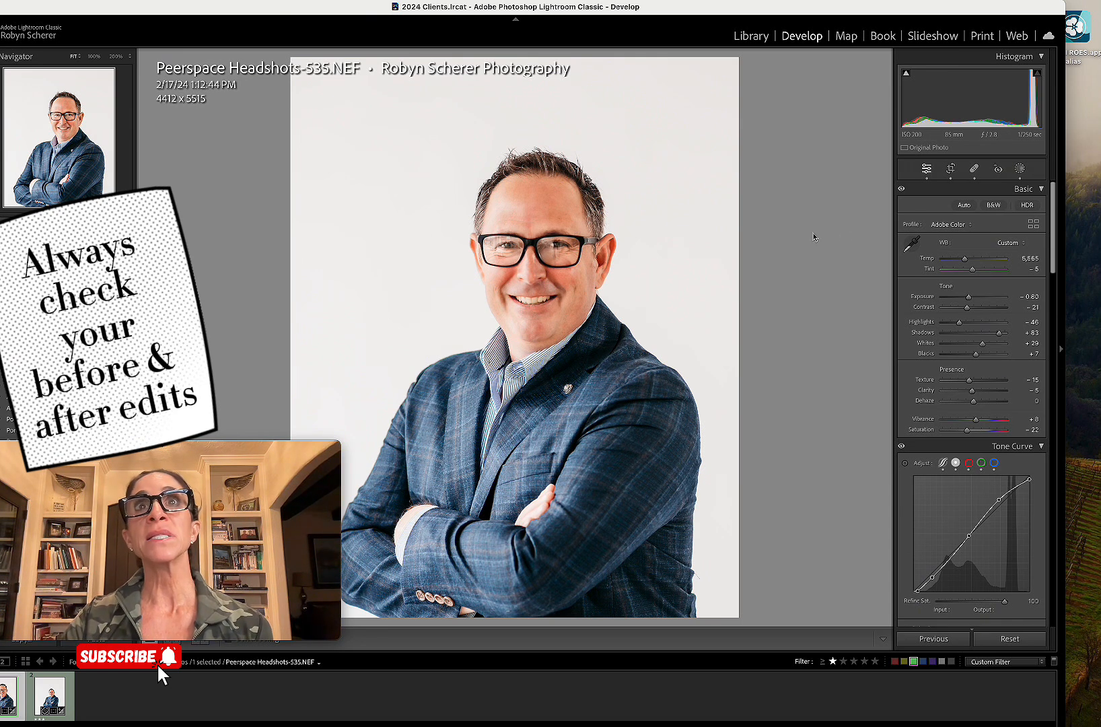
Step: Synchronize the settings of the headshot with glasses to the photo without glasses, including the crop but leaving out healing and masking
key("Right")
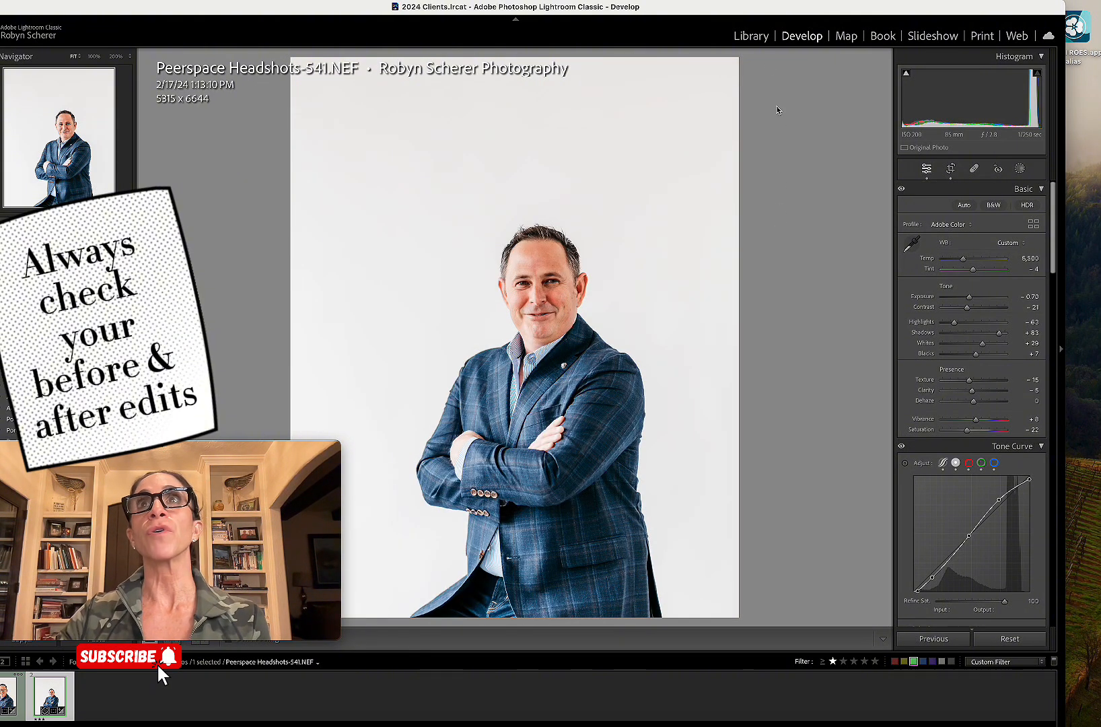
left_click(759, 37)
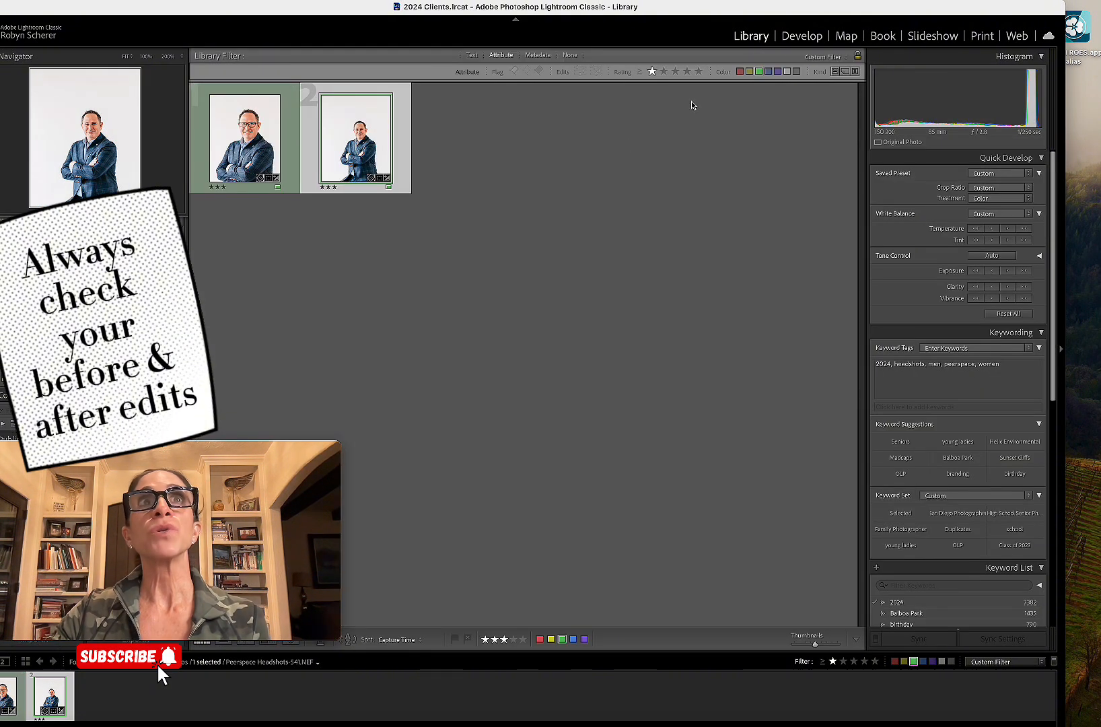
left_click(352, 153)
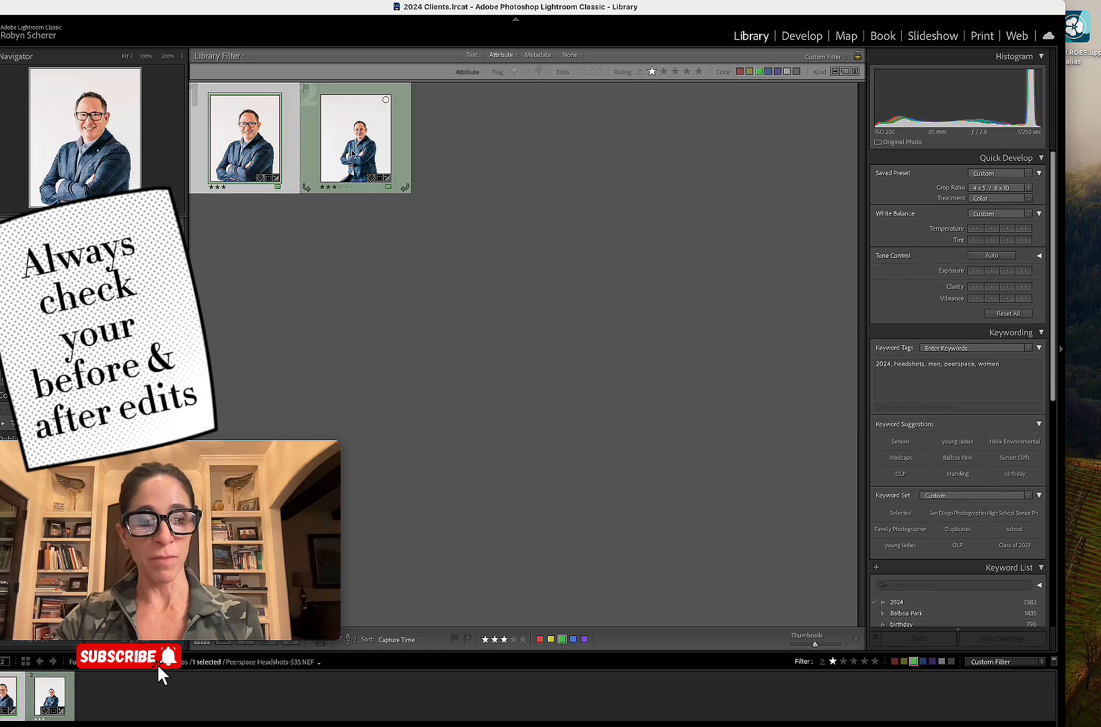
key("super+a")
left_click(1003, 639)
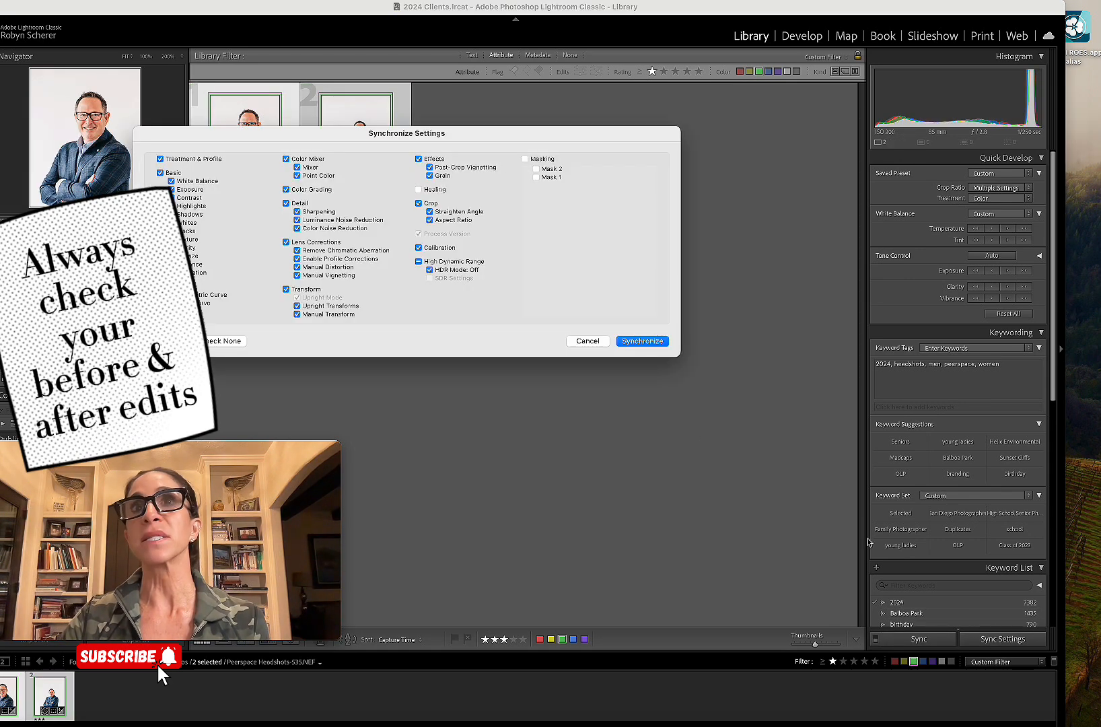
left_click(640, 344)
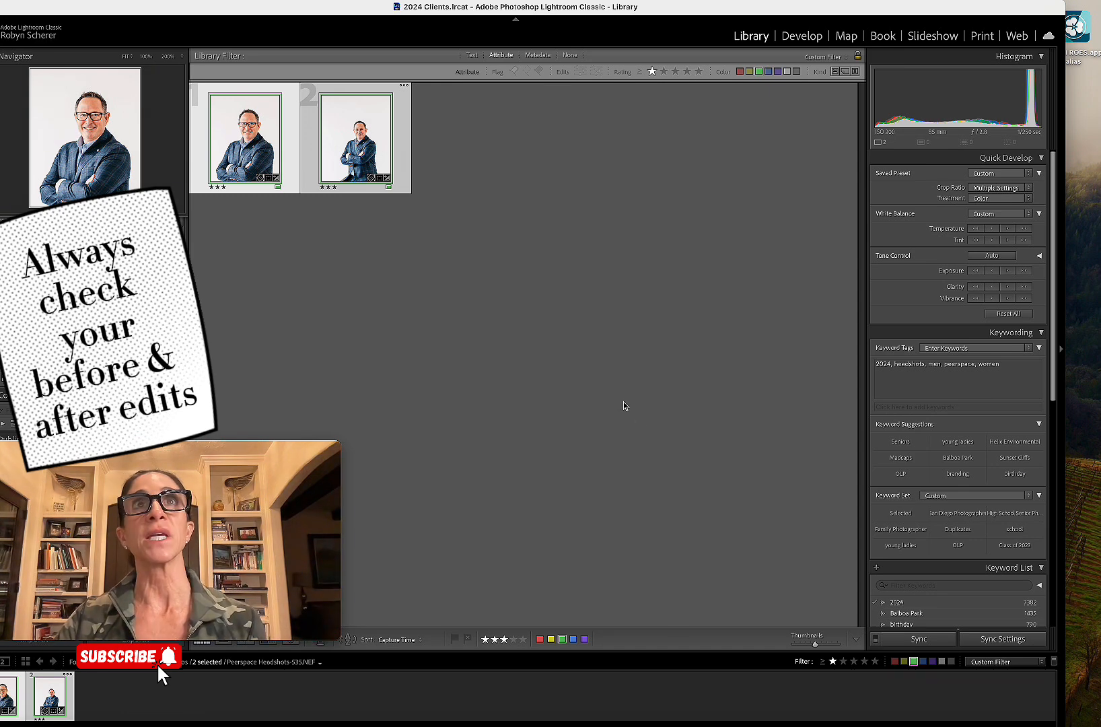
Step: Crop Peerspace Headshots-541.NEF tighter around the man's upper body at the 4 x 5 / 8 x 10 ratio, to about 3228 x 4035
left_click(814, 38)
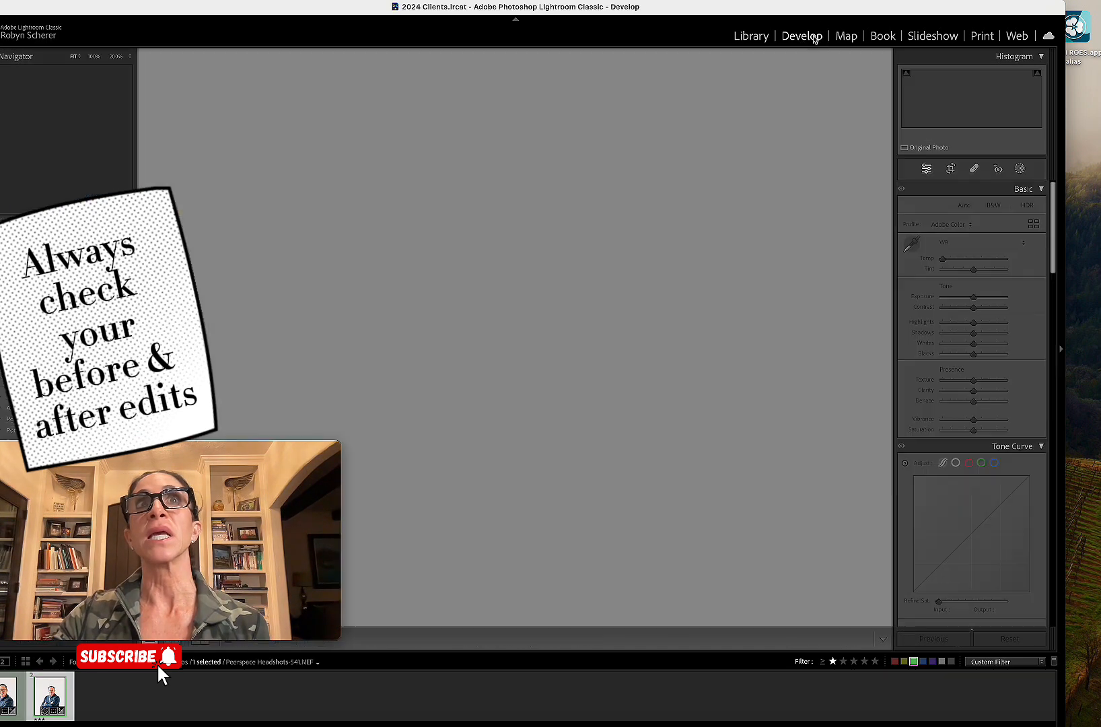
key("r")
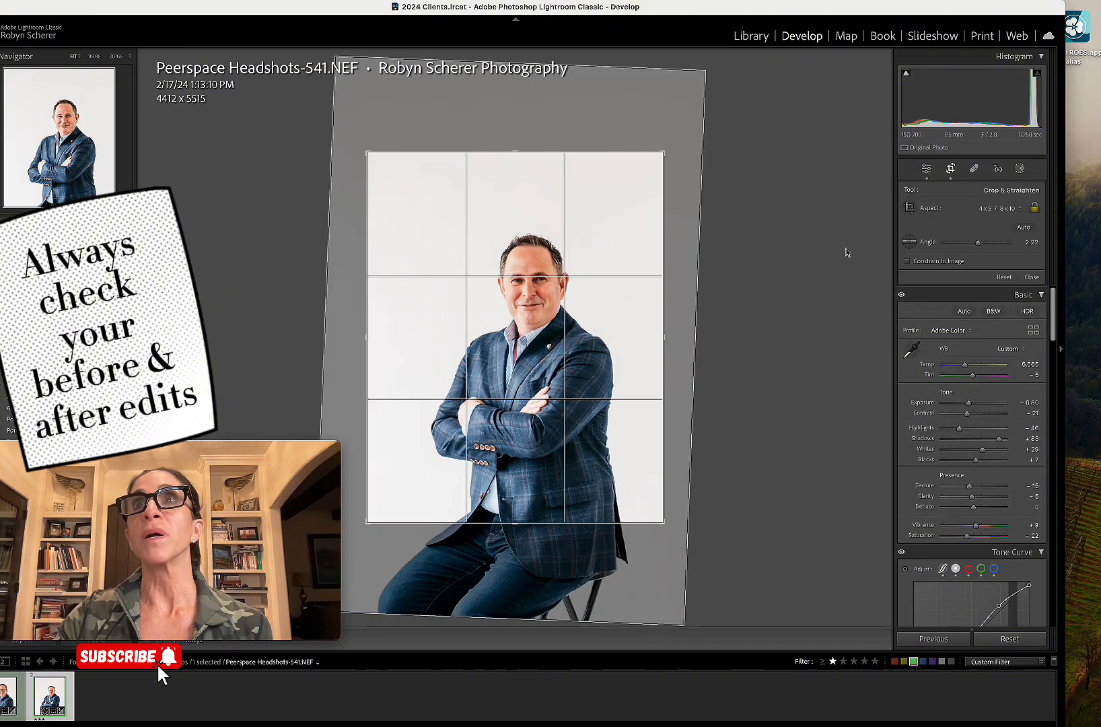
left_click_drag(556, 524, 556, 492)
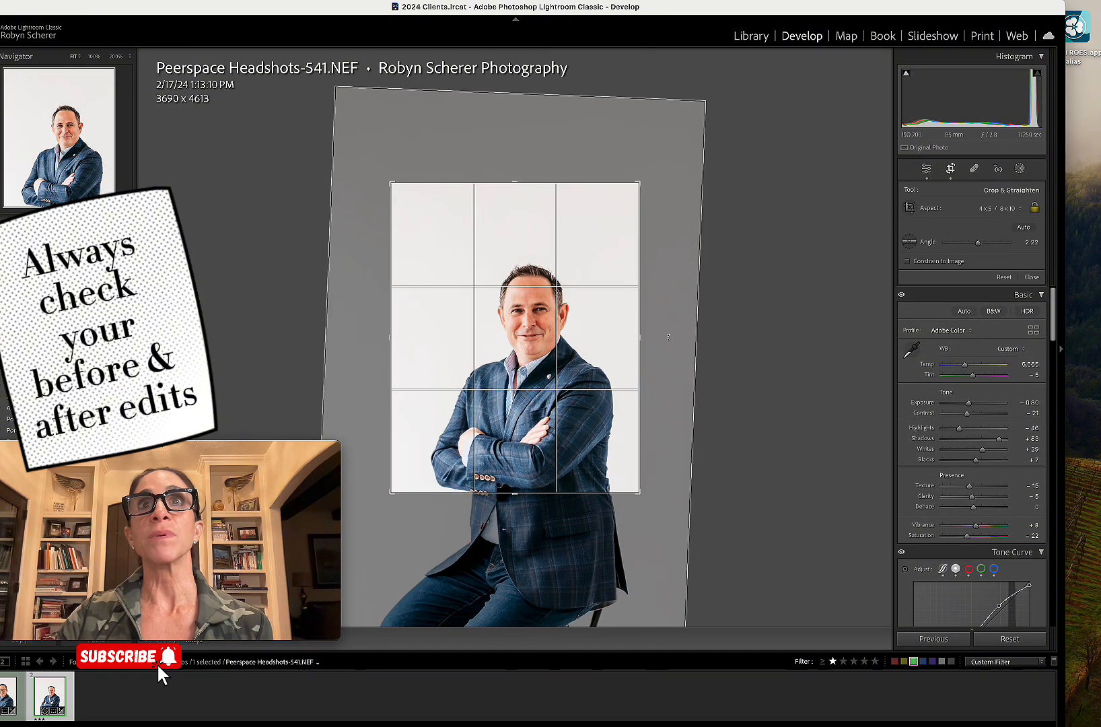
left_click_drag(672, 337, 672, 343)
left_click_drag(554, 184, 553, 202)
key("Return")
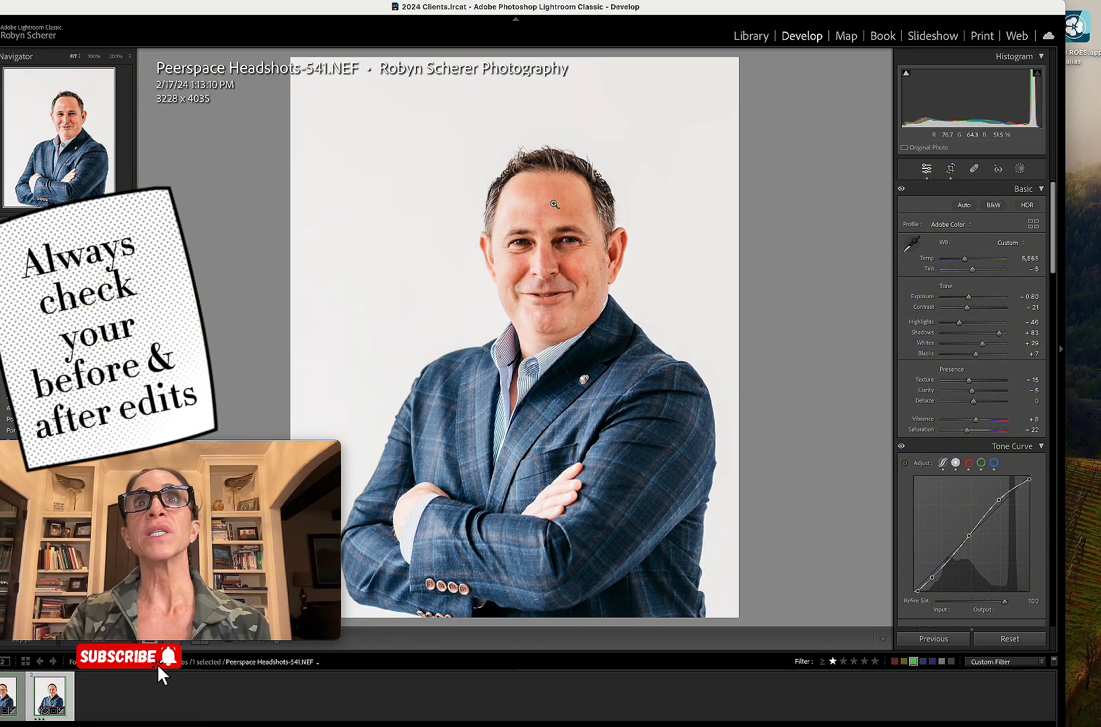
Step: Compare the framing and colour of the photos with and without glasses by switching between them
key("Left")
key("Right")
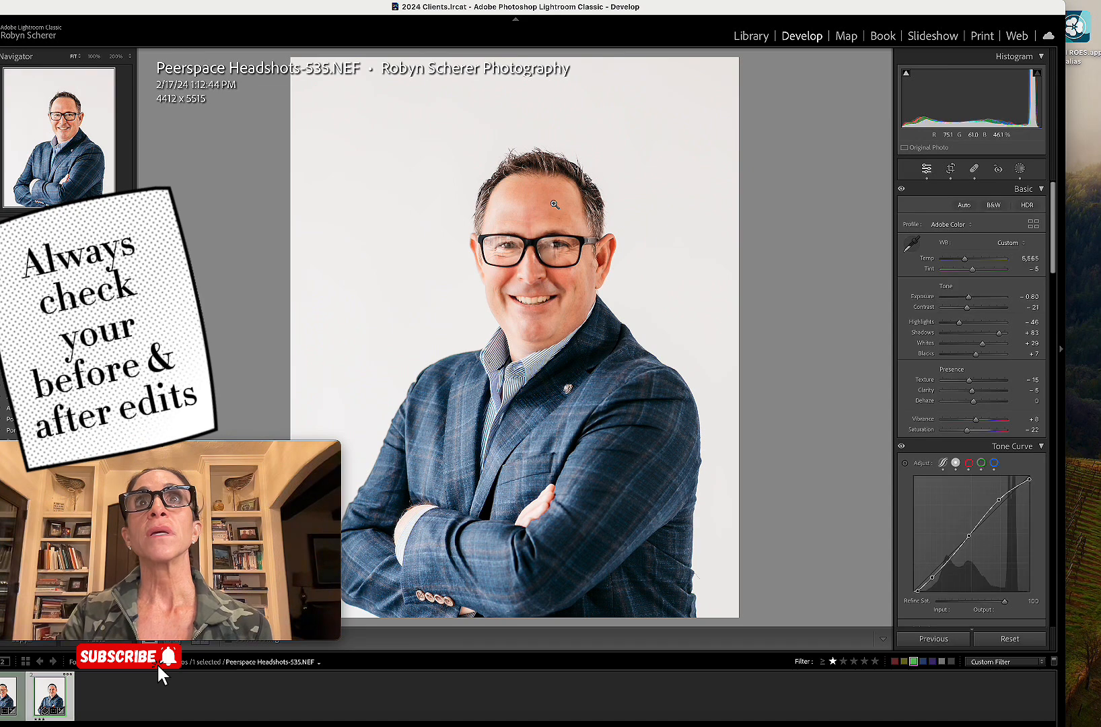
key("Left")
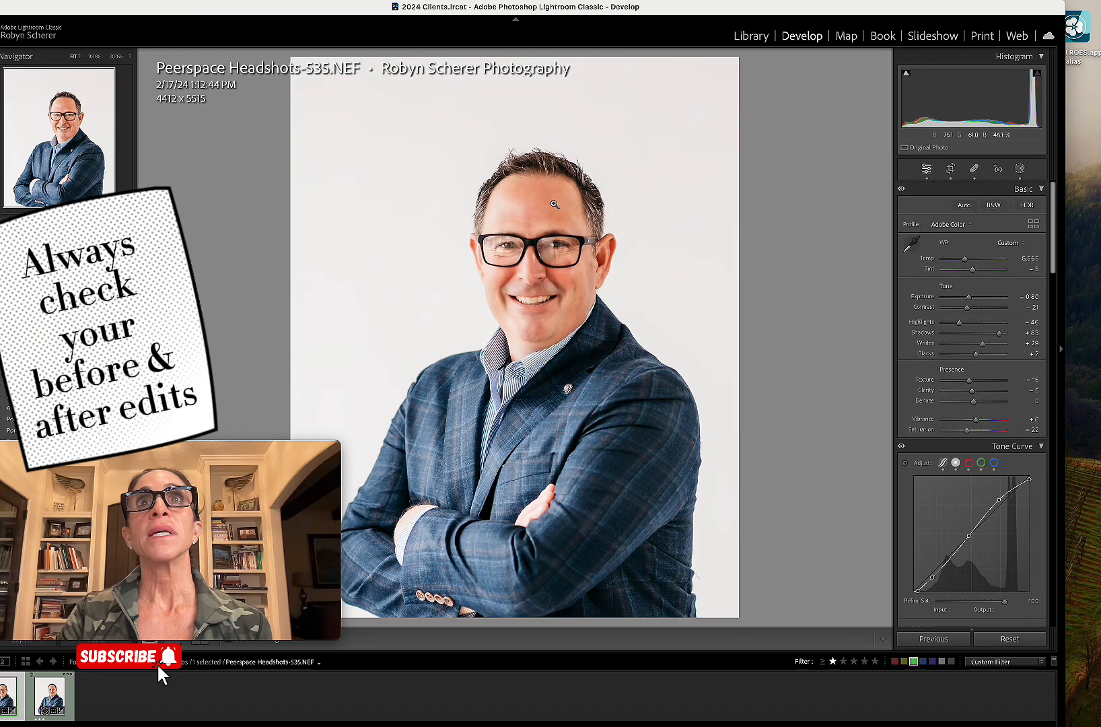
key("Right")
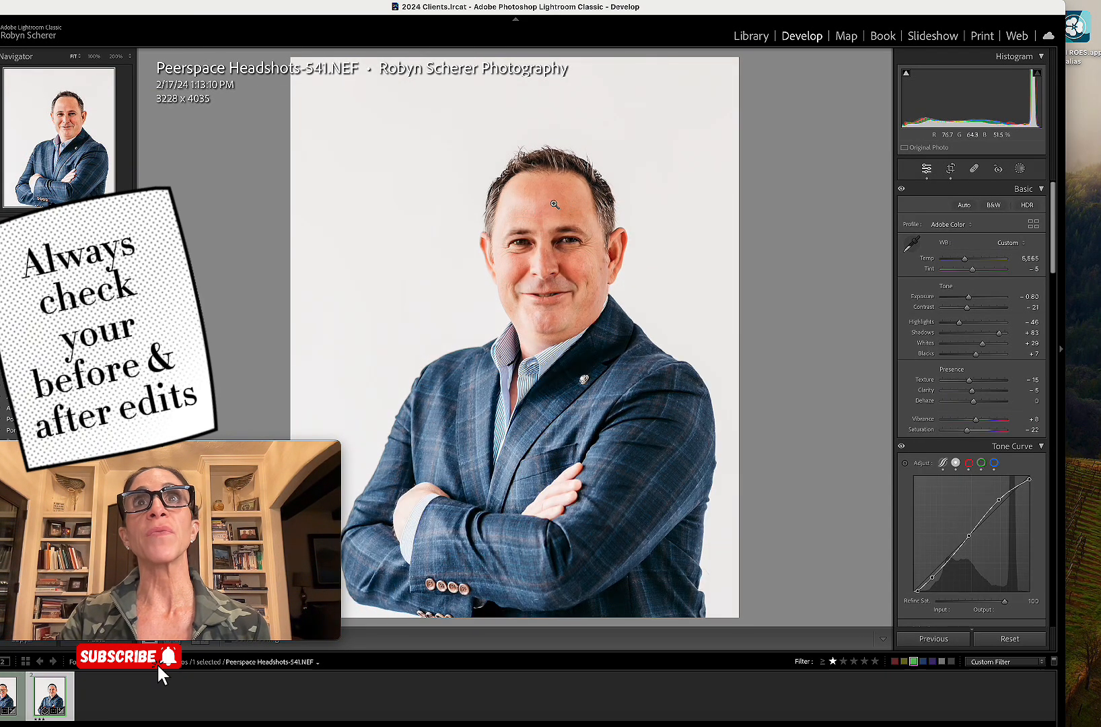
key("Left")
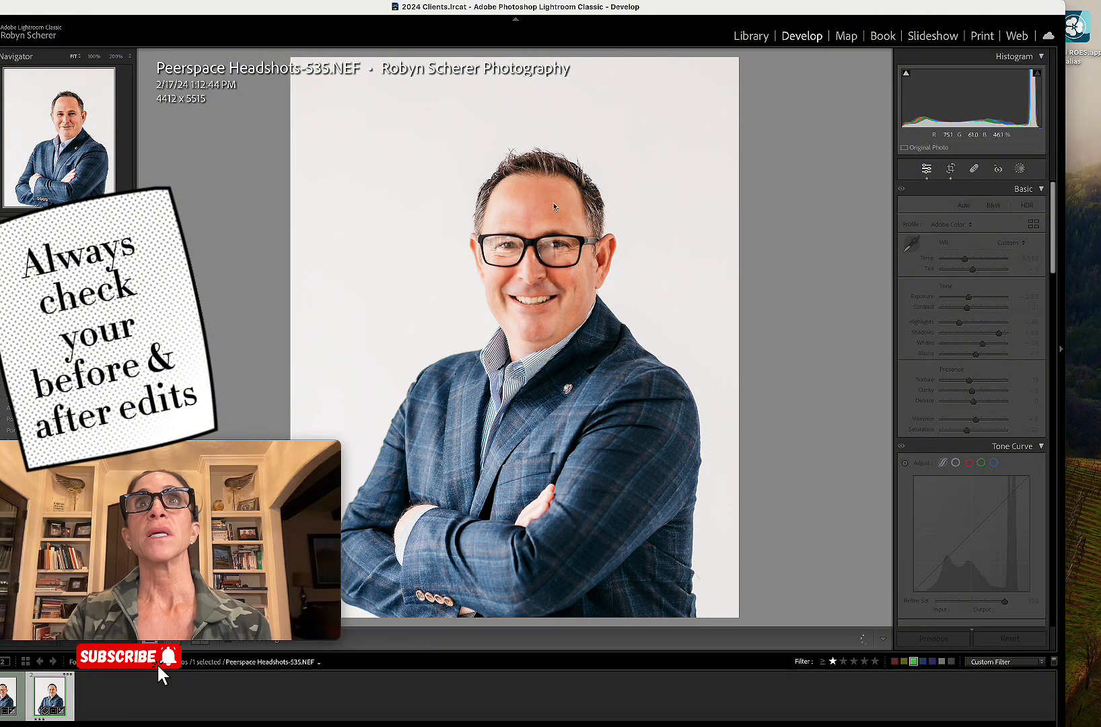
key("Right")
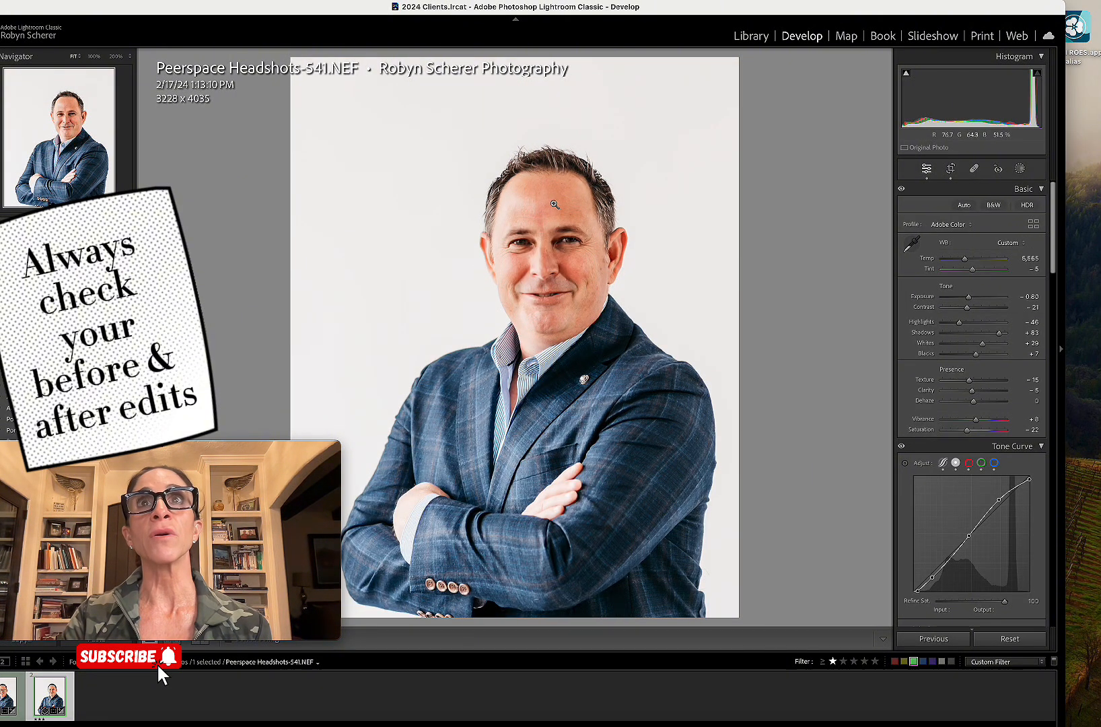
Step: Create a brush mask with the Sharp Eyes preset on the photo without glasses and paint it over both eyes
left_click(1019, 168)
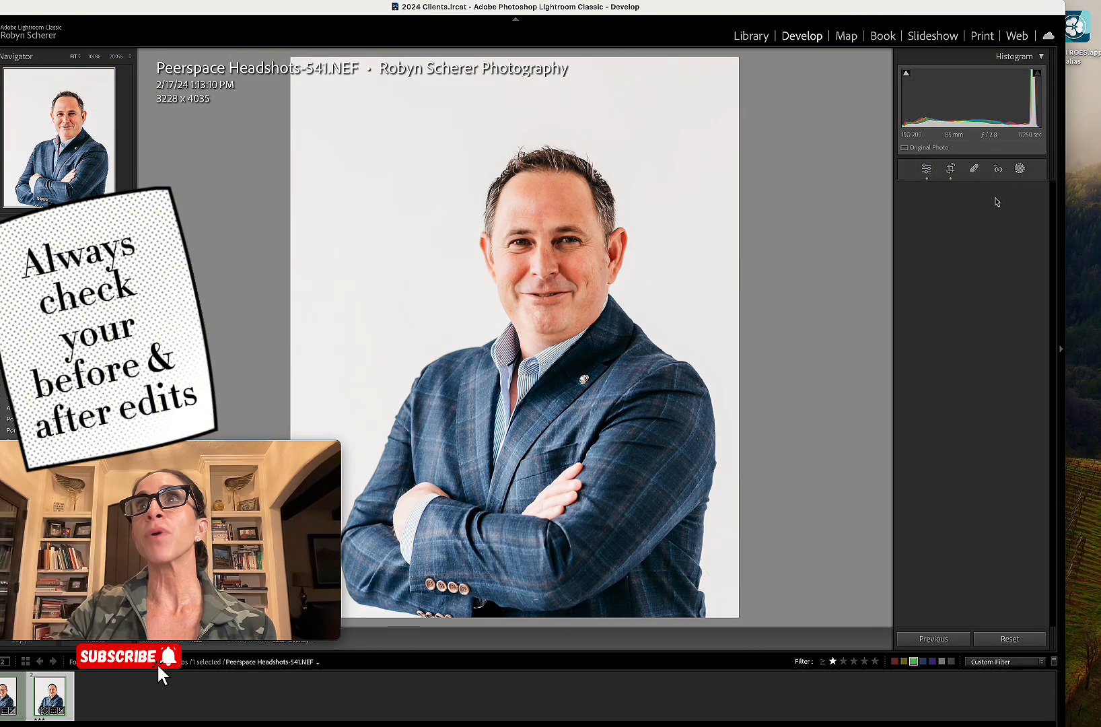
left_click(926, 269)
left_click(963, 288)
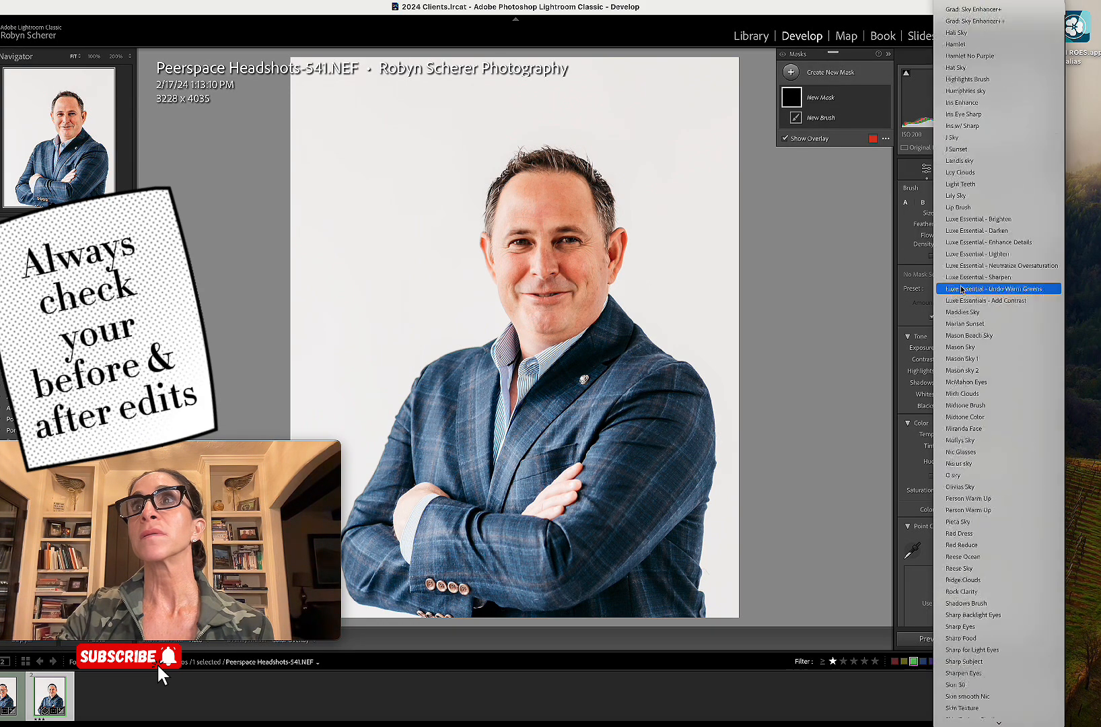
left_click(963, 260)
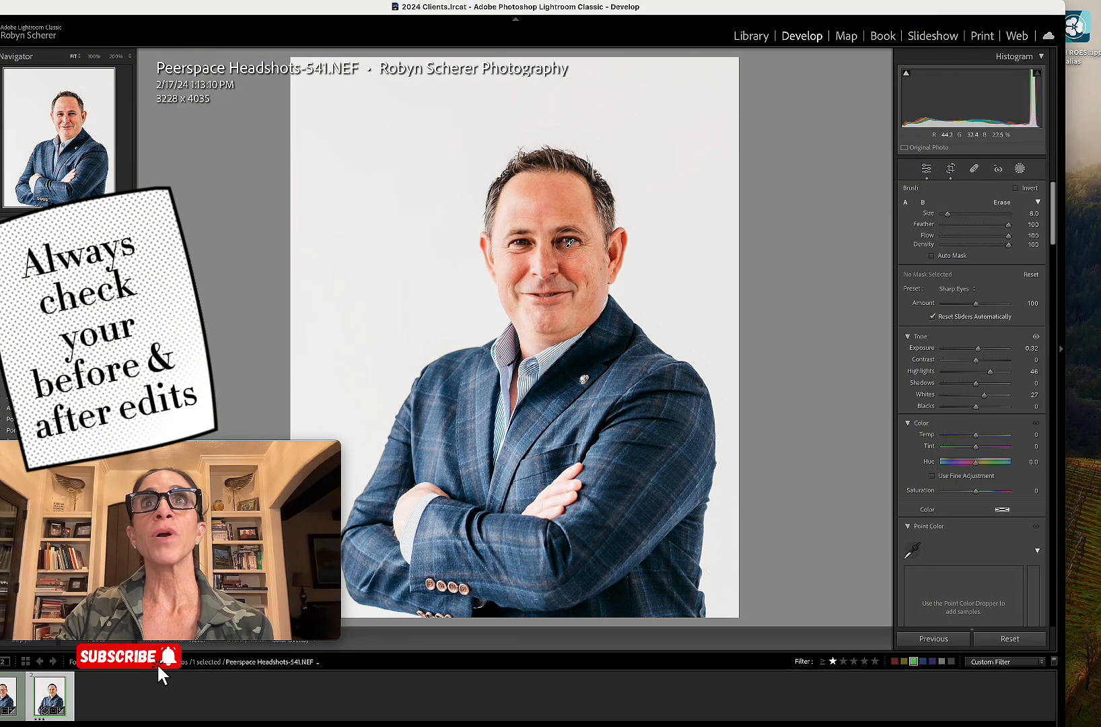
left_click(570, 243)
left_click(522, 243)
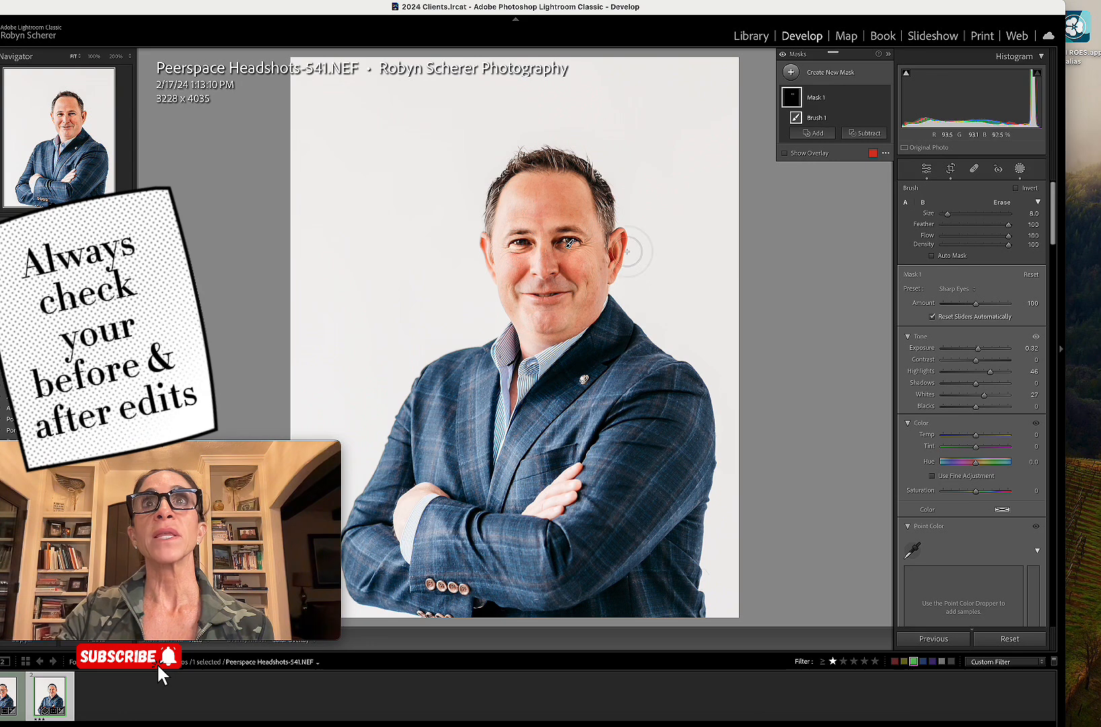
Step: Add a second brush mask to the photo without glasses and give it the Skin smooth Nic preset
left_click(820, 72)
left_click(840, 174)
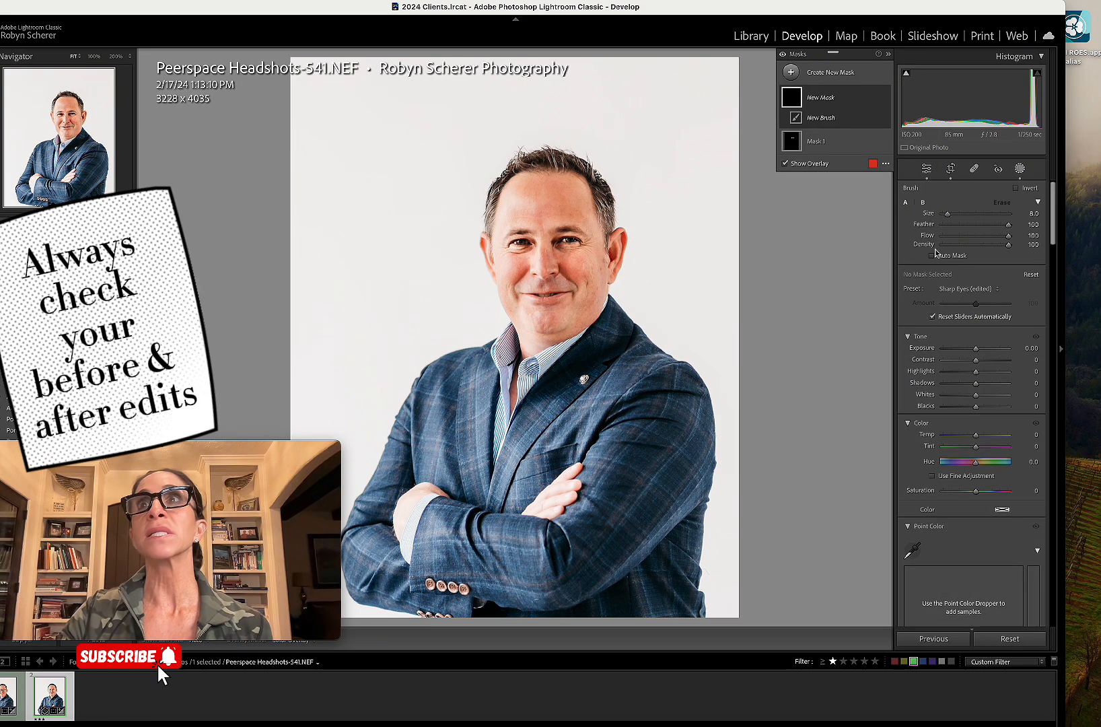
left_click(956, 288)
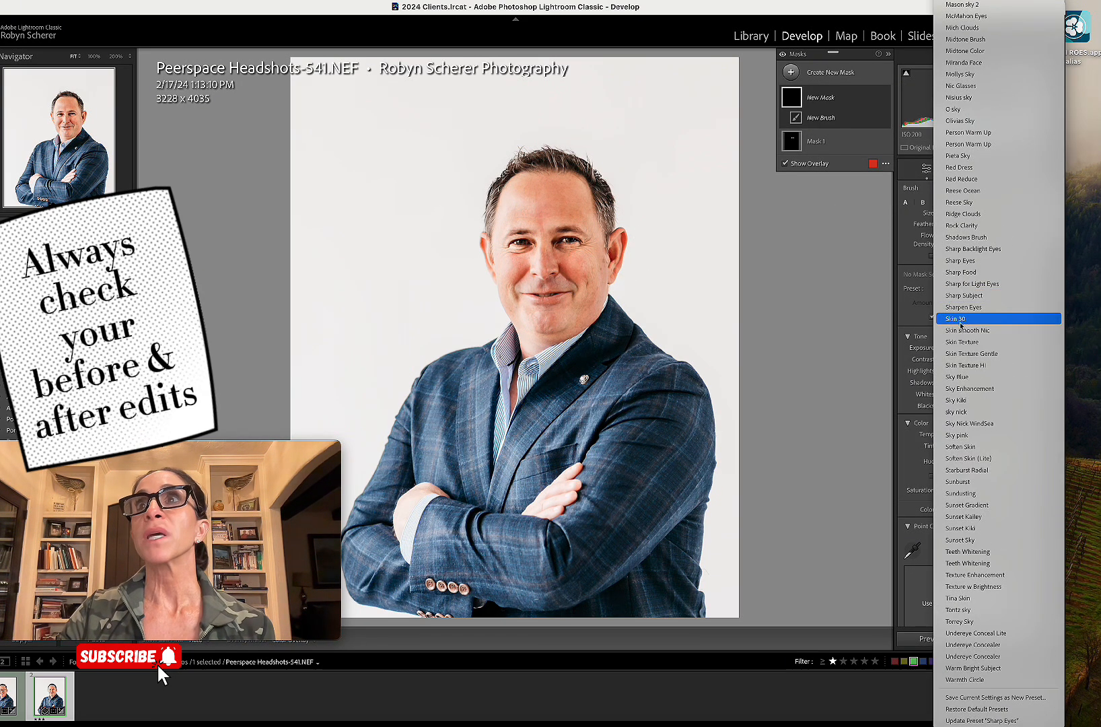
left_click(967, 331)
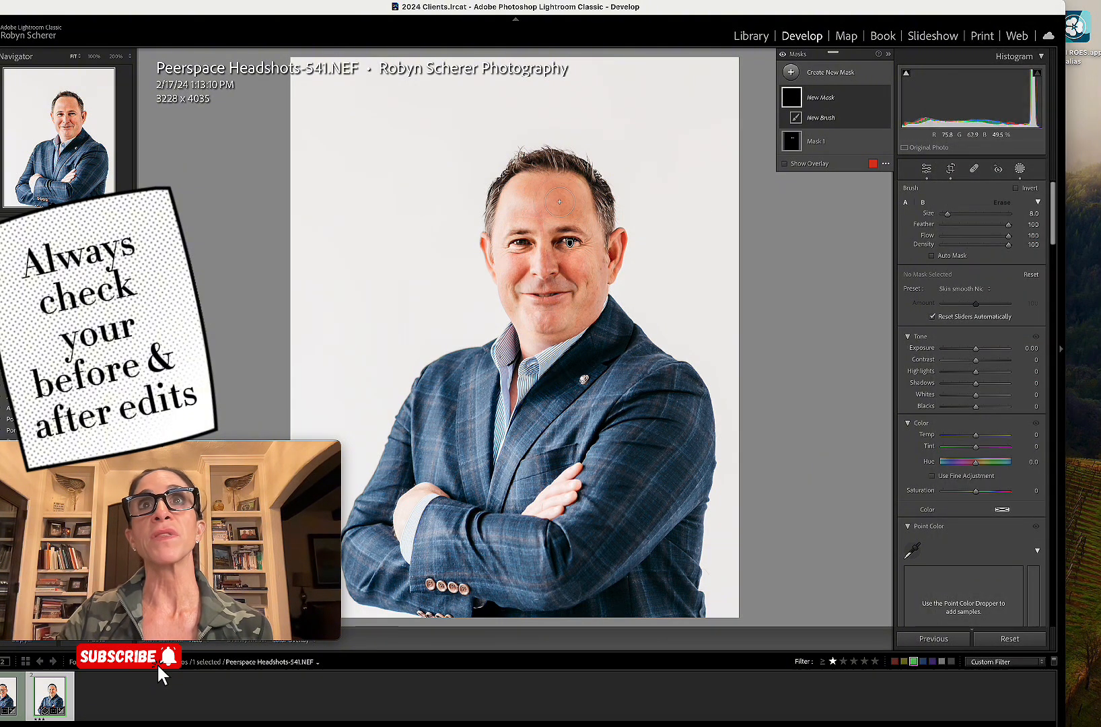
Step: Paint the skin-smoothing brush mask over the forehead and face in the photo without glasses, and close masking
mouse_move(554, 207)
left_mouse_down()
mouse_move(538, 209)
mouse_move(534, 260)
mouse_move(501, 261)
mouse_move(581, 260)
left_mouse_up()
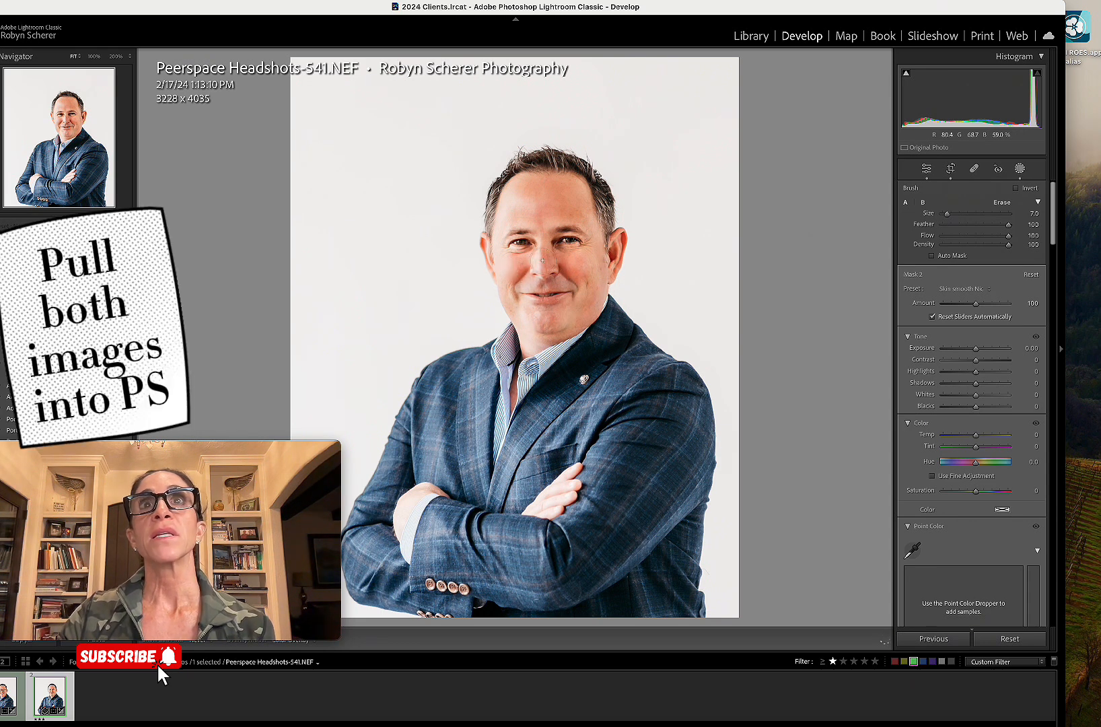
left_click(1019, 168)
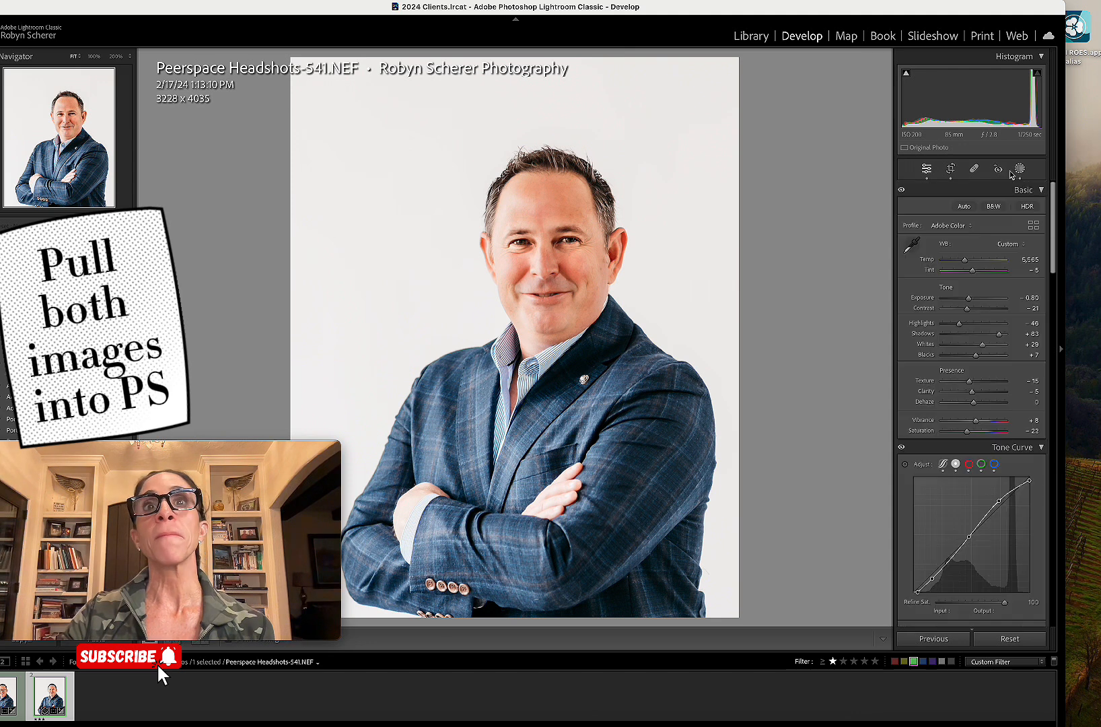
Step: Open both headshots from the Lightroom library in Adobe Photoshop 2024 and move its window fully into view
left_click(760, 39)
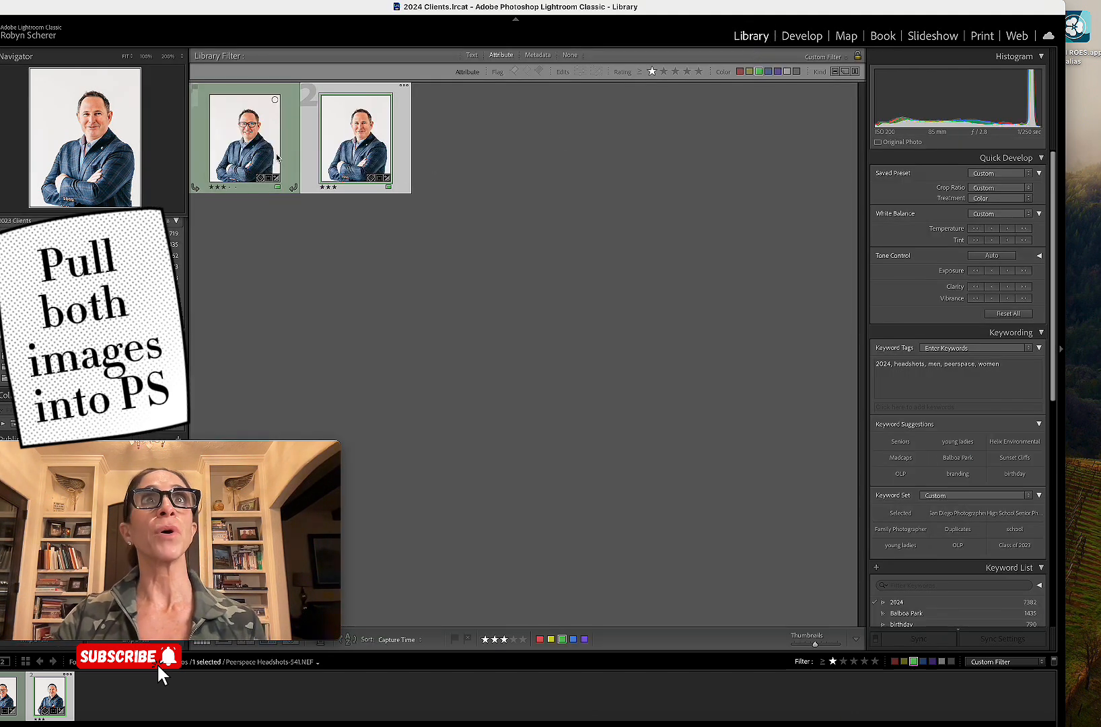
key("super+a")
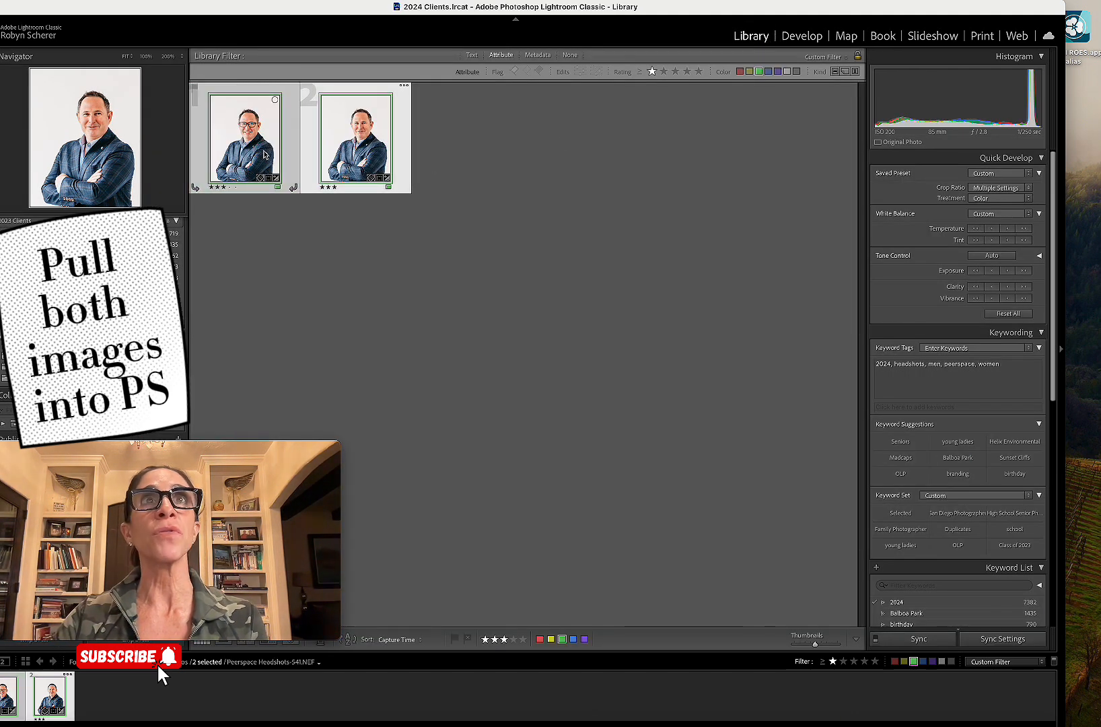
left_click(0, 0)
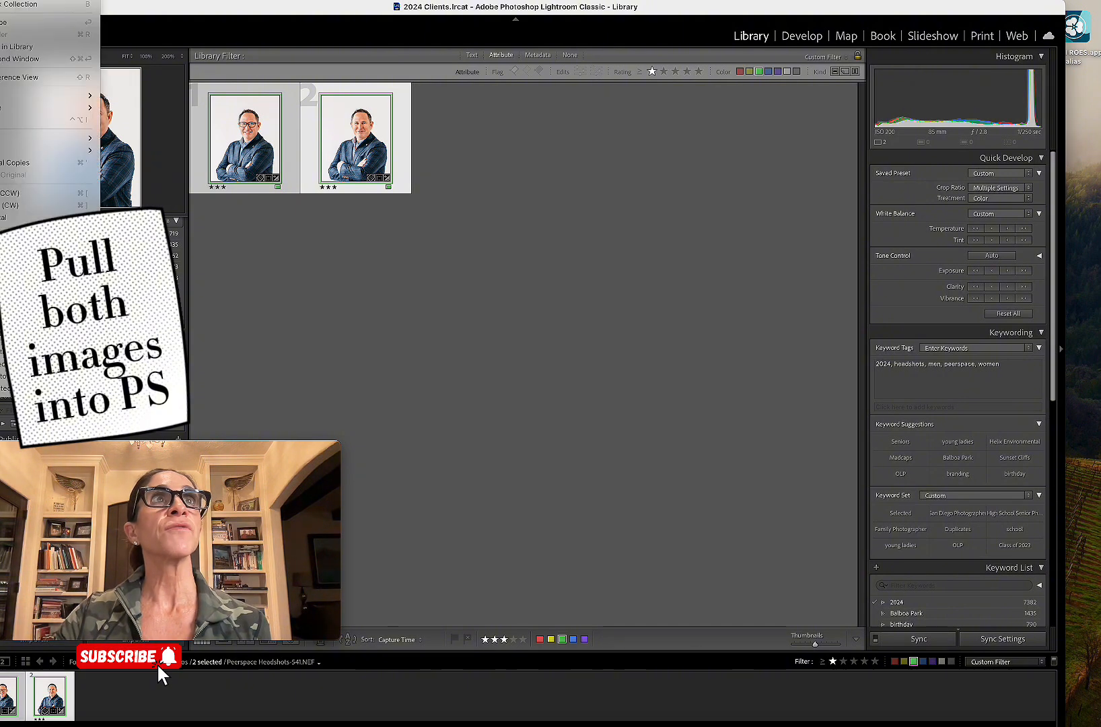
mouse_move(67, 95)
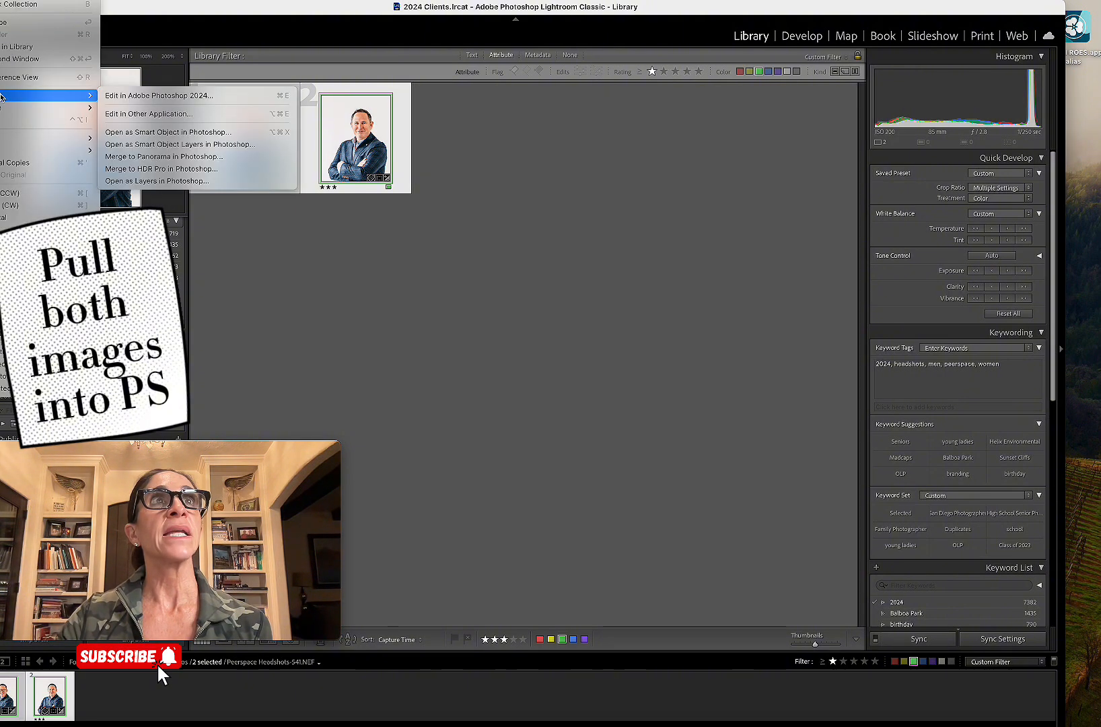
left_click(140, 99)
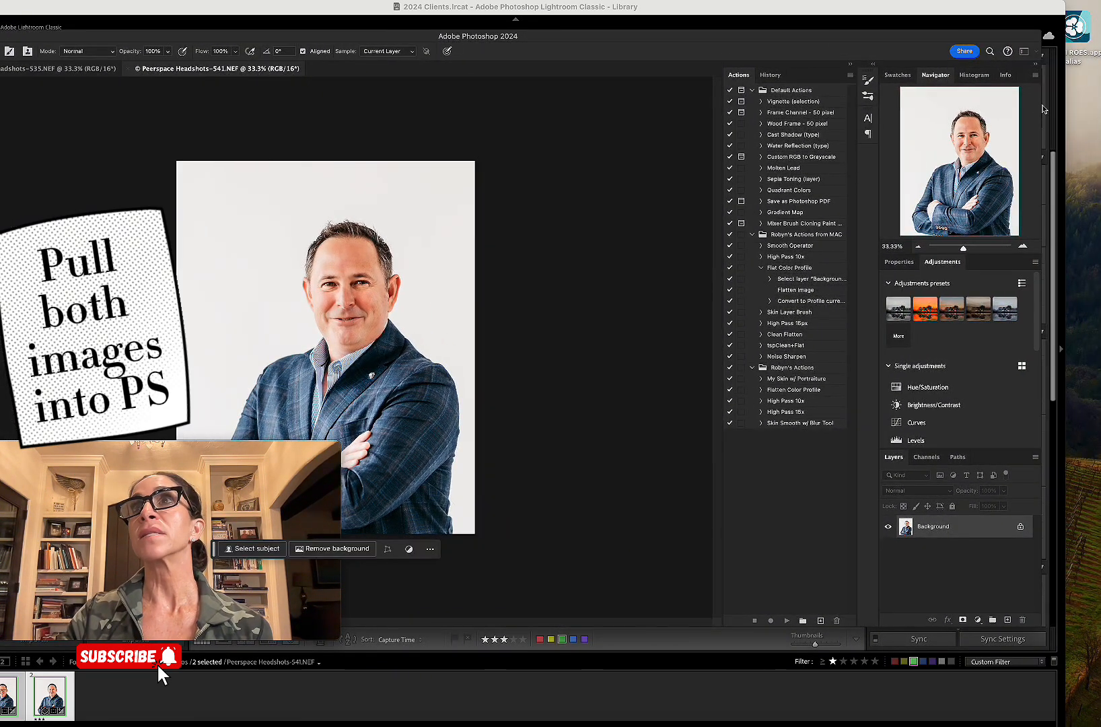
left_click_drag(1041, 105, 915, 107)
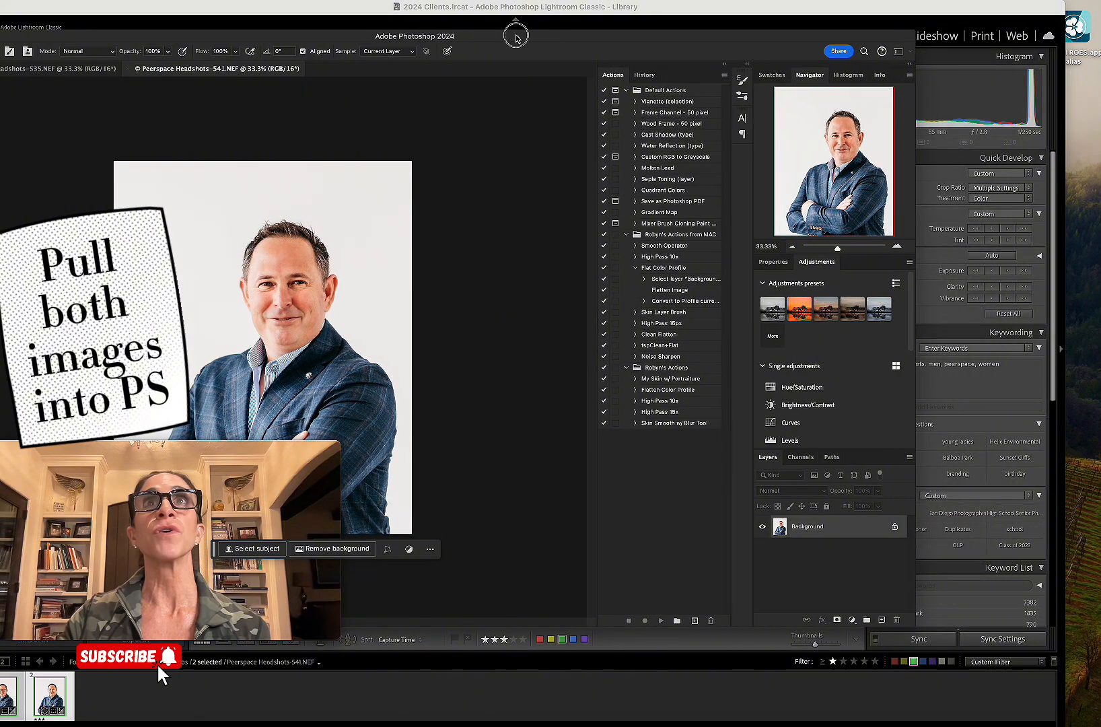
left_click_drag(516, 35, 618, 35)
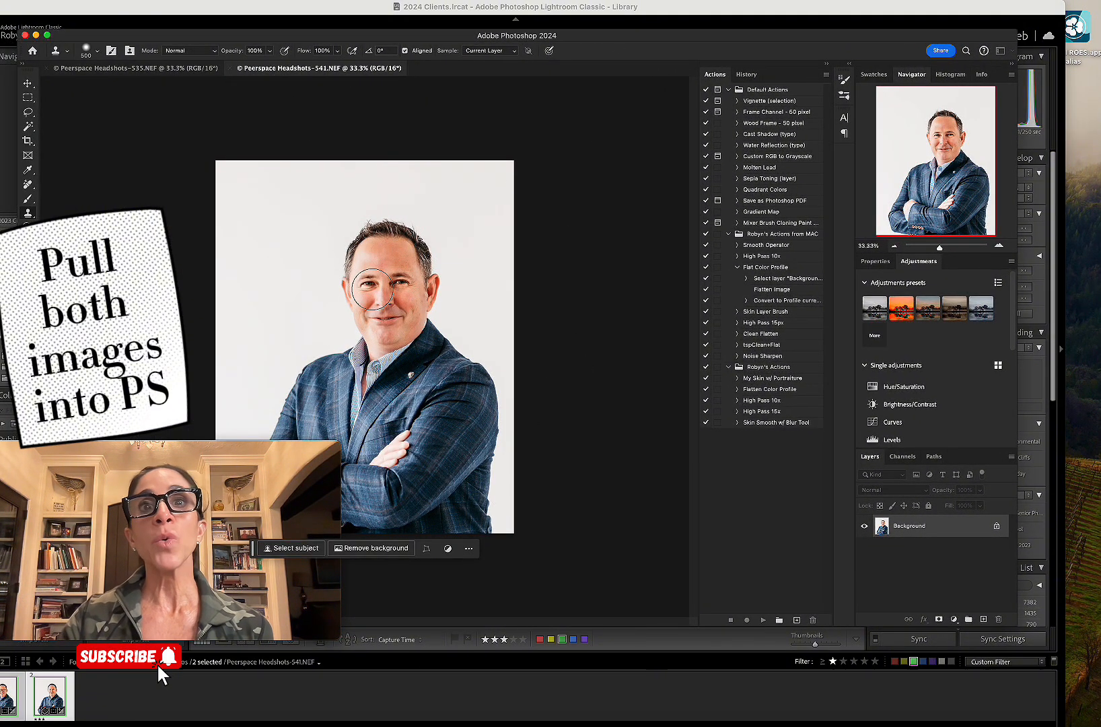
Step: Copy a freehand Lasso selection around both eyes in Peerspace Headshots-541.NEF and paste it into Peerspace Headshots-535.NEF
left_click(31, 113)
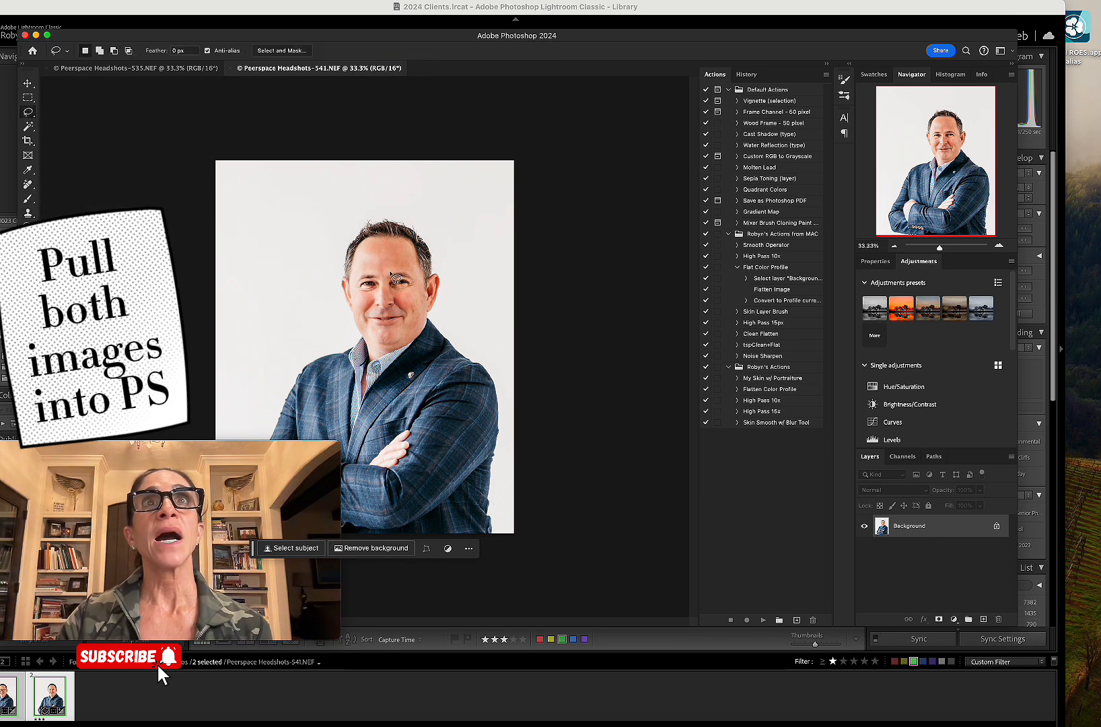
mouse_move(364, 272)
left_mouse_down()
mouse_move(356, 291)
mouse_move(407, 296)
mouse_move(424, 281)
mouse_move(407, 255)
mouse_move(395, 276)
left_mouse_up()
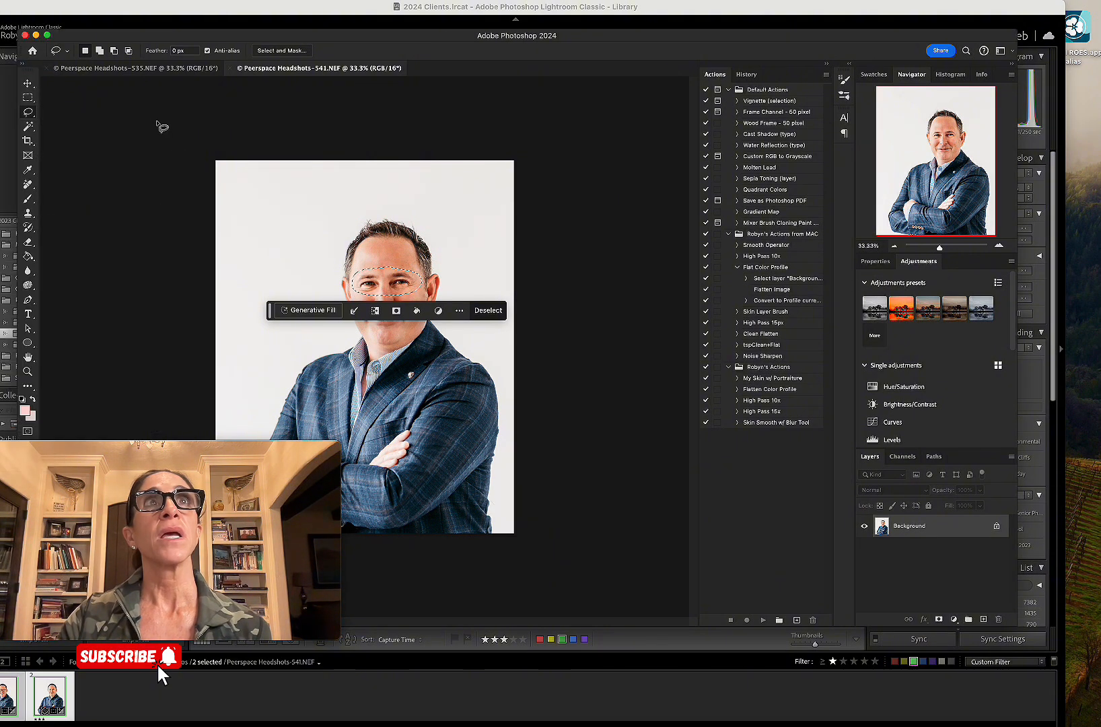
left_click(128, 69)
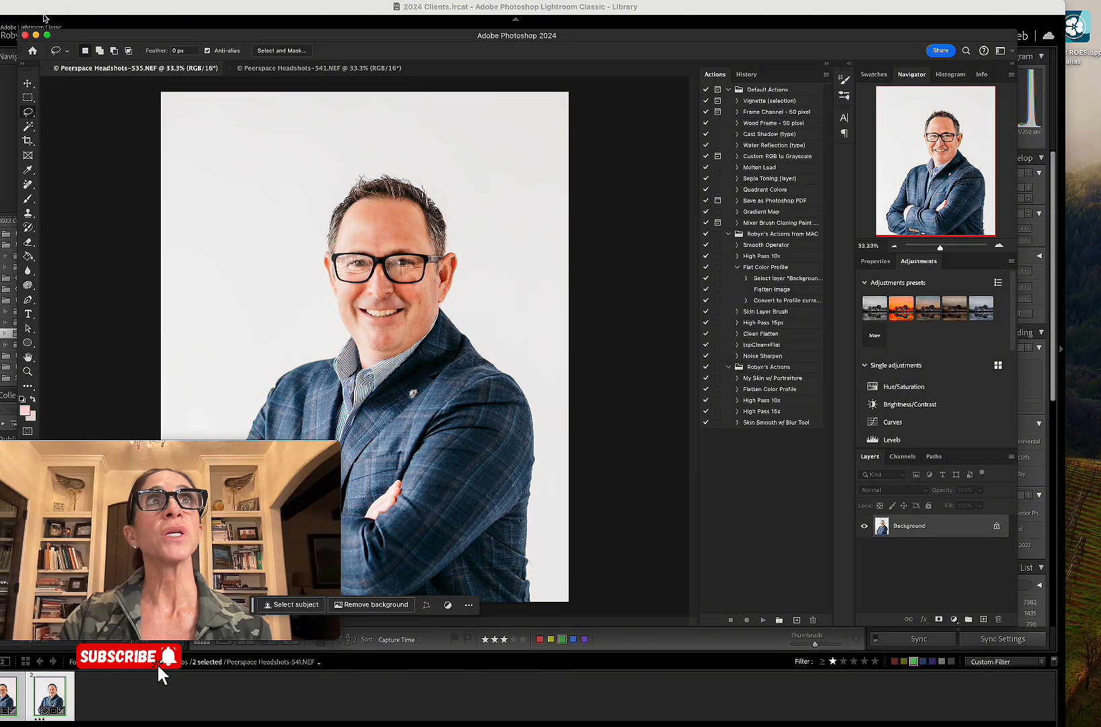
left_click(0, 0)
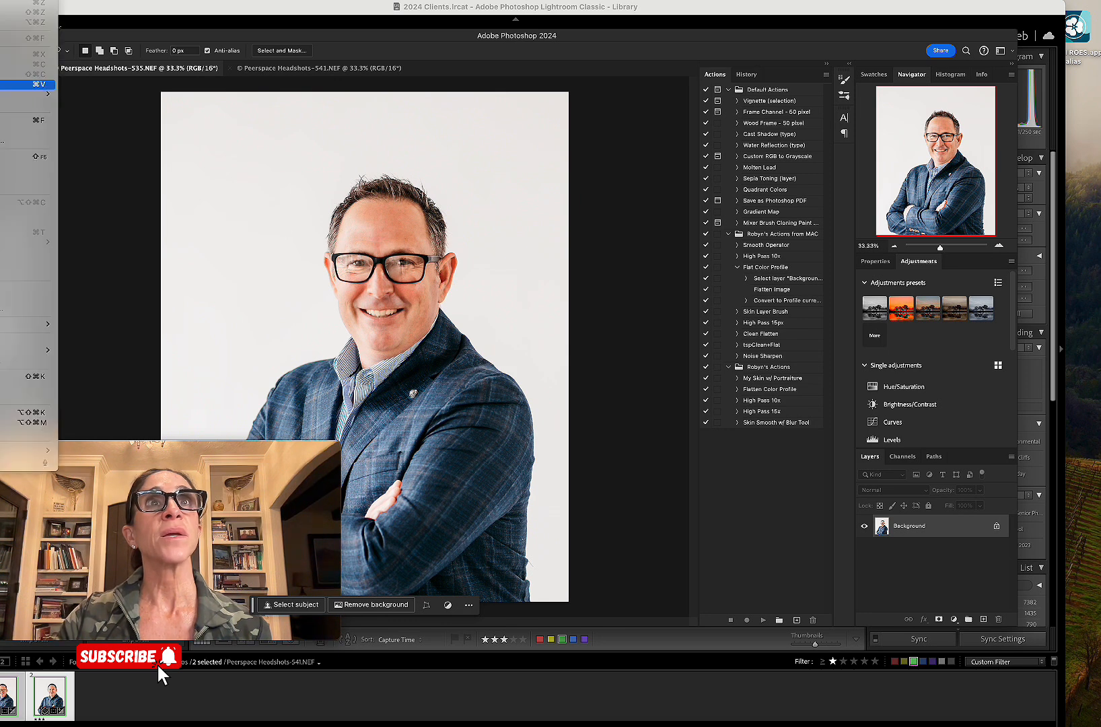
left_click(27, 84)
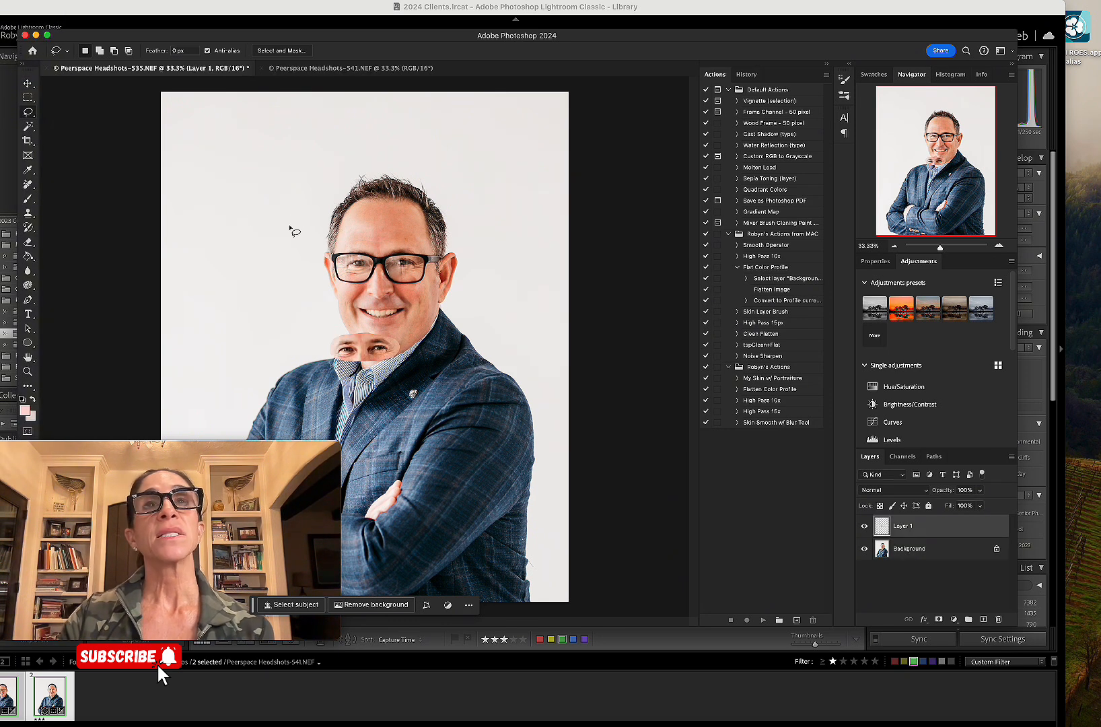
Step: Move the pasted eyes over the man's glasses and scale them proportionally to about 130%
left_click(30, 85)
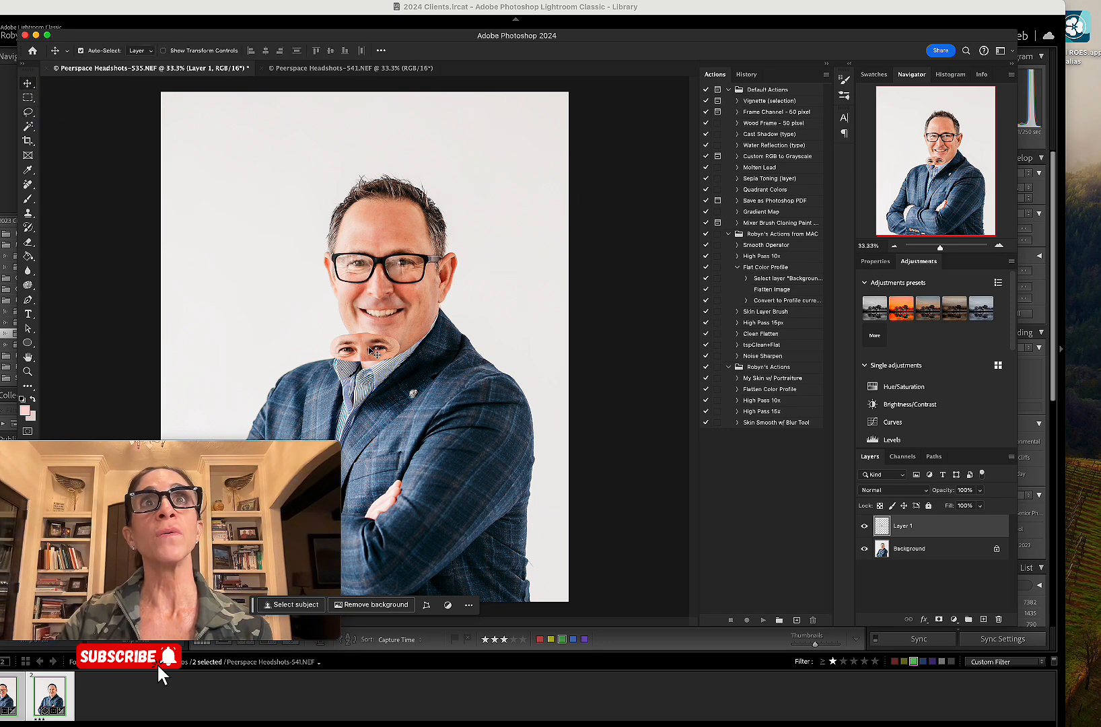
left_click_drag(375, 351, 383, 267)
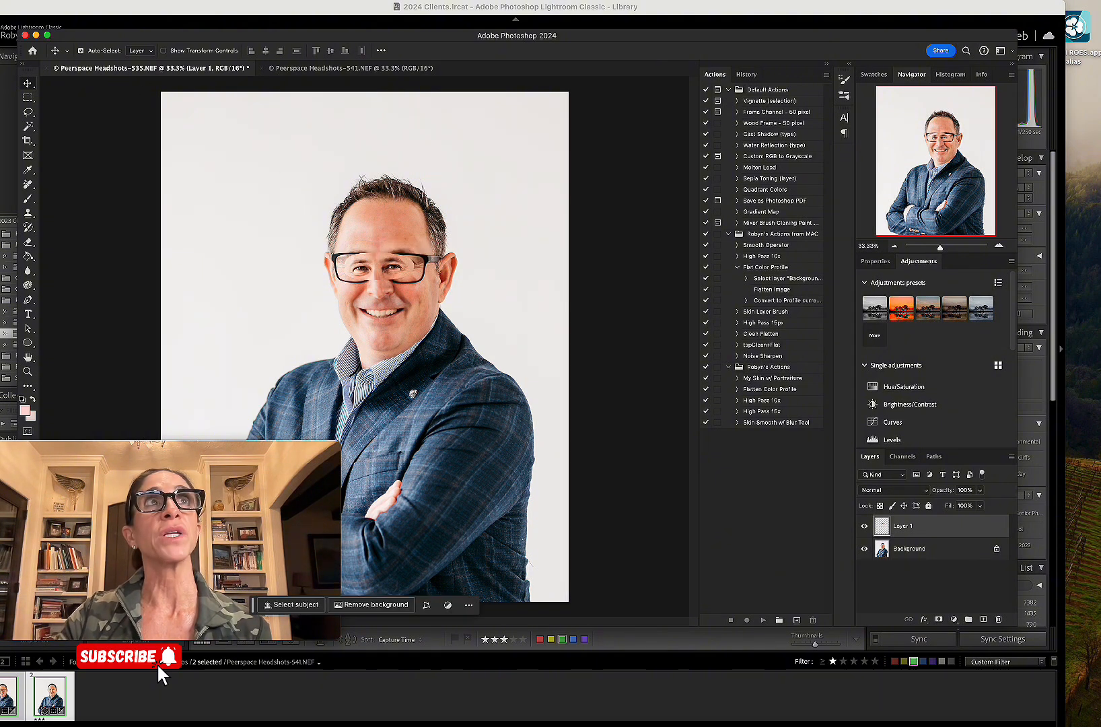
left_click(0, 0)
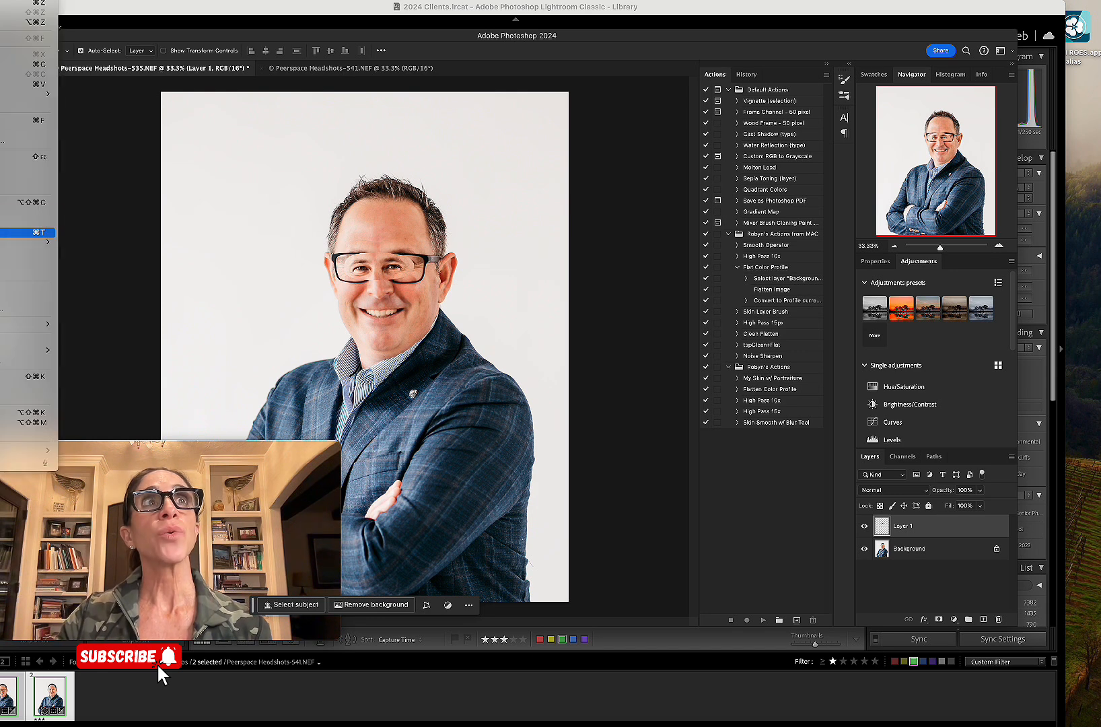
mouse_move(26, 242)
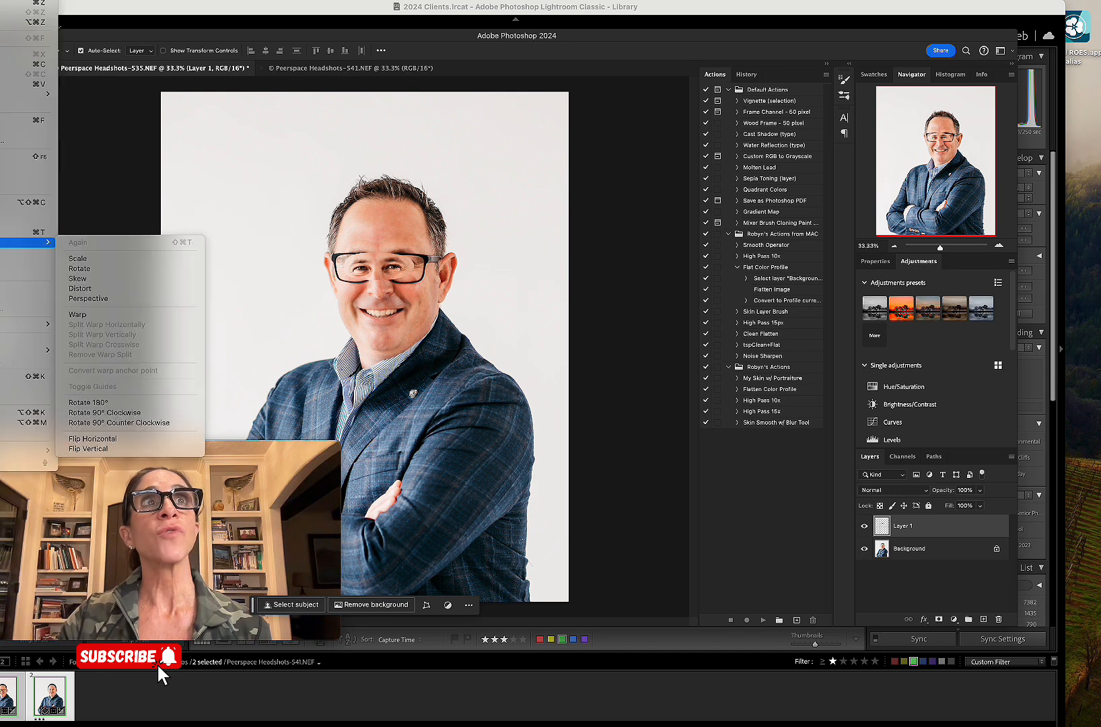
left_click(94, 262)
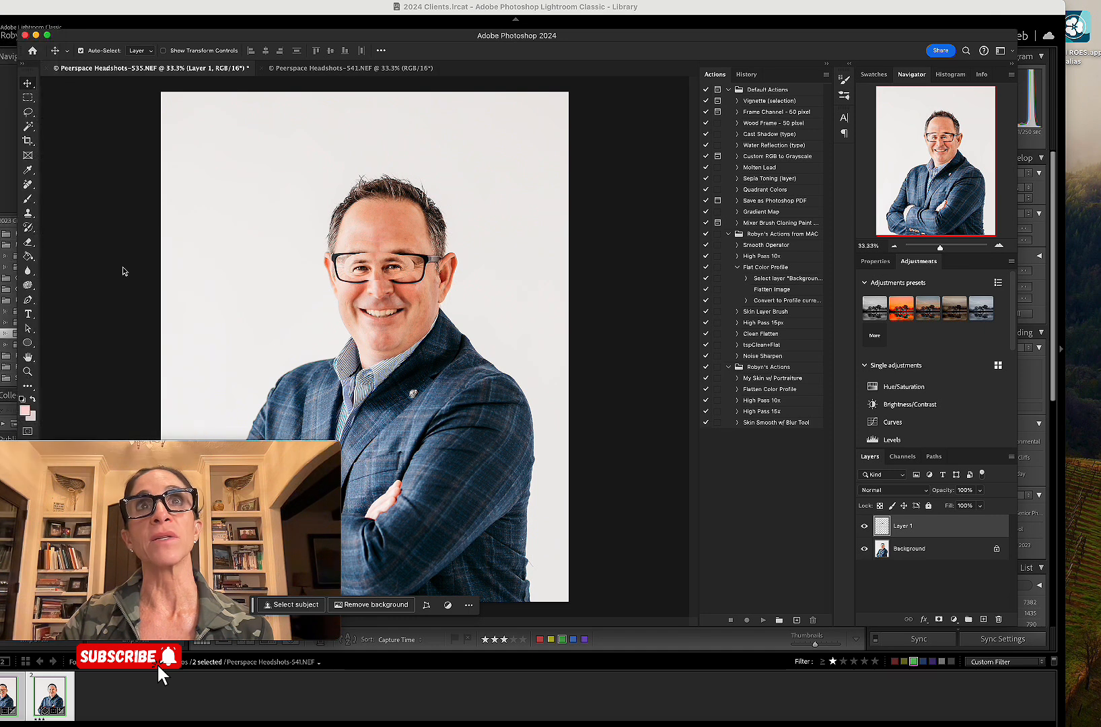
left_click_drag(415, 252, 424, 248)
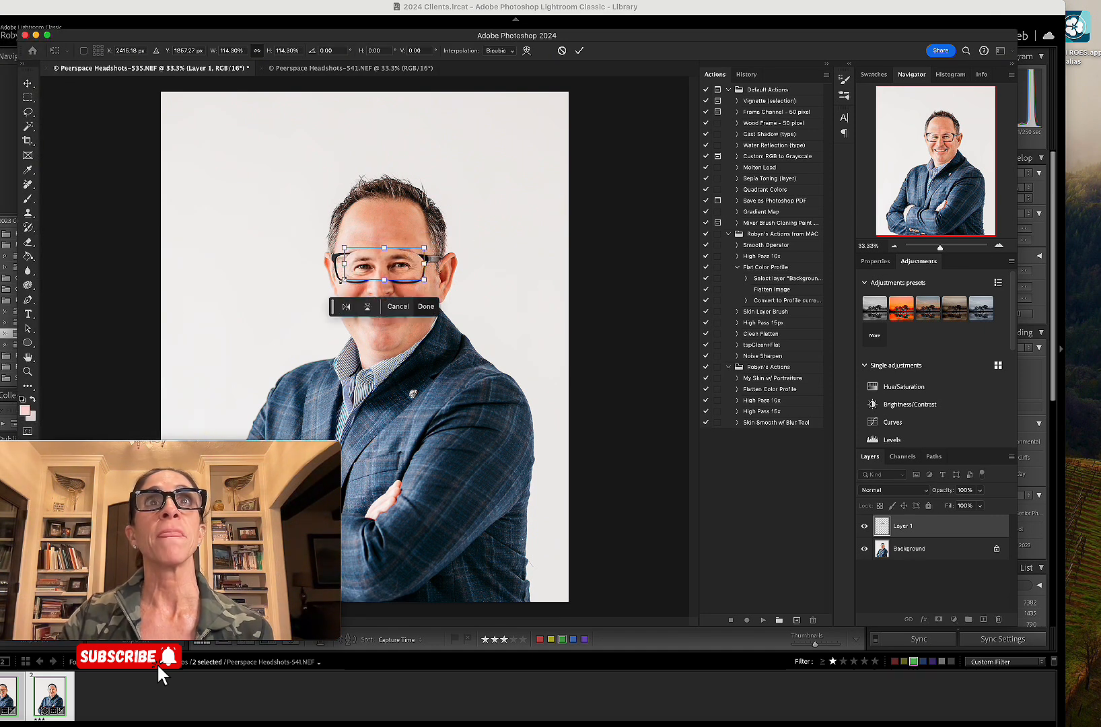
left_click_drag(344, 279, 379, 273)
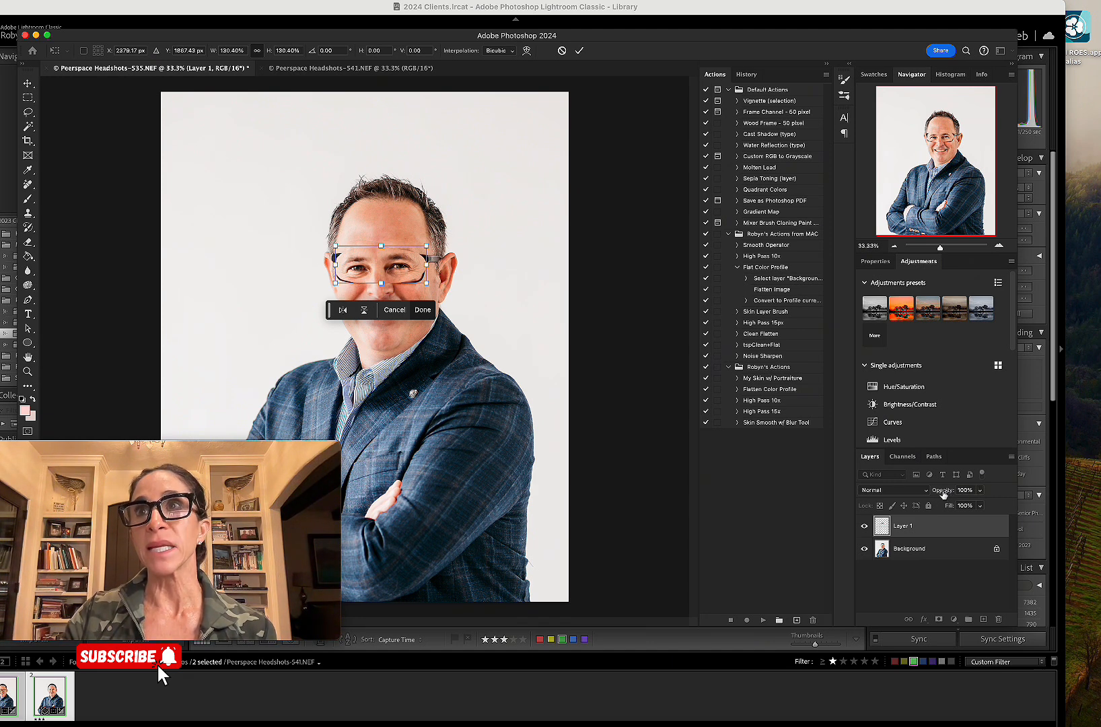
Step: Lower the pasted eye layer's opacity to 39% and shift it to line up with the eyes beneath
left_click(980, 490)
left_click_drag(980, 502, 952, 505)
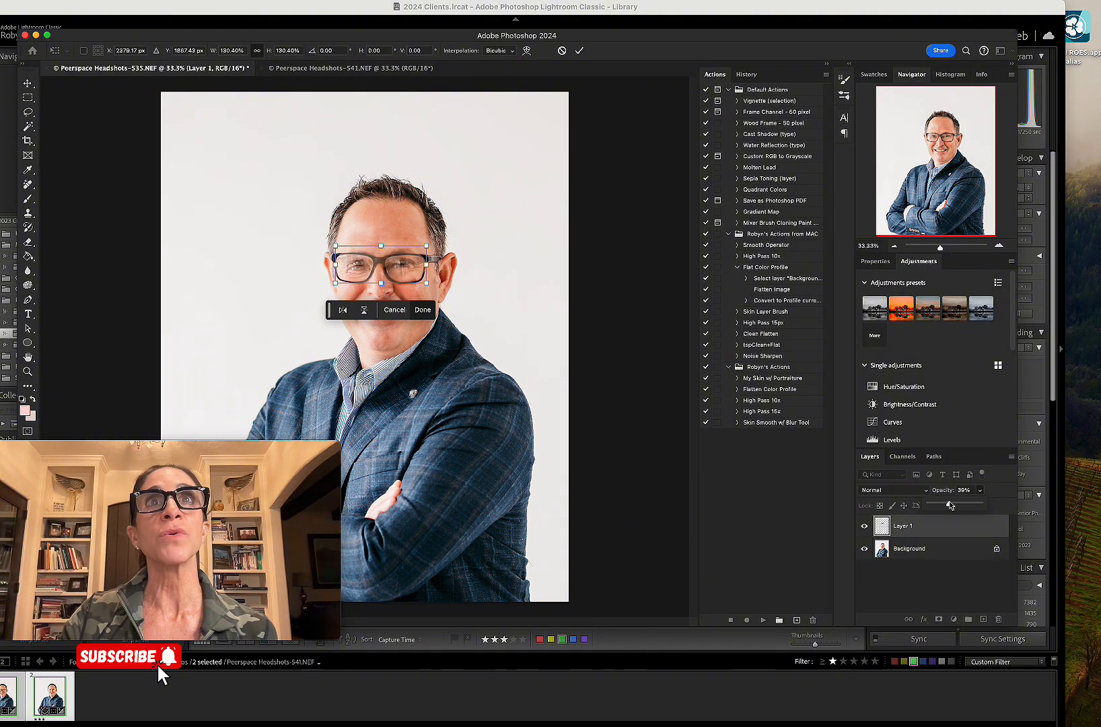
left_click(999, 247)
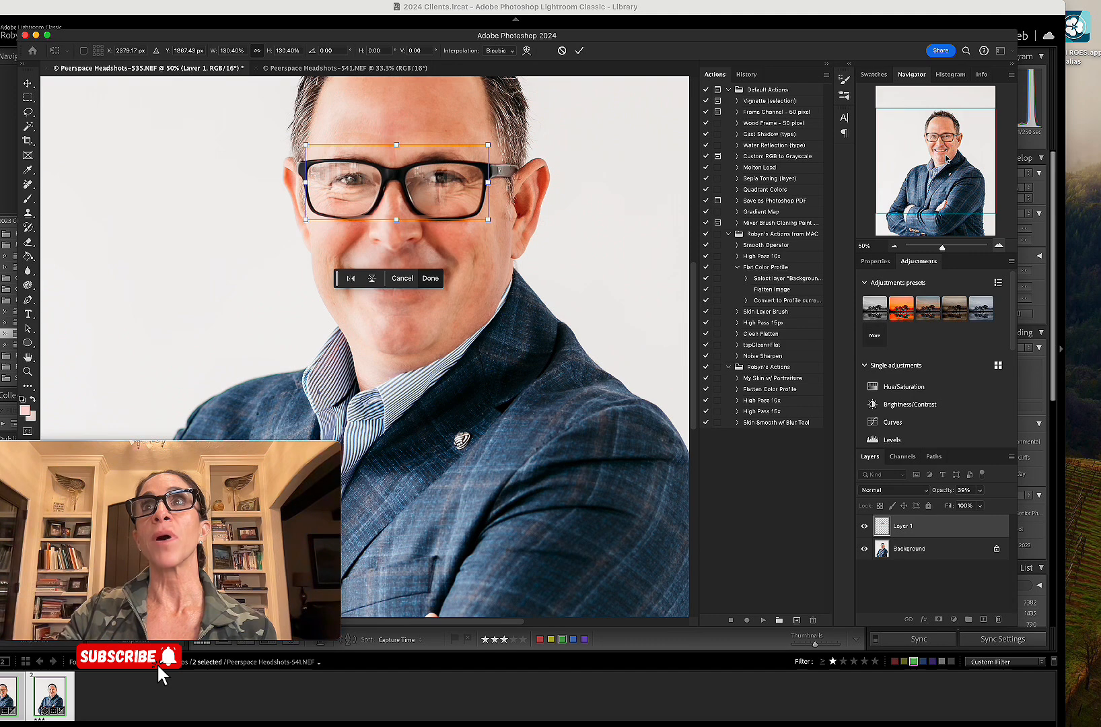
key("super+plus")
left_click_drag(946, 171, 945, 159)
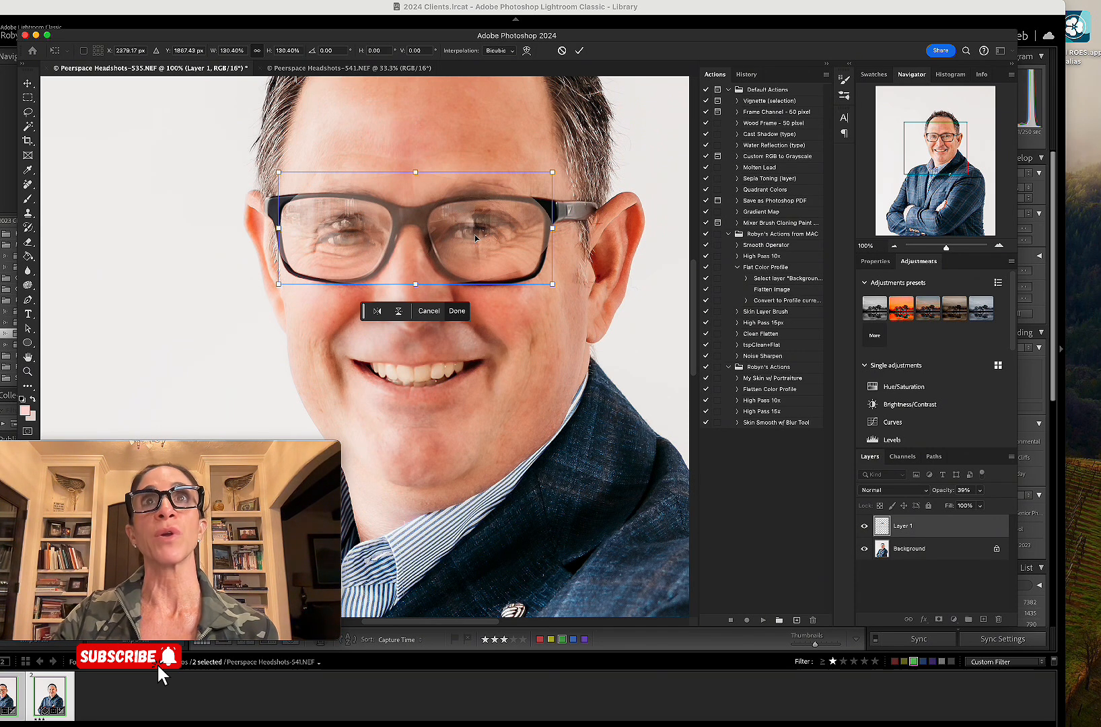
left_click_drag(476, 245, 489, 234)
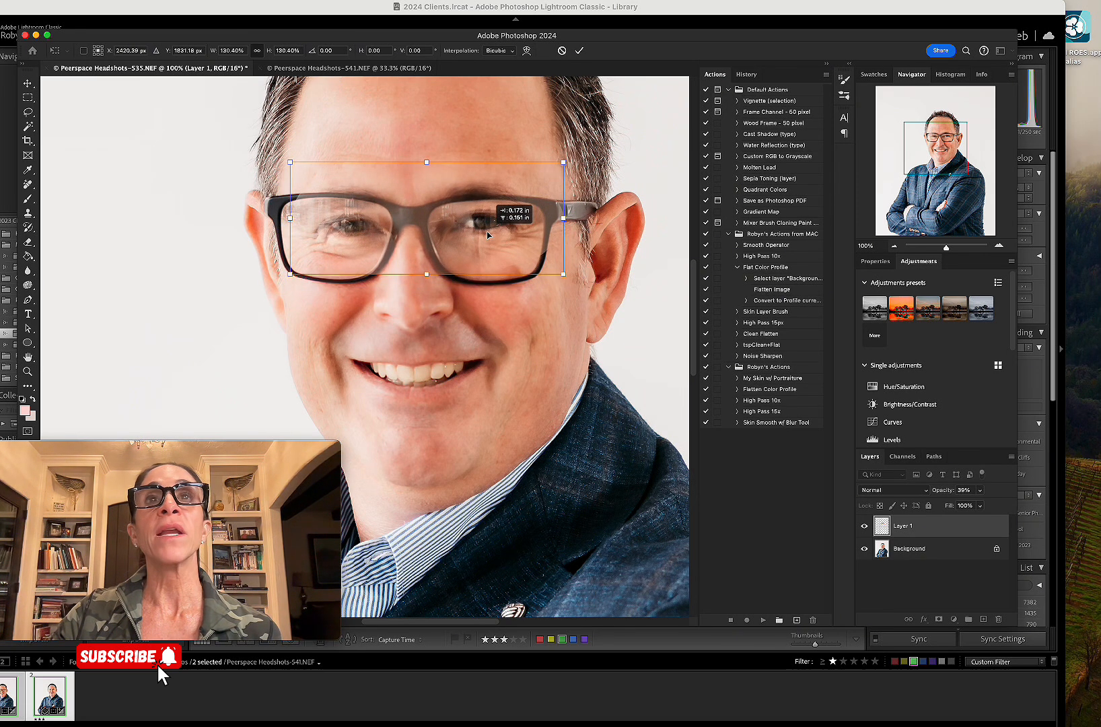
left_click_drag(488, 234, 488, 234)
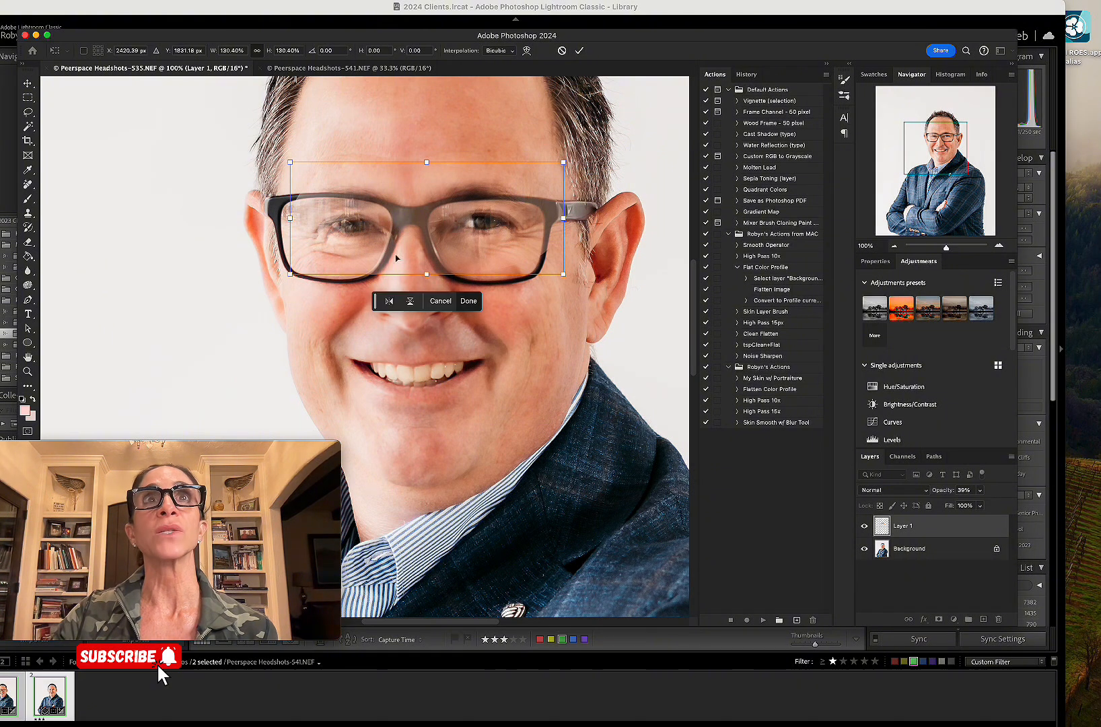
Step: Enlarge the pasted eyes to about 136% and fine-tune their position over the original eyes
left_click_drag(290, 274, 285, 275)
mouse_move(415, 247)
left_mouse_down()
mouse_move(415, 256)
mouse_move(414, 243)
left_mouse_up()
left_click_drag(283, 216, 278, 216)
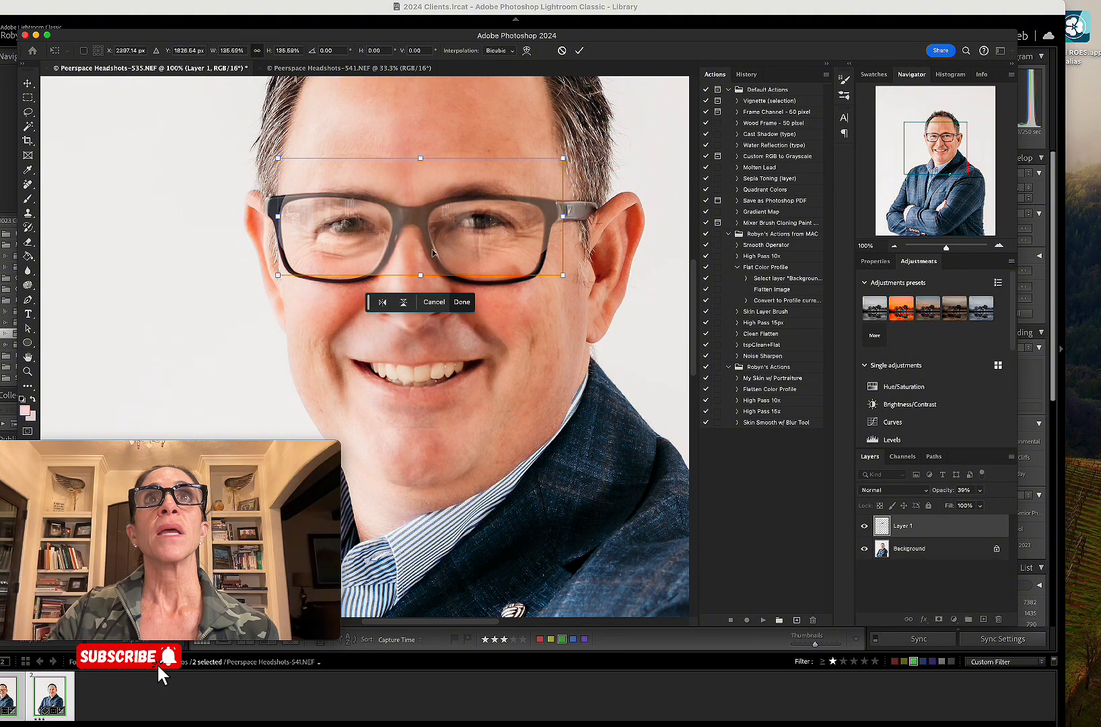
mouse_move(434, 251)
left_mouse_down()
mouse_move(434, 261)
mouse_move(433, 246)
left_mouse_up()
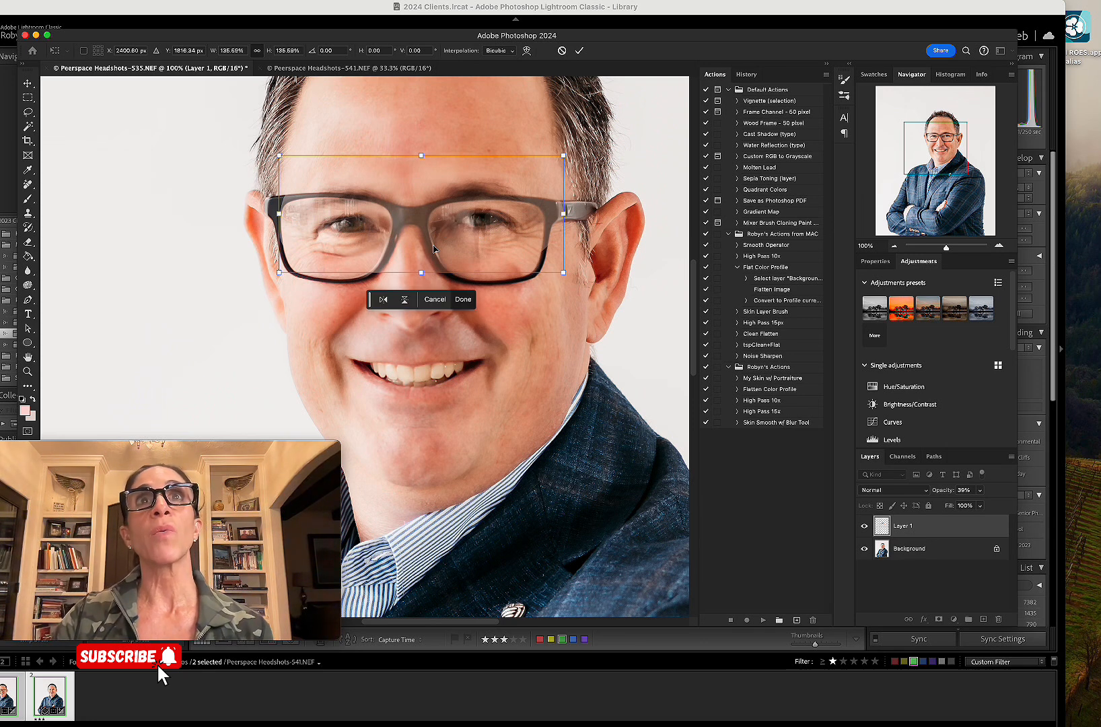
Step: Restore the pasted eye layer's opacity to 100% and apply the transformation
left_click(981, 491)
left_click_drag(977, 504, 1012, 505)
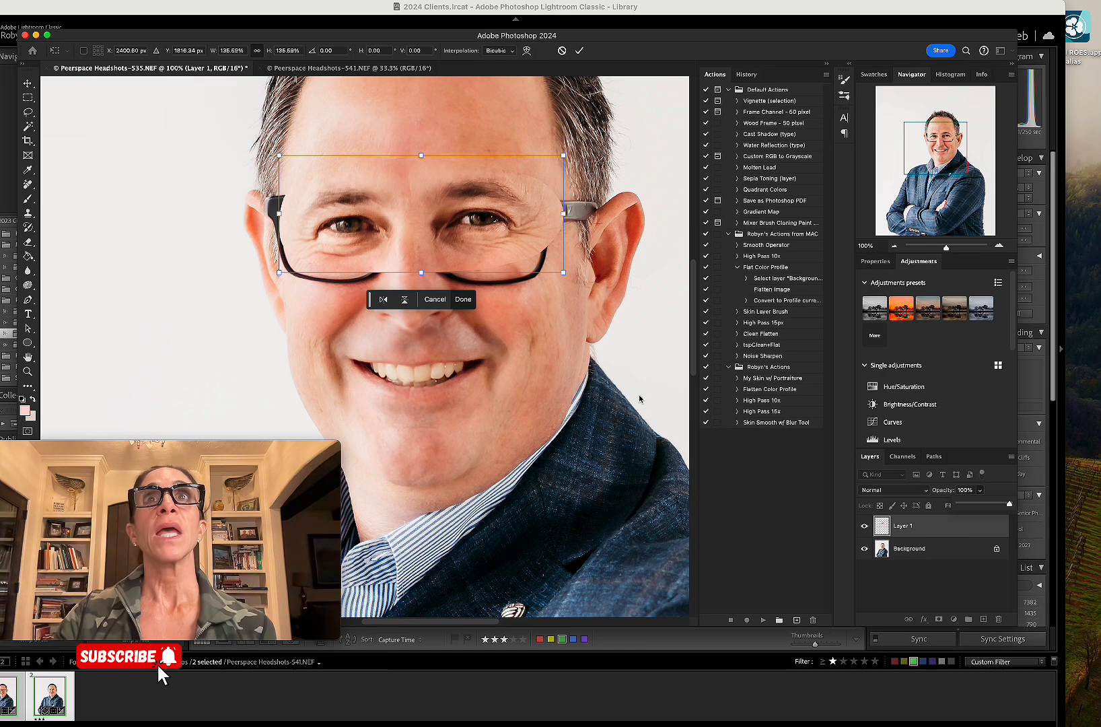
left_click(464, 301)
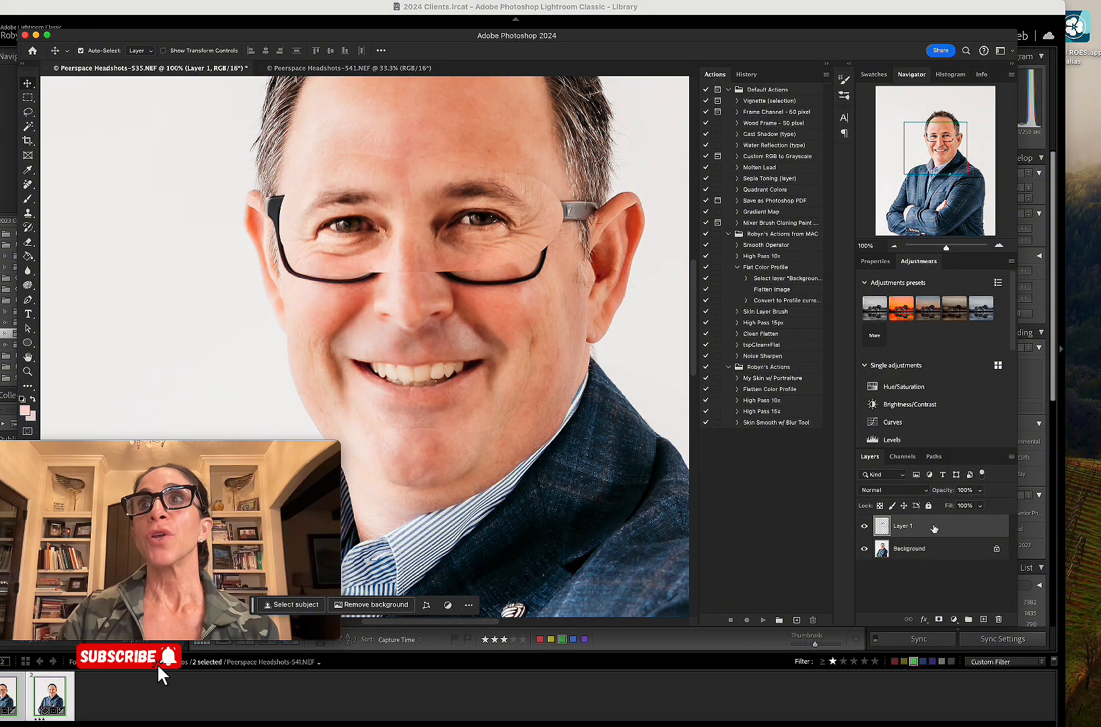
Step: Add a layer mask to the pasted eye layer and invert it to hide the eyes
left_click_drag(934, 528, 939, 618)
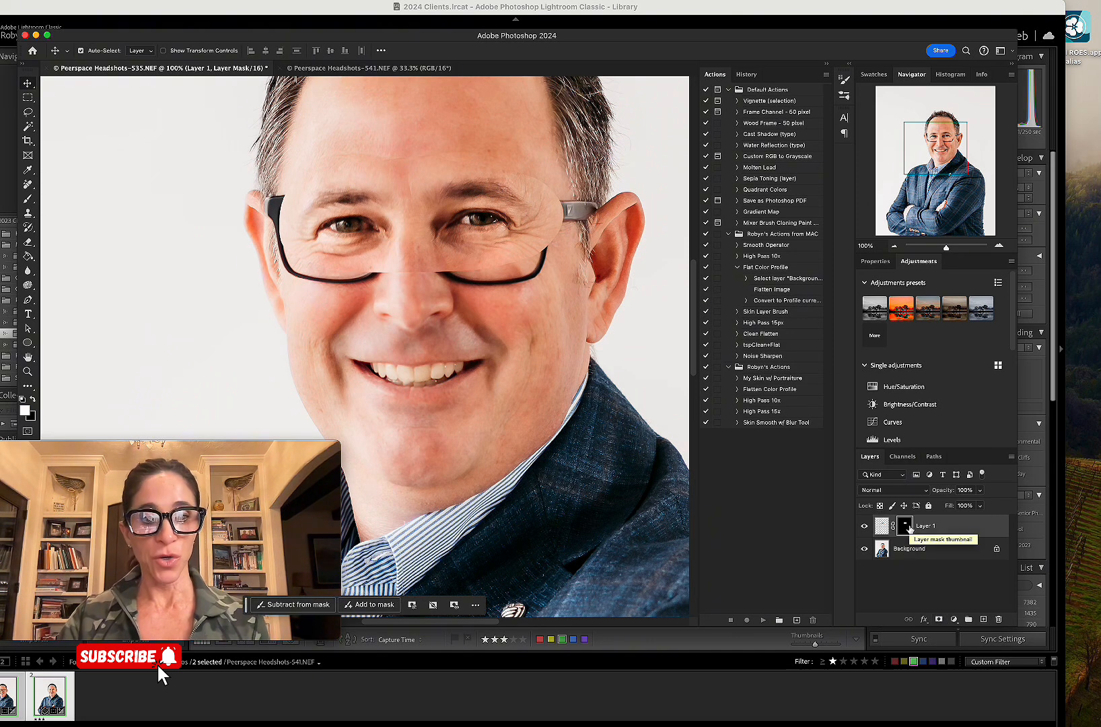
key("super+i")
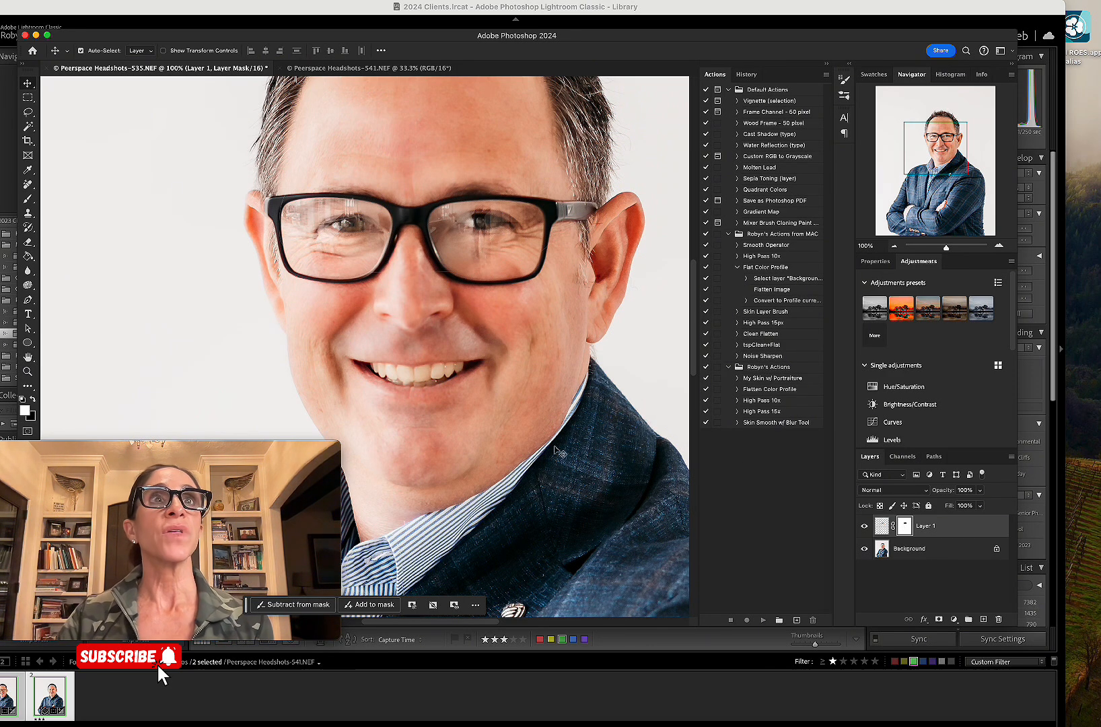
left_click_drag(113, 445, 212, 511)
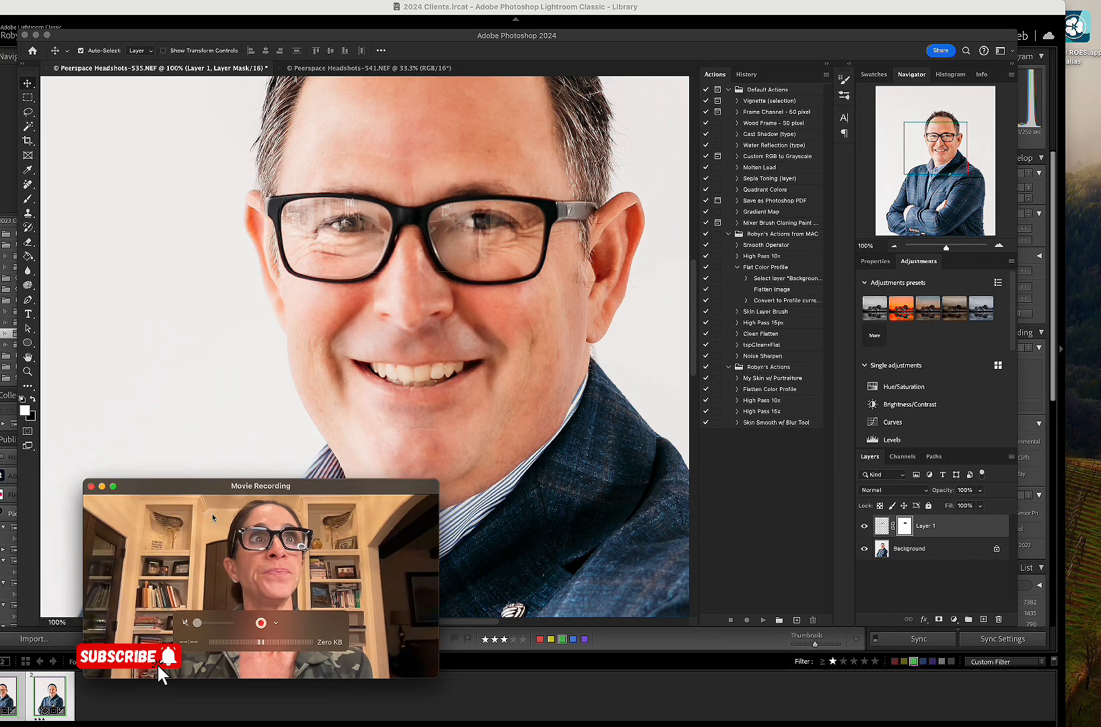
Step: Set up the Brush tool for the layer mask with white as the foreground color, a 250 px size and 100% opacity
left_click(35, 402)
left_click(34, 402)
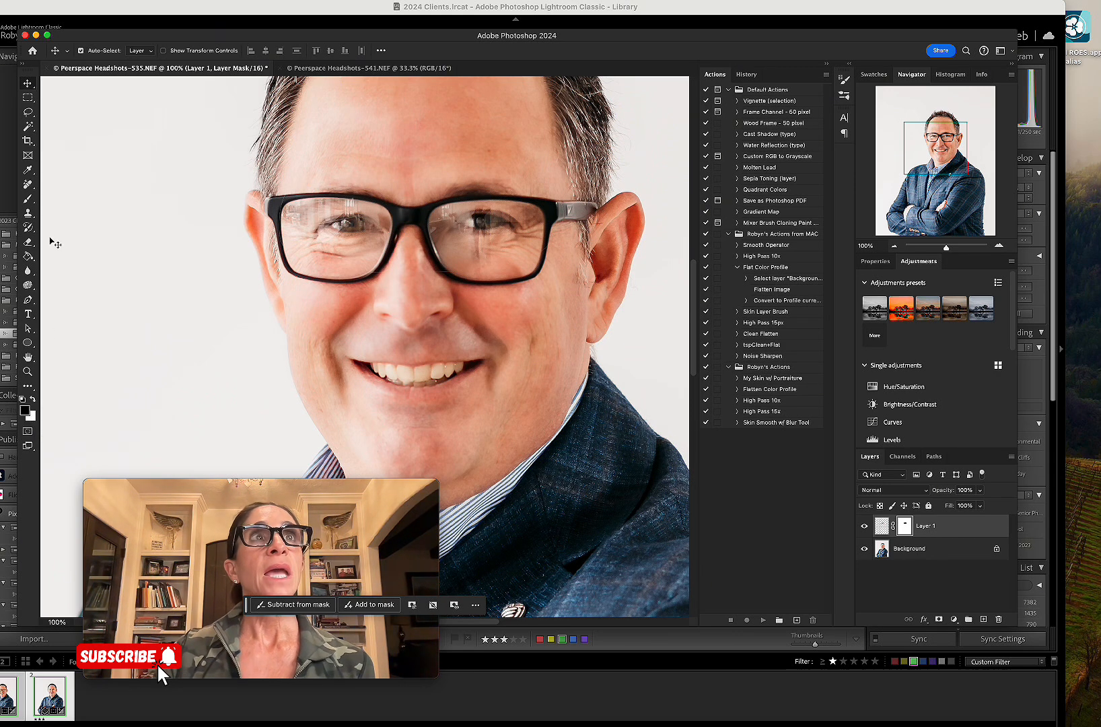
left_click(30, 200)
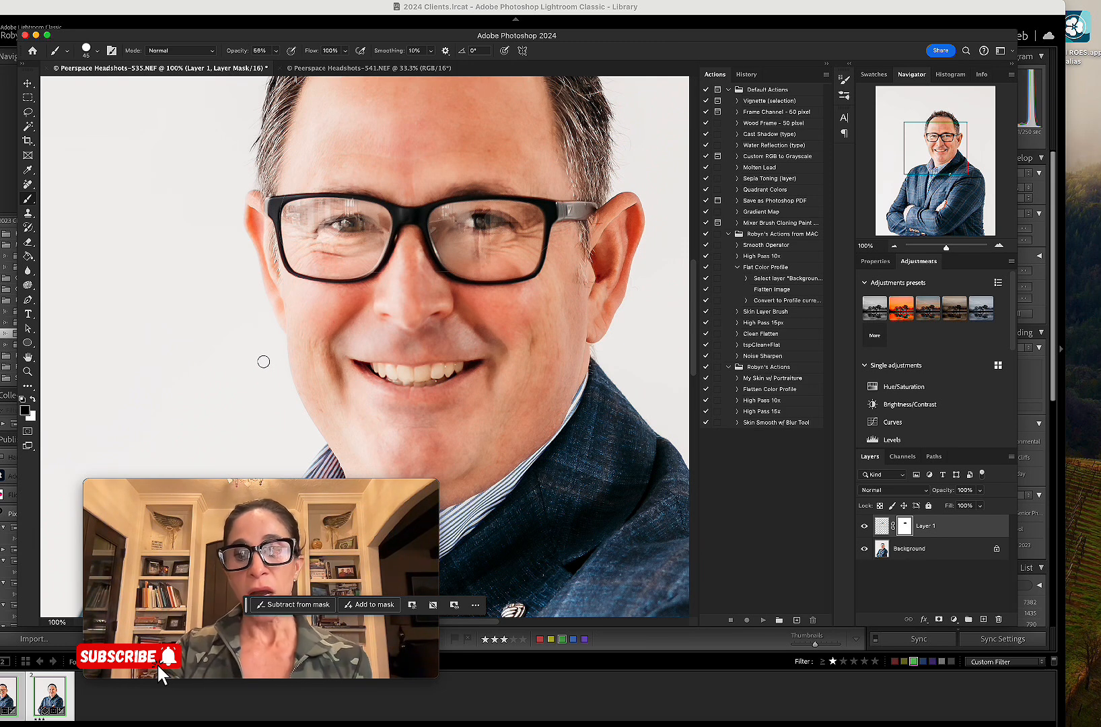
key("bracketright")
key("bracketright")
key("bracketright")
key("bracketright")
key("bracketright")
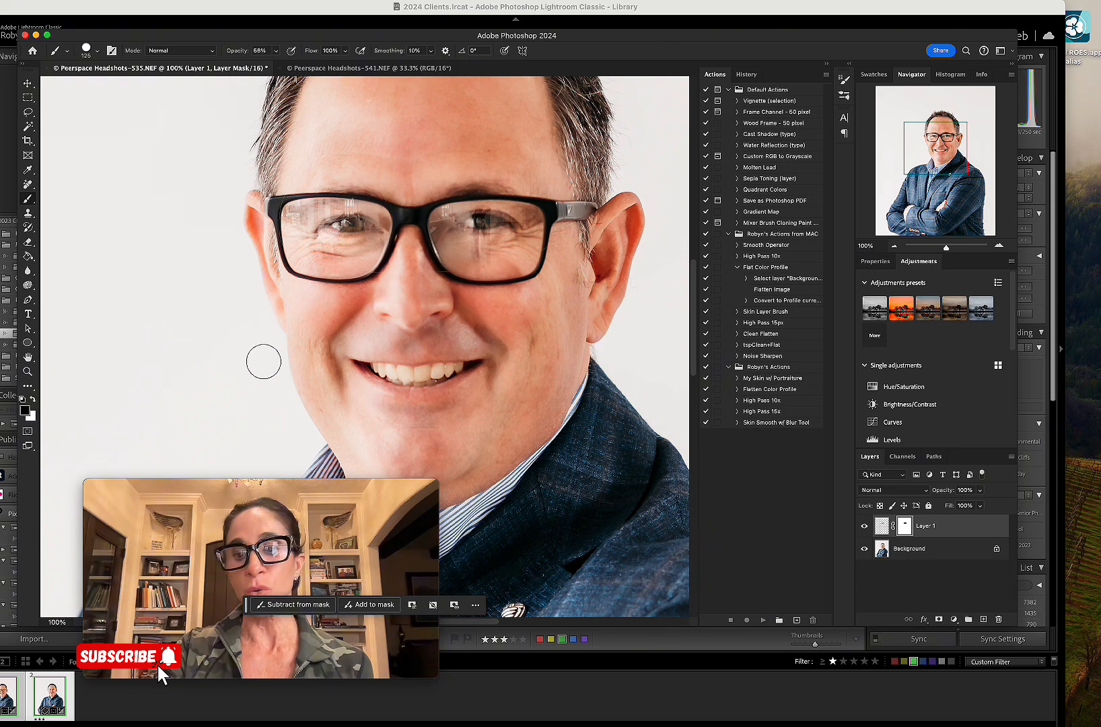
key("bracketright")
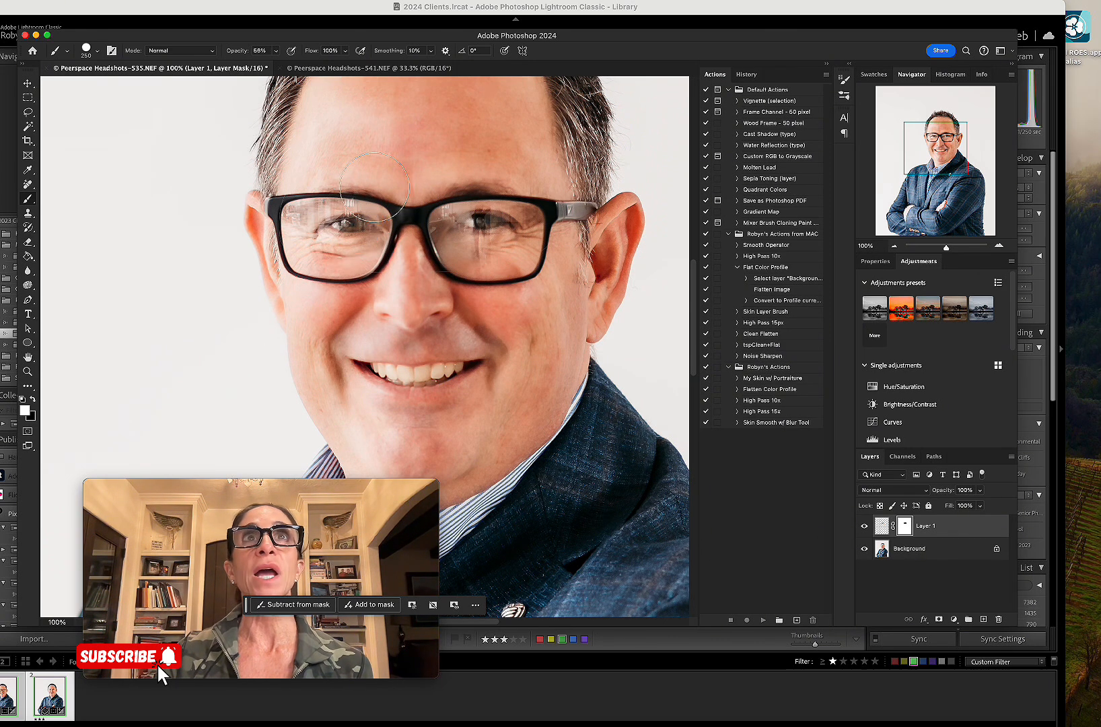
left_click(276, 52)
left_click_drag(283, 67, 299, 65)
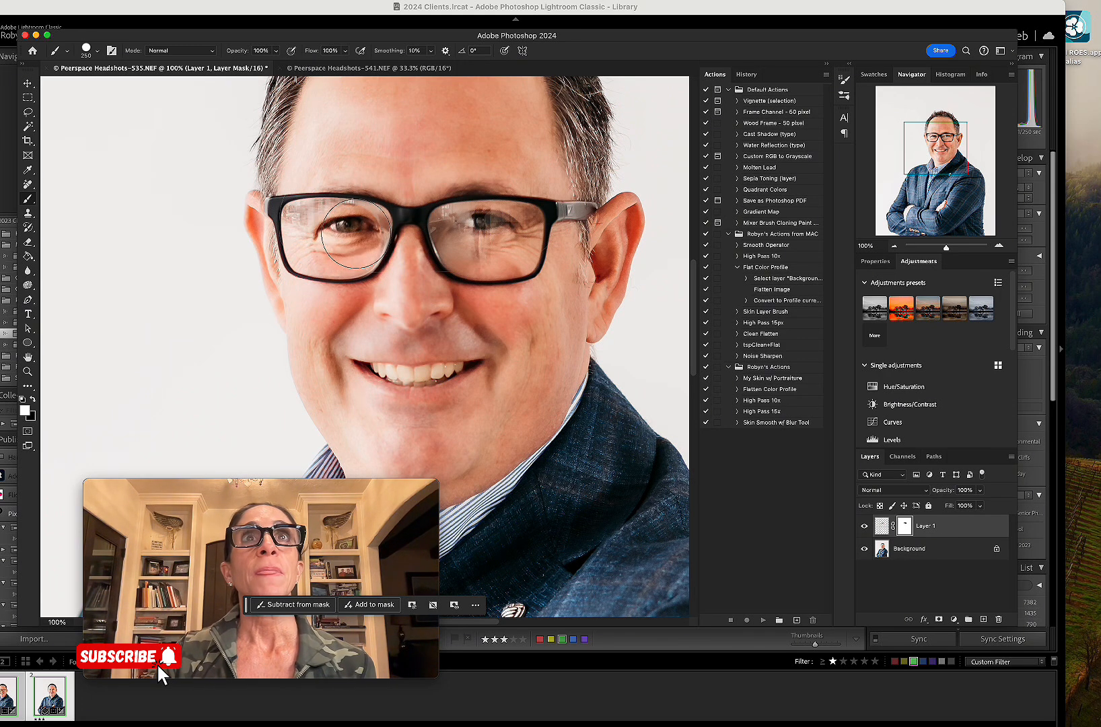
Step: Paint white on the mask over the left lens to reveal the glare-free eye, reducing the brush from 160 px to 70 px near the rim
key("bracketleft")
key("bracketleft")
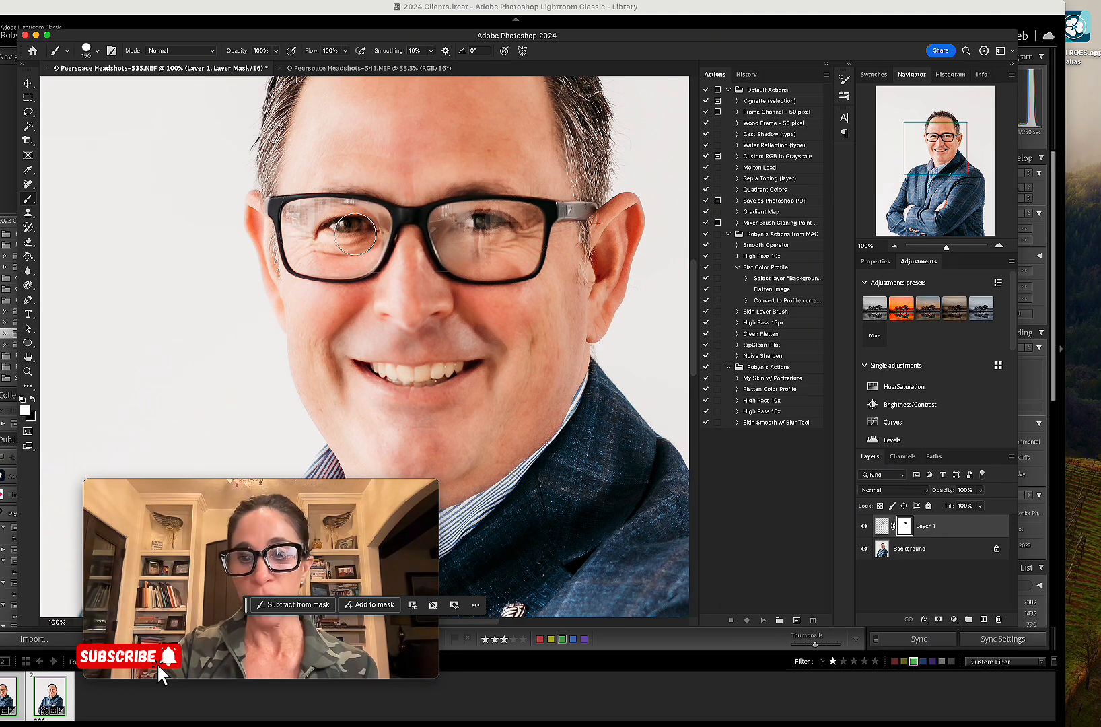
scroll(355, 234, "left", 3)
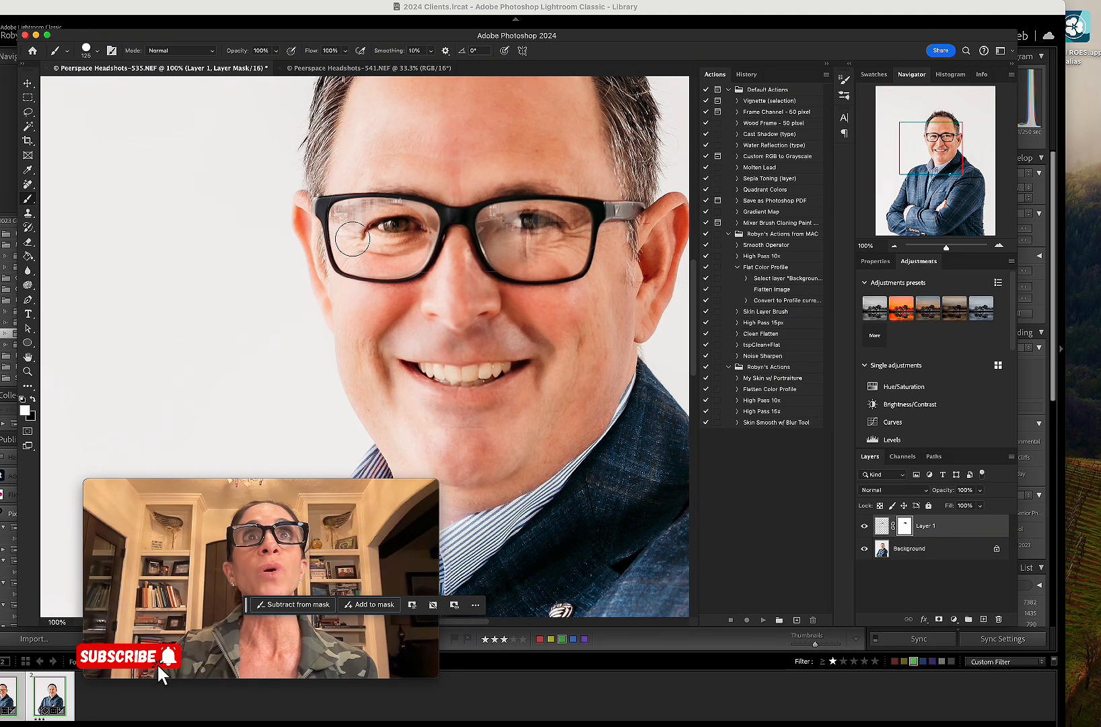
scroll(352, 238, "right", 2)
scroll(352, 238, "up", 1)
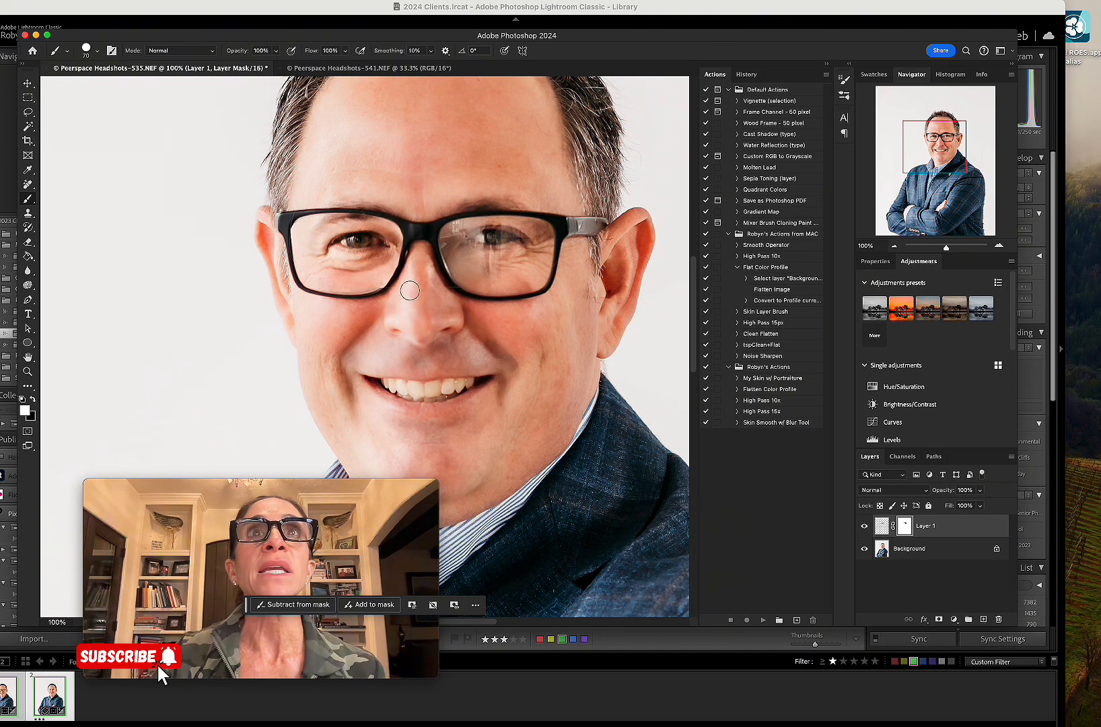
Step: Refine the mask along the lower edge of the left lens with black and white, finishing with a 45 px white brush
left_click(32, 400)
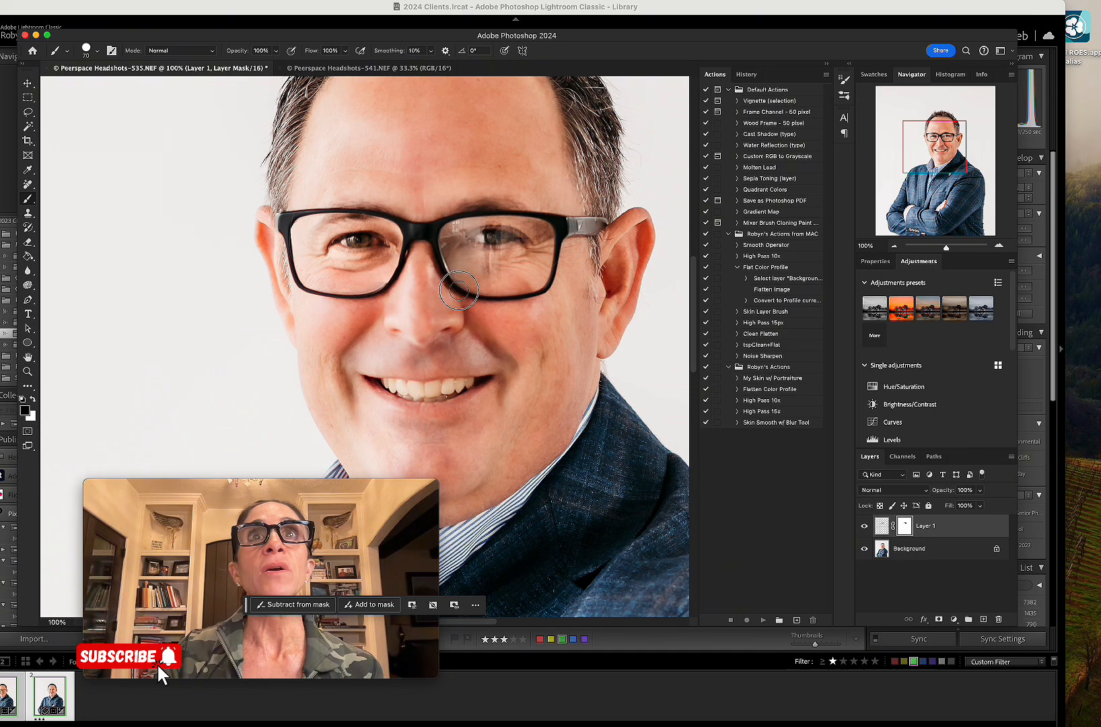
left_click(33, 399)
key("bracketleft")
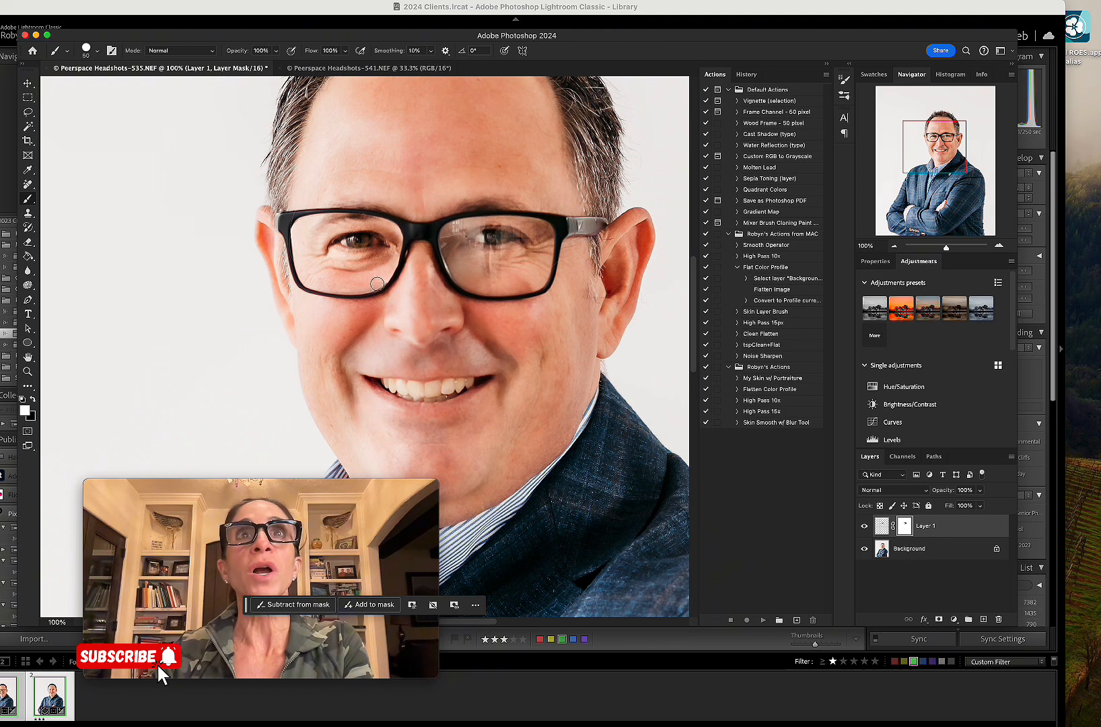
key("bracketleft")
left_click_drag(377, 283, 344, 285)
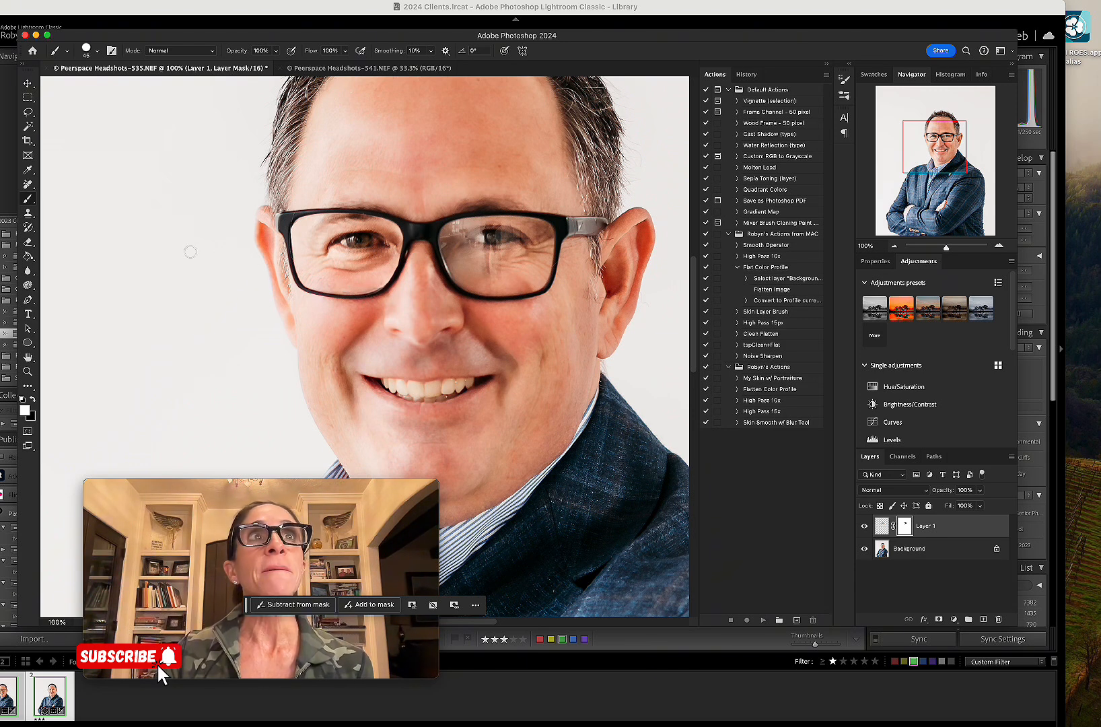
Step: Clean up the leftover marks along the lower inner edge of the left lens using the Remove Tool at size 20
left_click(29, 186)
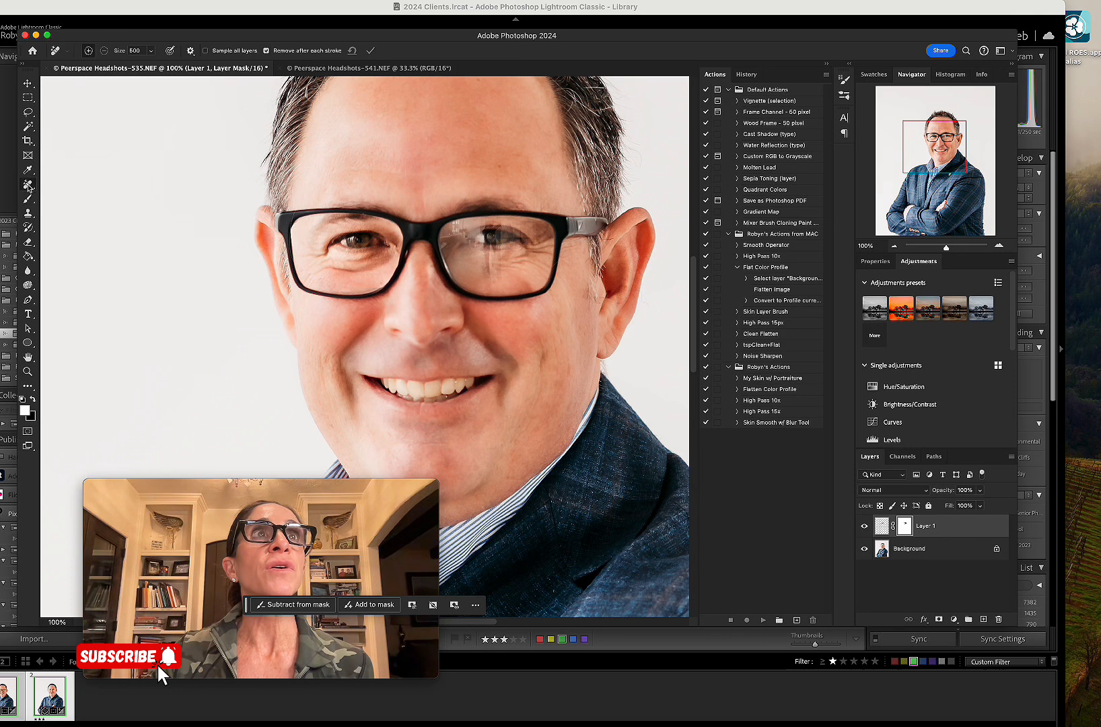
left_click(30, 188)
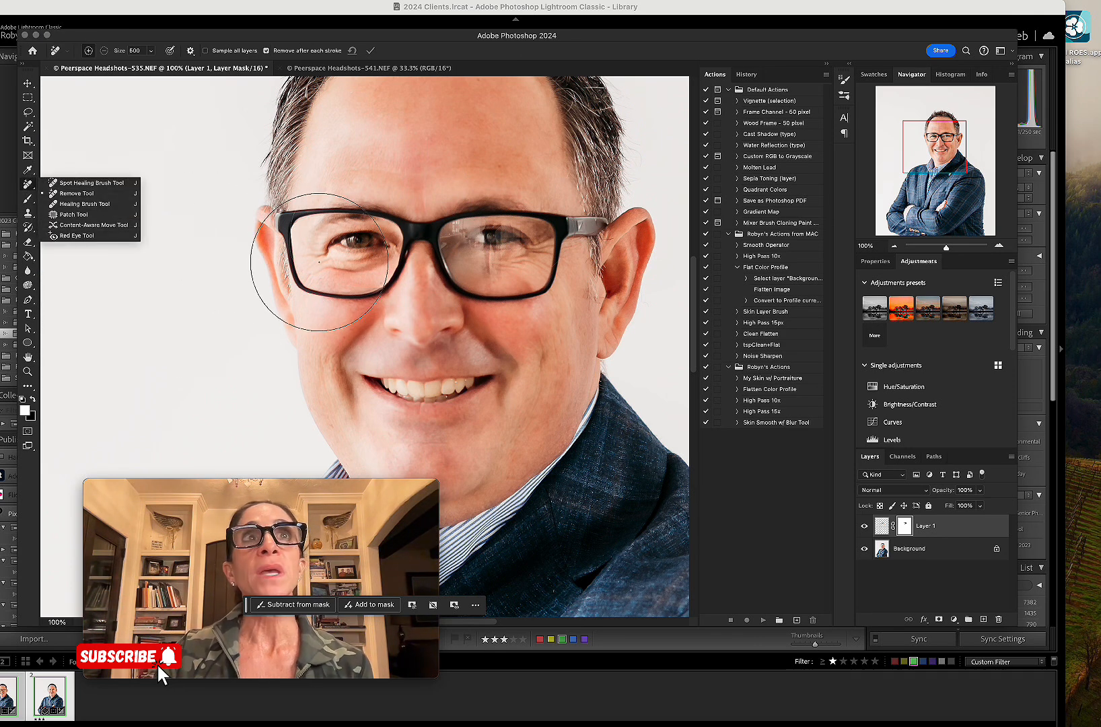
left_click(75, 193)
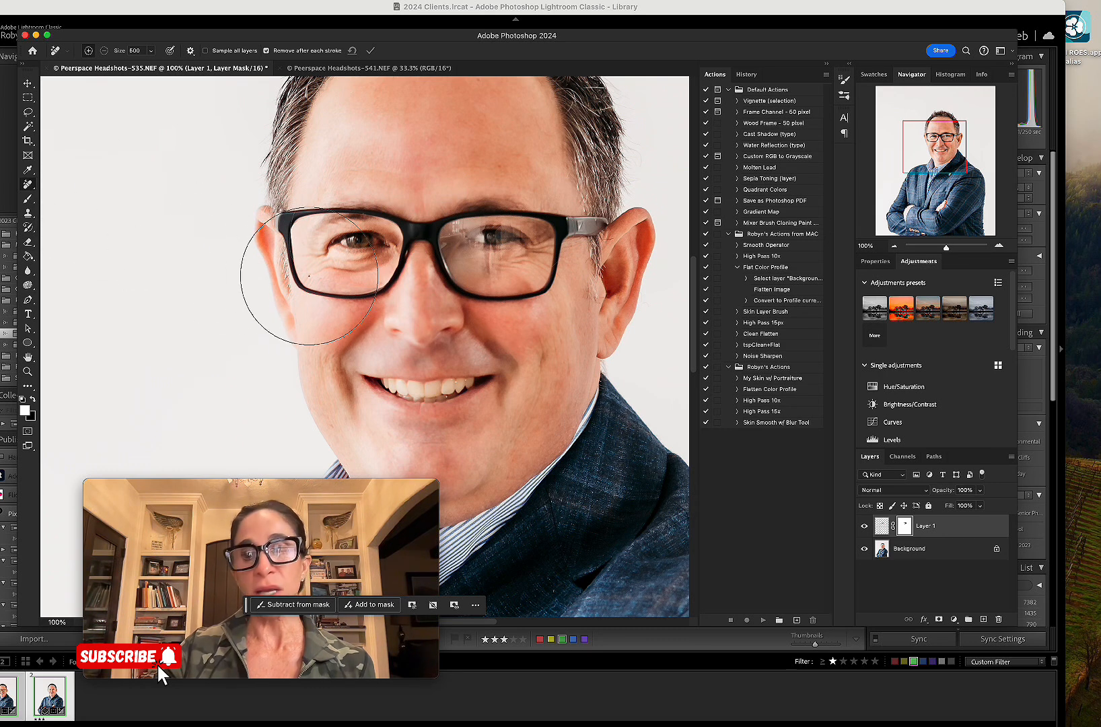
key("bracketleft")
key("bracketleft")
key("bracketleft")
key("bracketleft")
key("bracketleft")
key("bracketleft")
key("bracketleft")
key("bracketleft")
key("bracketleft")
key("bracketleft")
key("bracketleft")
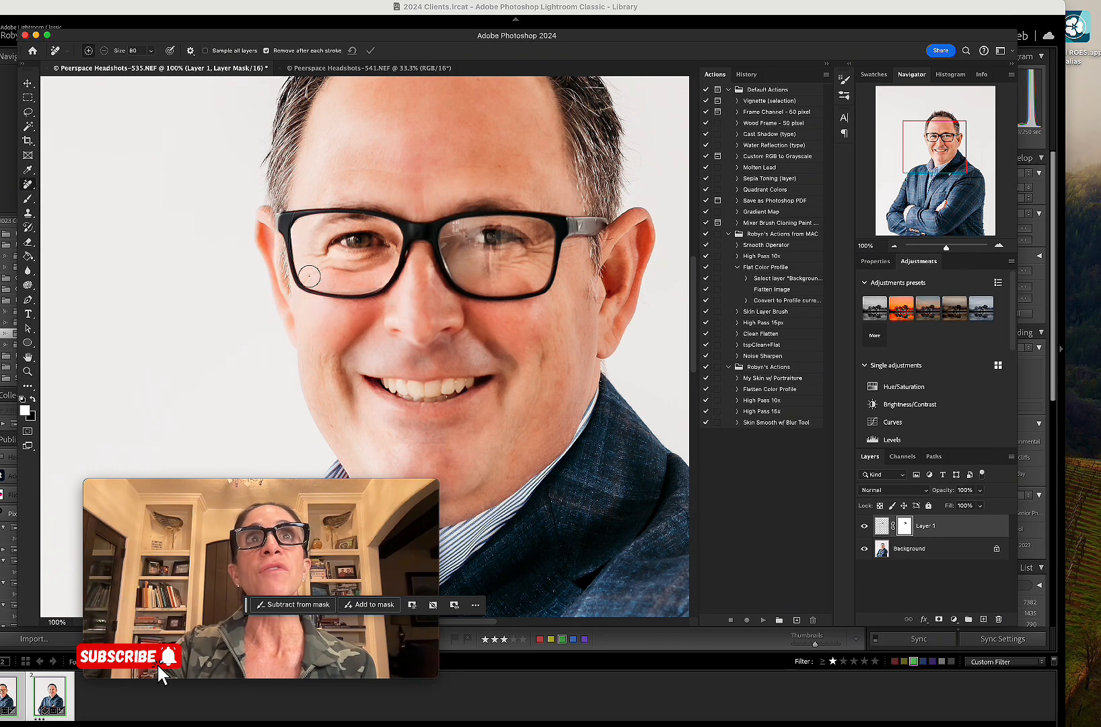
key("bracketleft")
key("bracketleft")
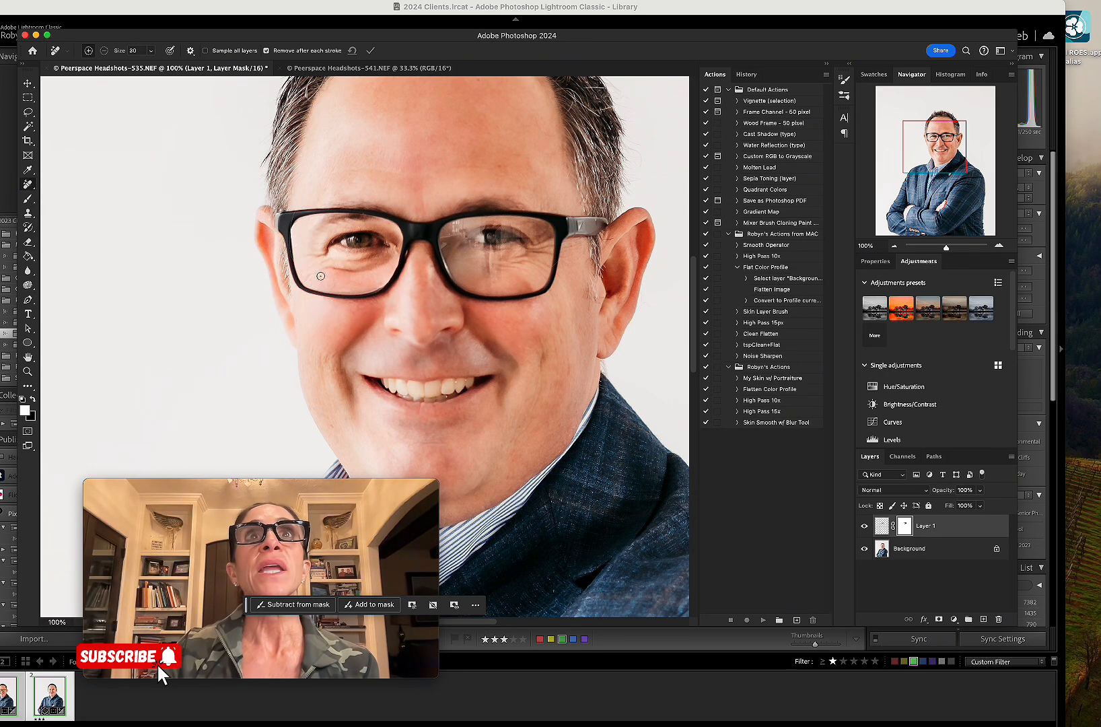
left_click(378, 282)
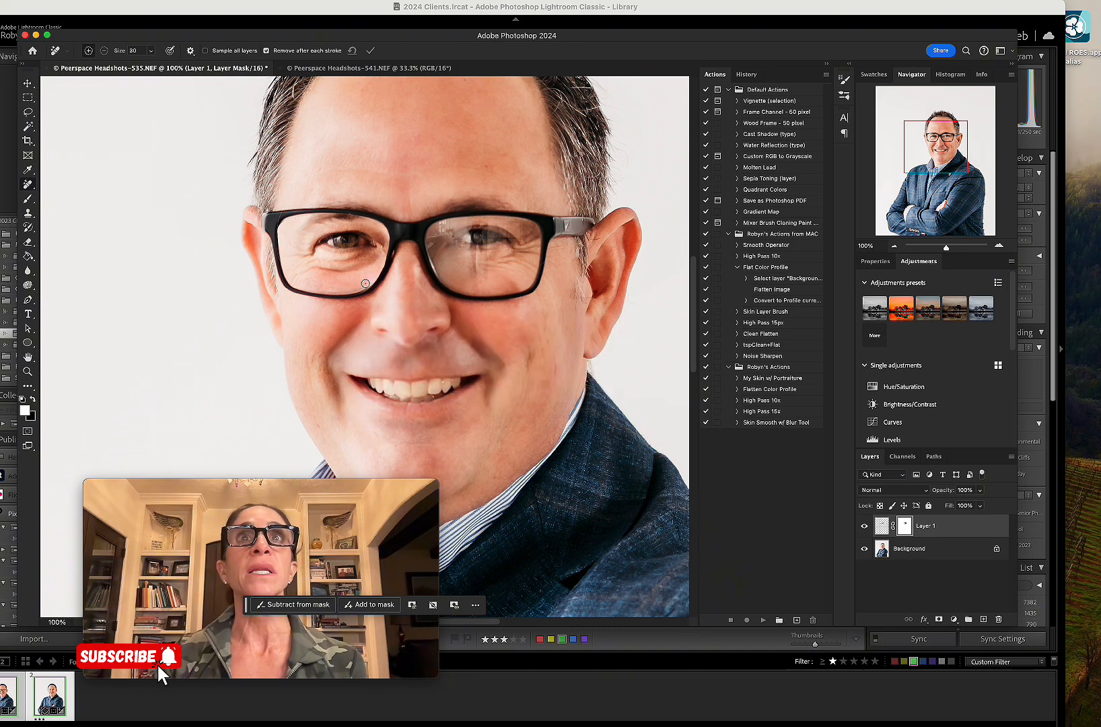
left_click_drag(364, 284, 324, 288)
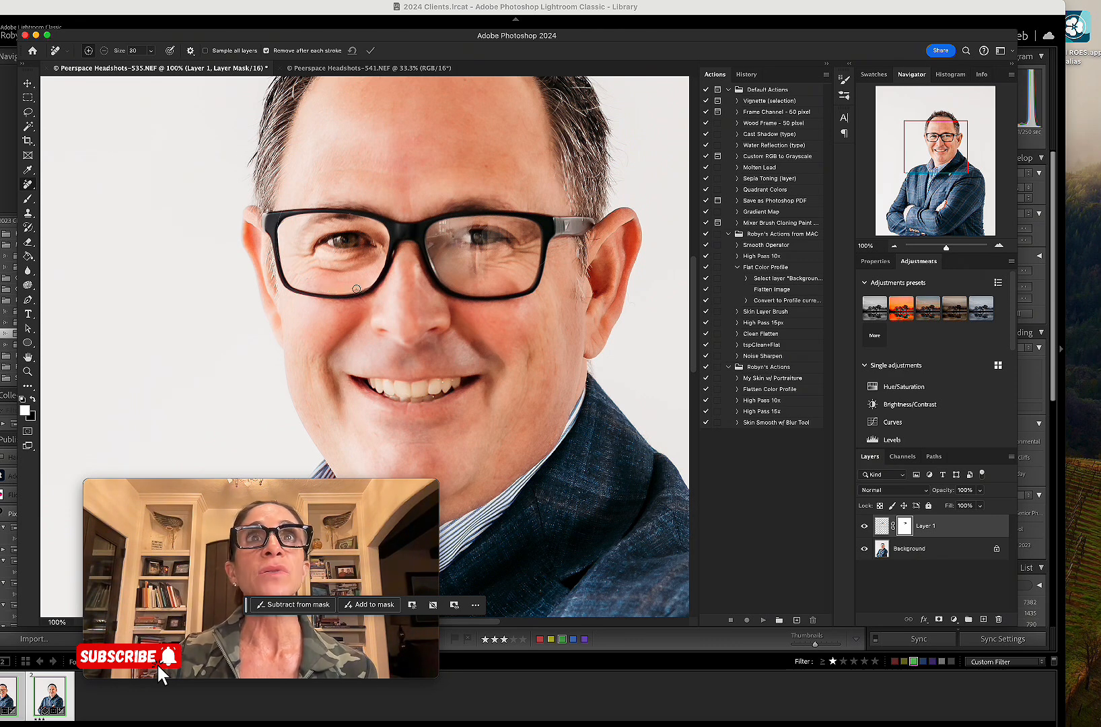
left_click(356, 290)
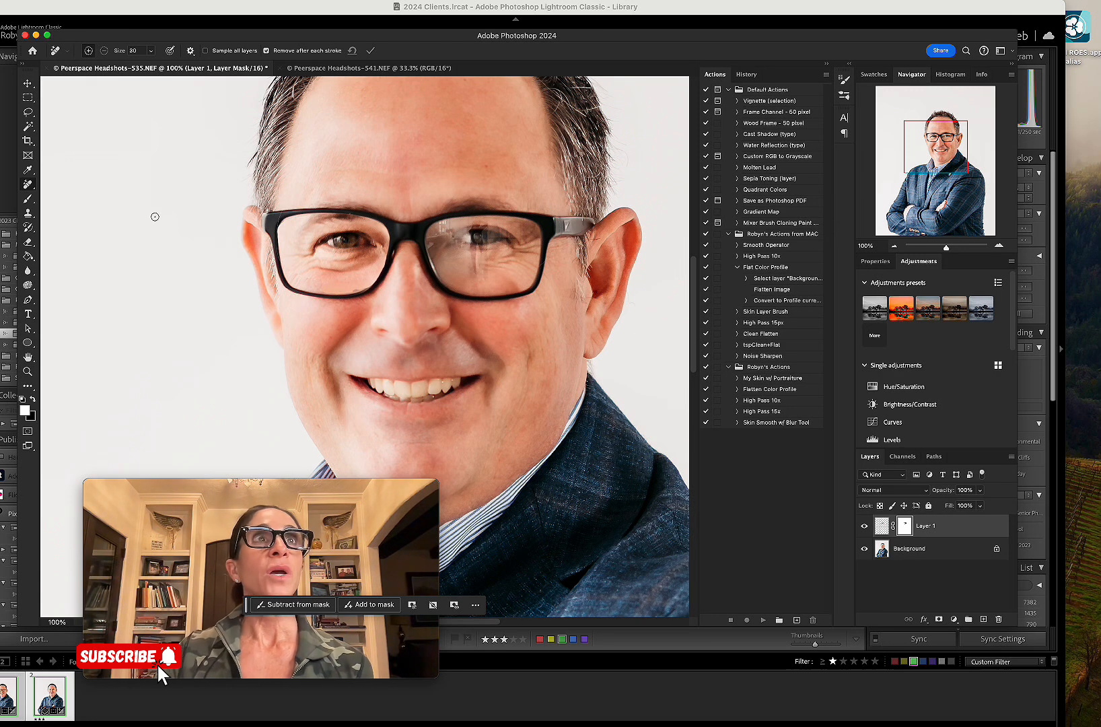
Step: Paint white on the mask over the right lens with the Brush at 160 px, and fill its outer areas at 70 px
left_click(29, 200)
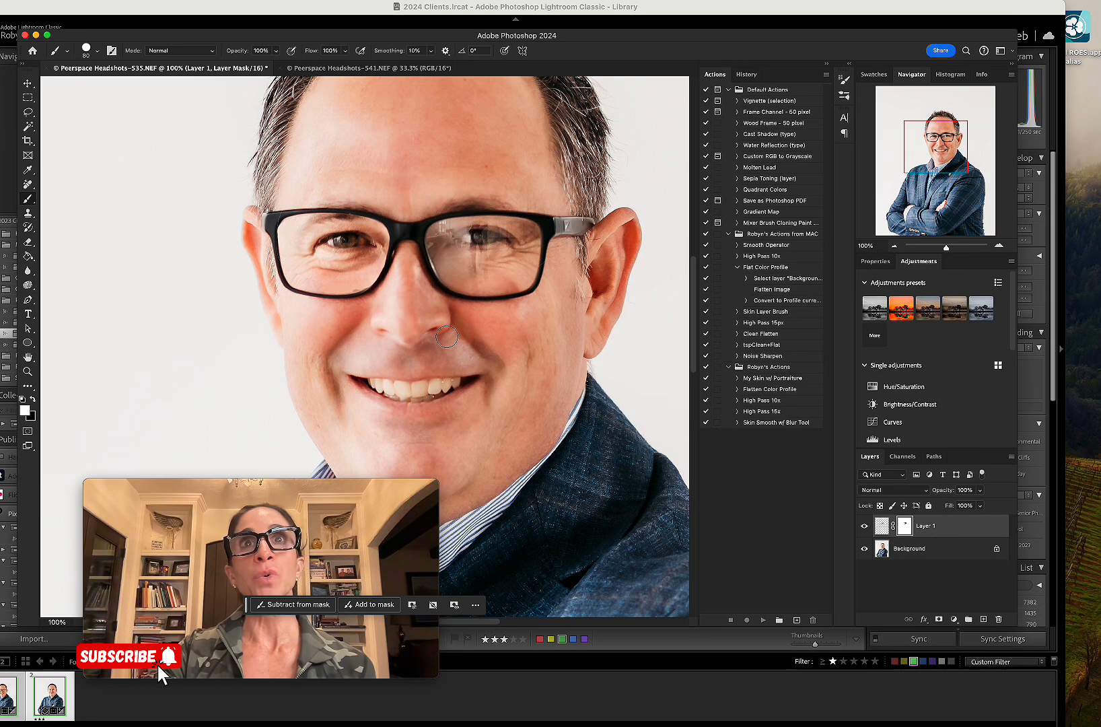
key("bracketright")
key("bracketright")
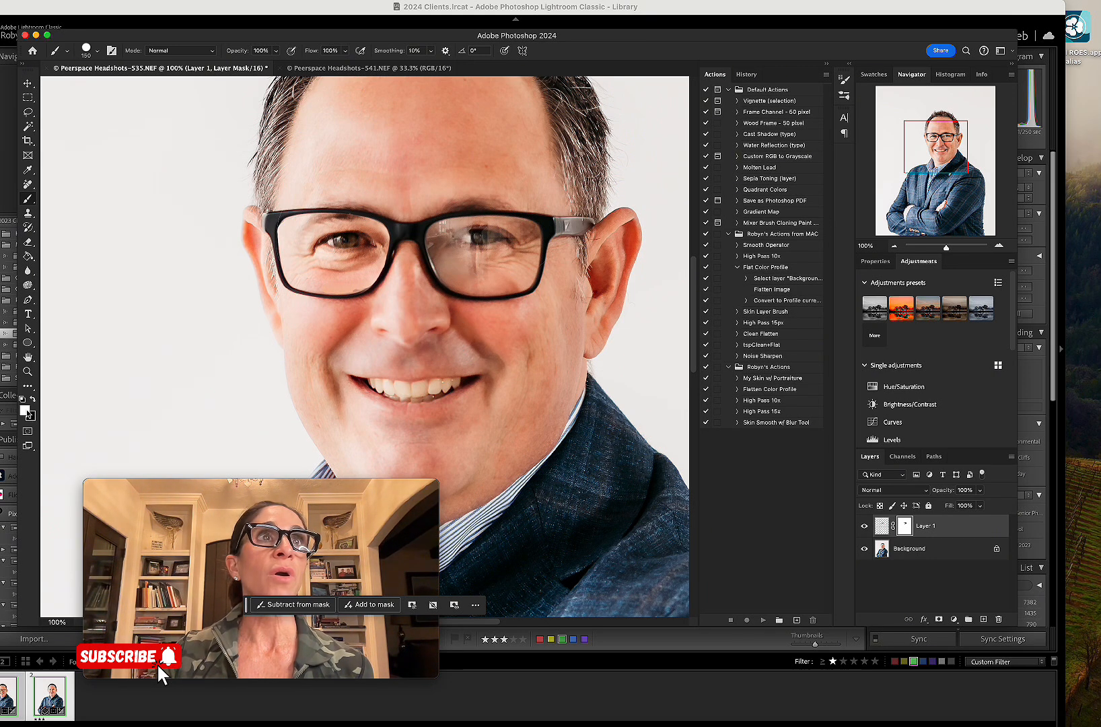
mouse_move(496, 266)
left_mouse_down()
mouse_move(474, 252)
mouse_move(494, 258)
mouse_move(485, 242)
mouse_move(457, 244)
mouse_move(453, 253)
mouse_move(482, 268)
left_mouse_up()
key("bracketleft")
key("bracketleft")
key("bracketleft")
key("bracketleft")
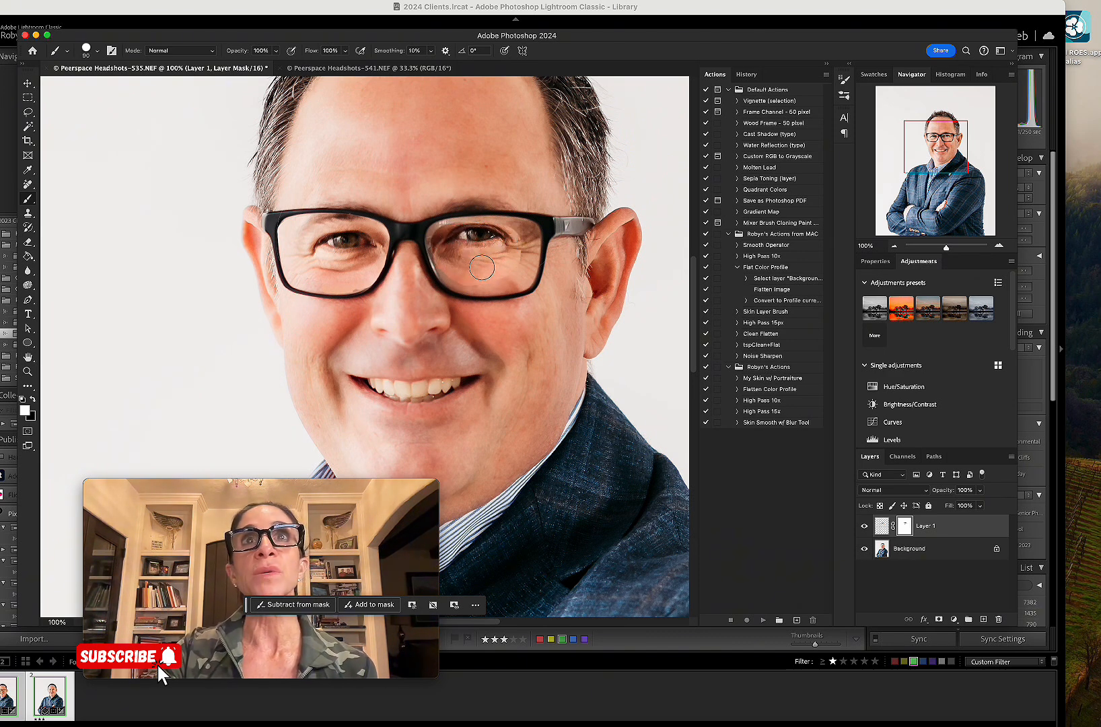
key("bracketleft")
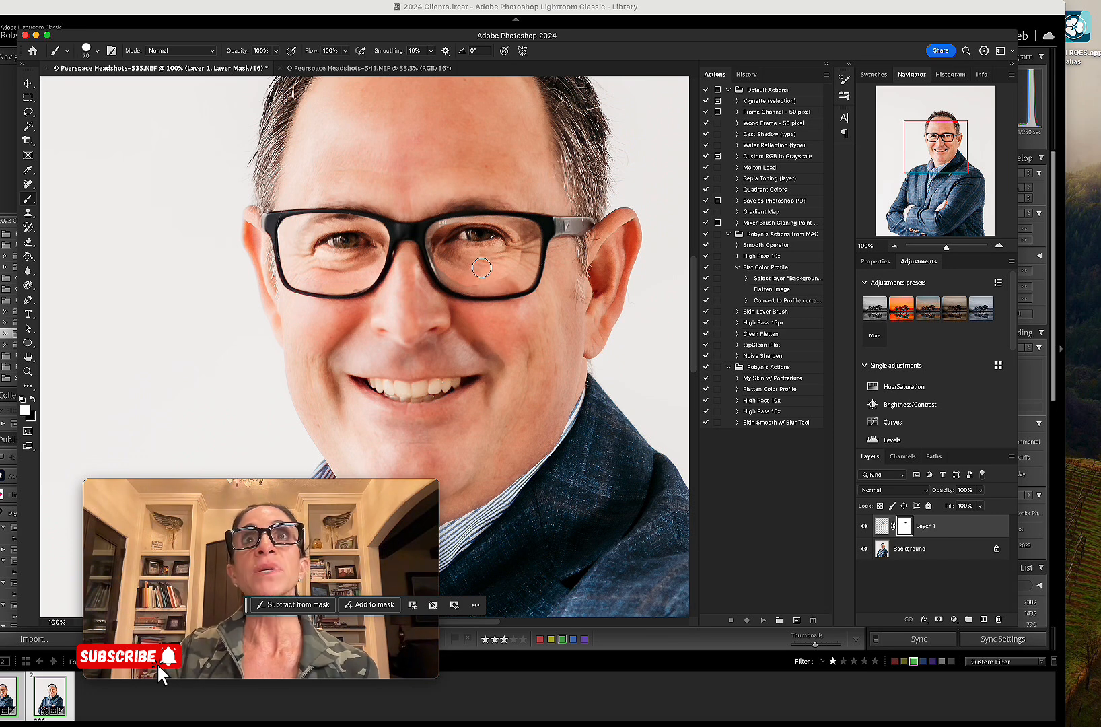
mouse_move(498, 276)
left_mouse_down()
mouse_move(524, 245)
mouse_move(524, 264)
mouse_move(529, 235)
mouse_move(496, 229)
mouse_move(521, 227)
mouse_move(435, 234)
mouse_move(441, 265)
mouse_move(475, 286)
mouse_move(518, 278)
mouse_move(531, 235)
left_mouse_up()
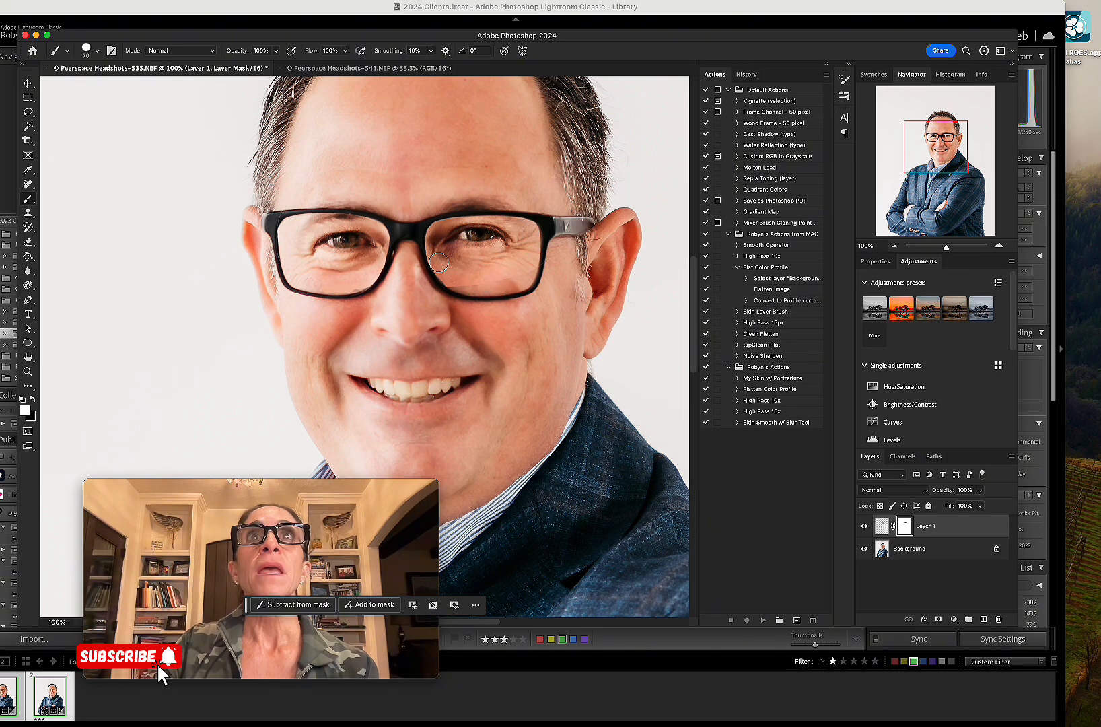
Step: Refine the mask around the right lens's lower rim with a 40 px brush, alternating black and white
left_click(33, 400)
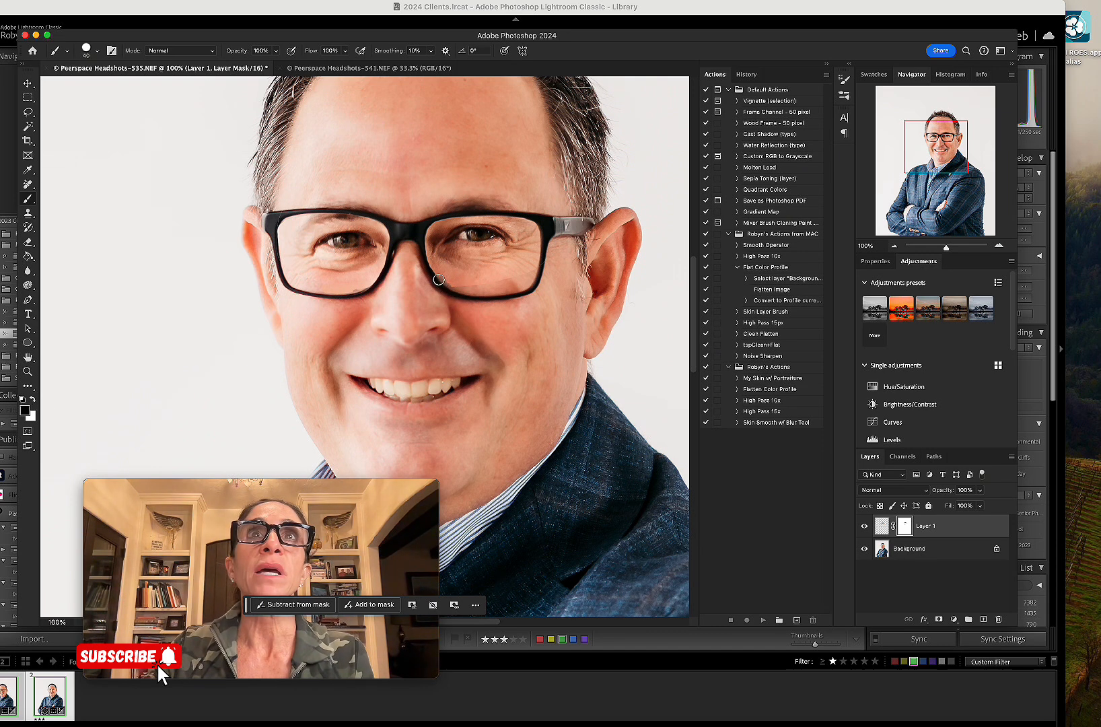
left_click(33, 400)
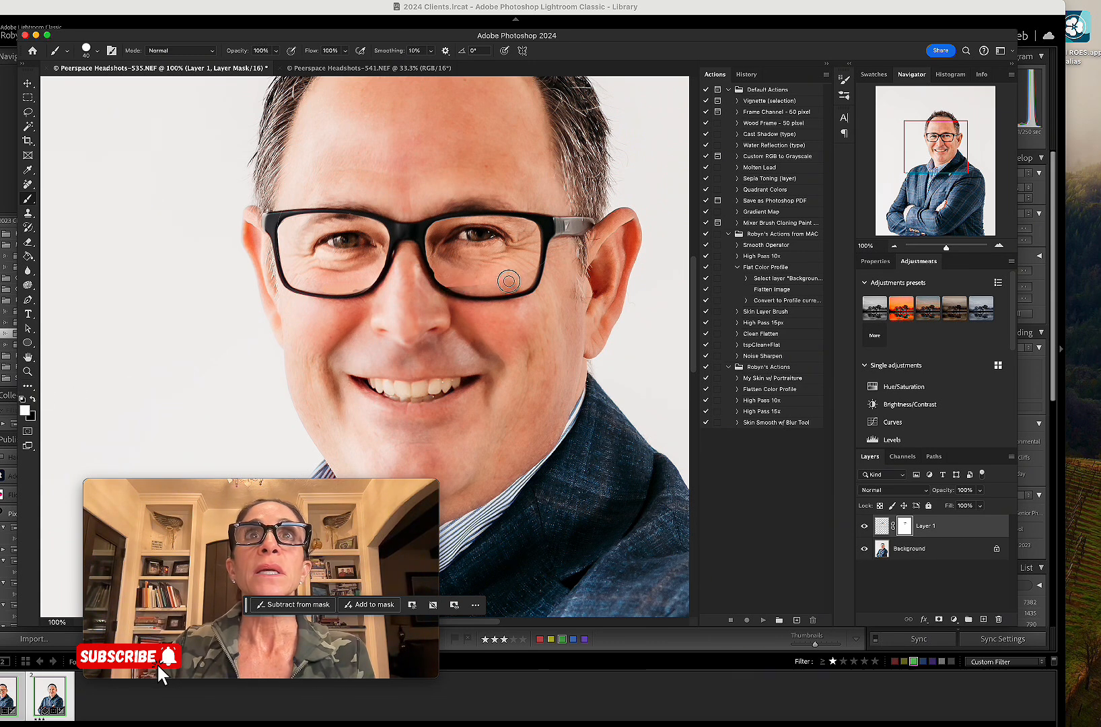
left_click(32, 400)
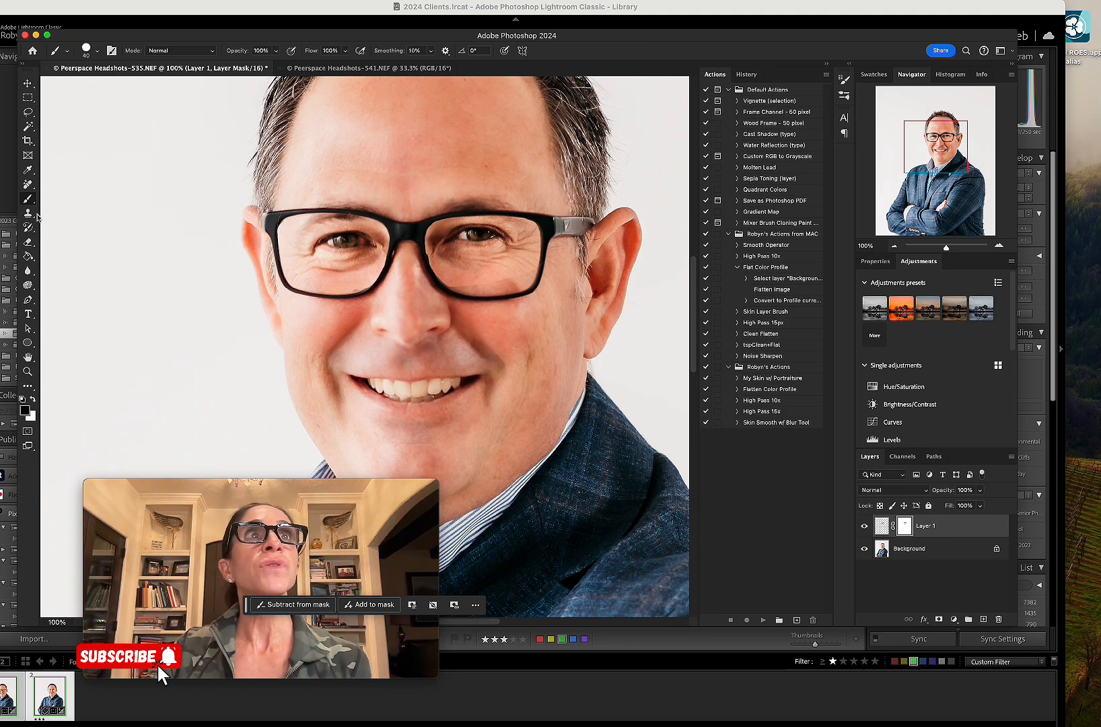
Step: Clean up the remaining marks along the lower and outer edges of the right lens using the Remove Tool, enlarging it to size 40
left_click(28, 183)
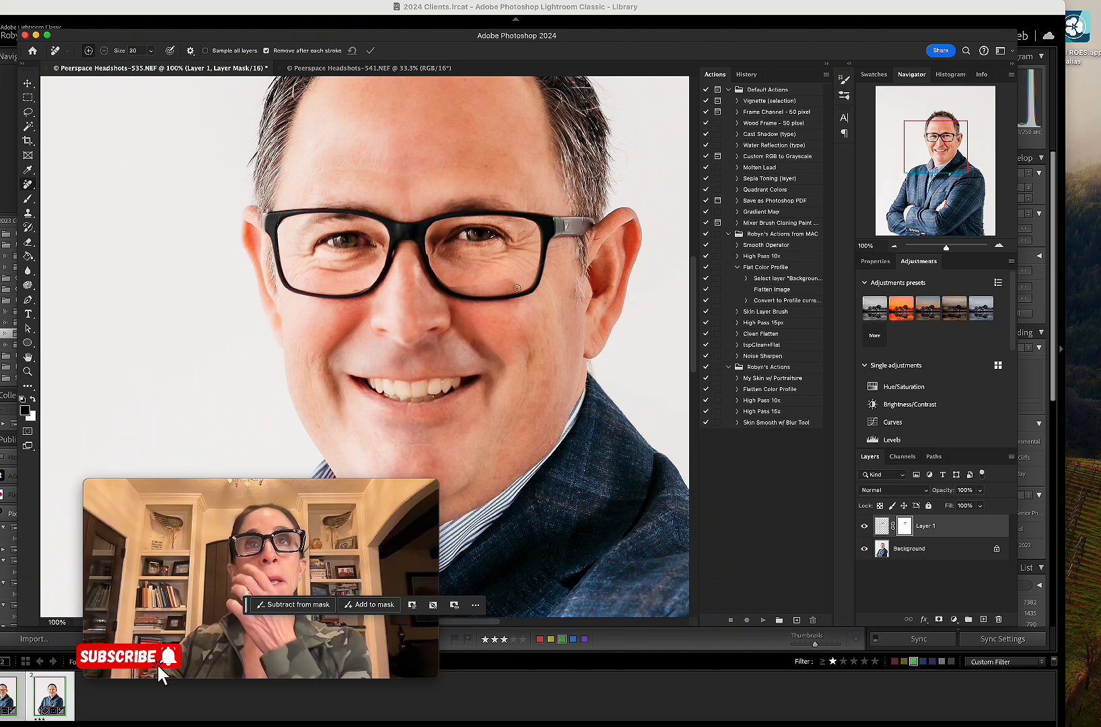
mouse_move(528, 276)
left_mouse_down()
mouse_move(541, 262)
mouse_move(531, 288)
mouse_move(526, 264)
left_mouse_up()
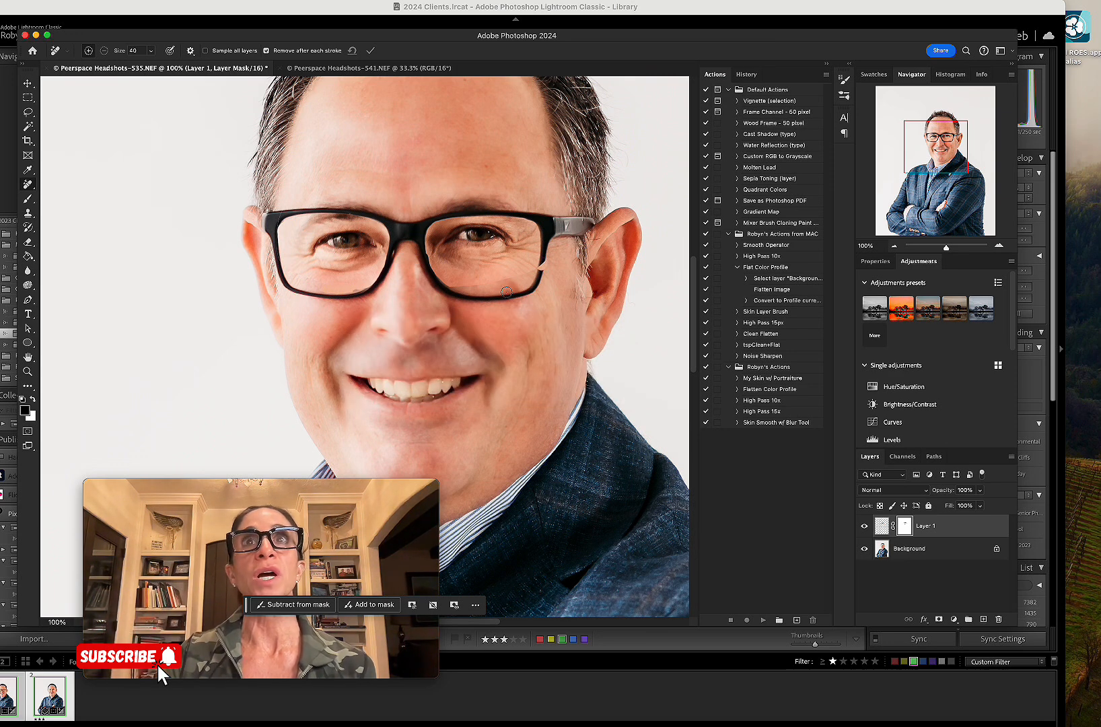
mouse_move(535, 268)
left_mouse_down()
mouse_move(453, 283)
mouse_move(469, 288)
left_mouse_up()
left_click_drag(504, 287, 528, 276)
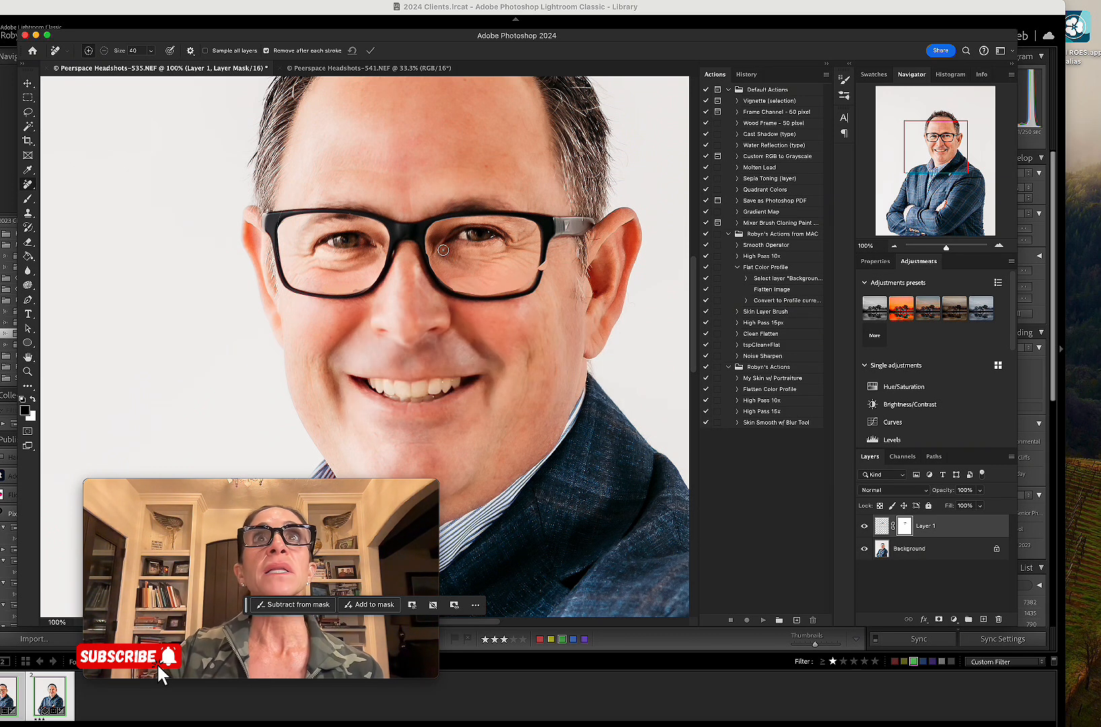
Step: Toggle the visibility of Layer 1 several times to compare the lenses before and after the eye swap
left_click(864, 529)
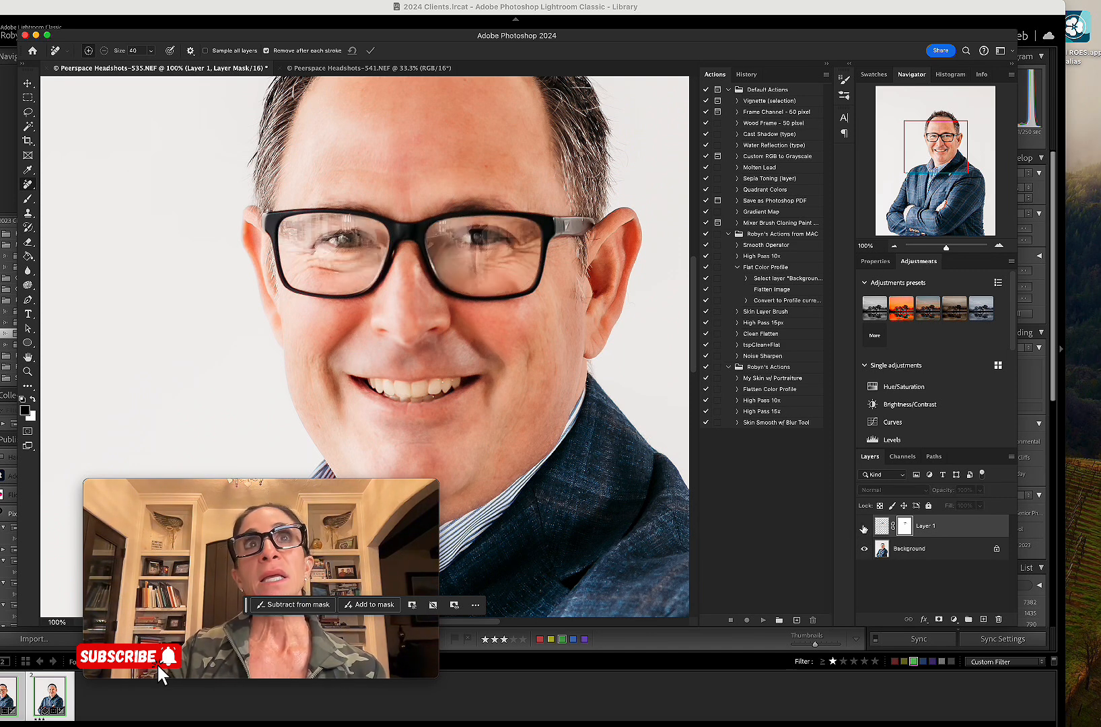
left_click(865, 529)
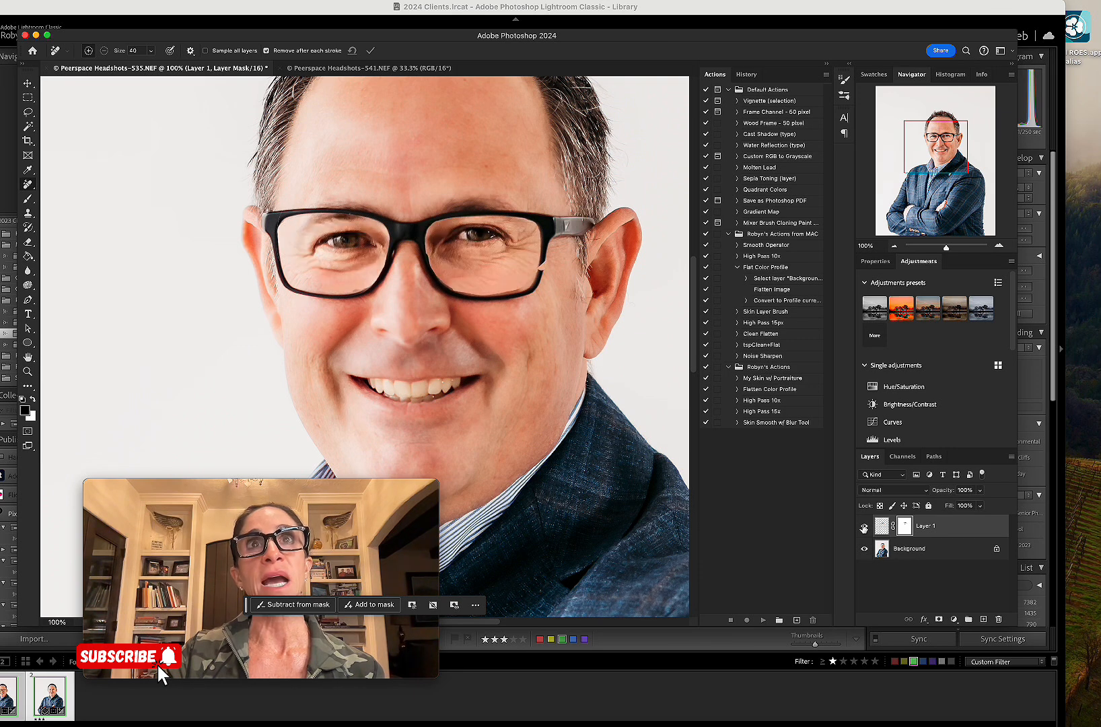
left_click(864, 529)
left_click(864, 529)
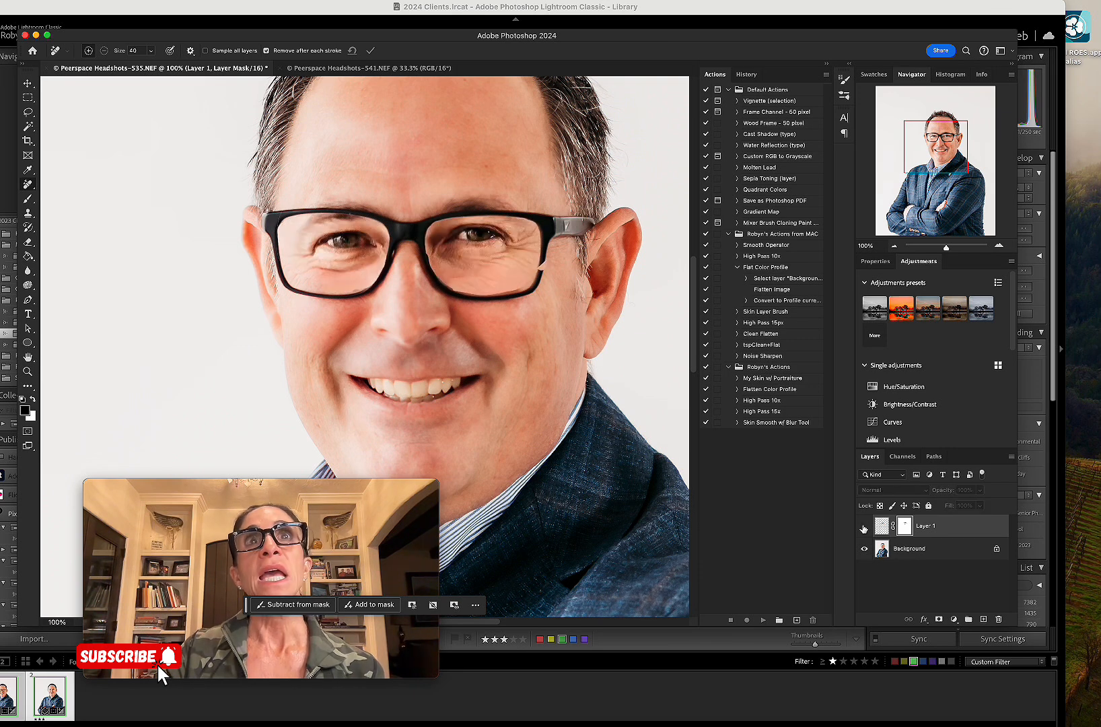
left_click(865, 529)
left_click(864, 529)
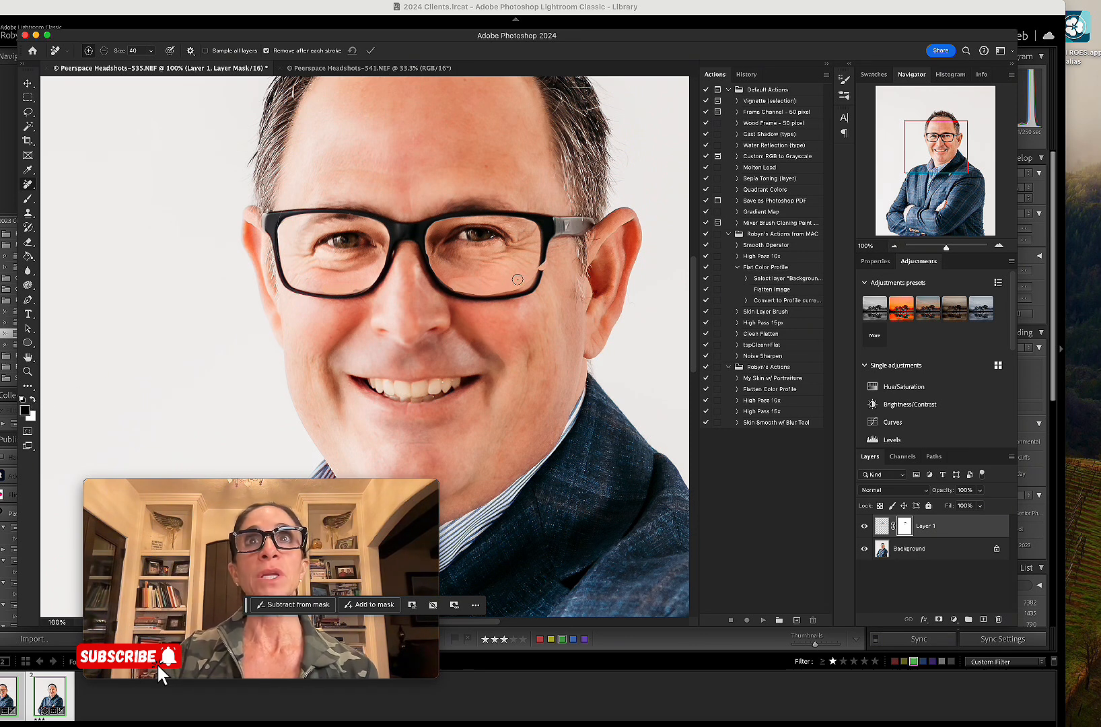
Step: Repair the gap in the right lens's outer rim with the Clone Stamp at 100 px, sampling the intact frame just above it
left_click_drag(544, 265, 546, 267)
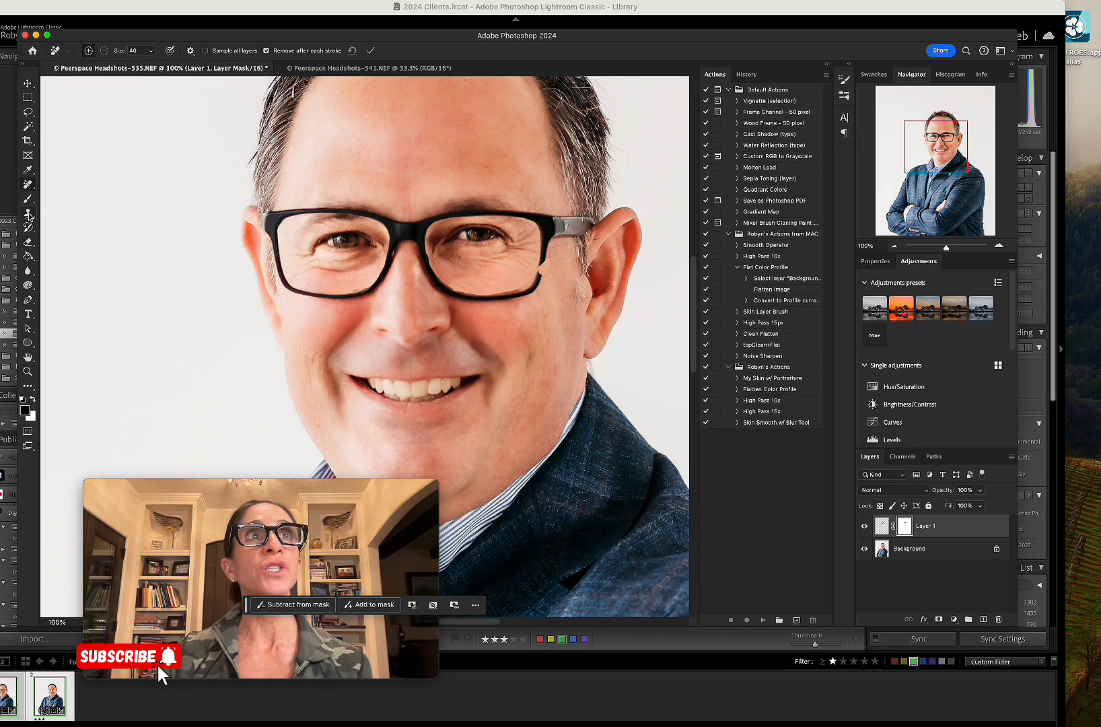
left_click(28, 214)
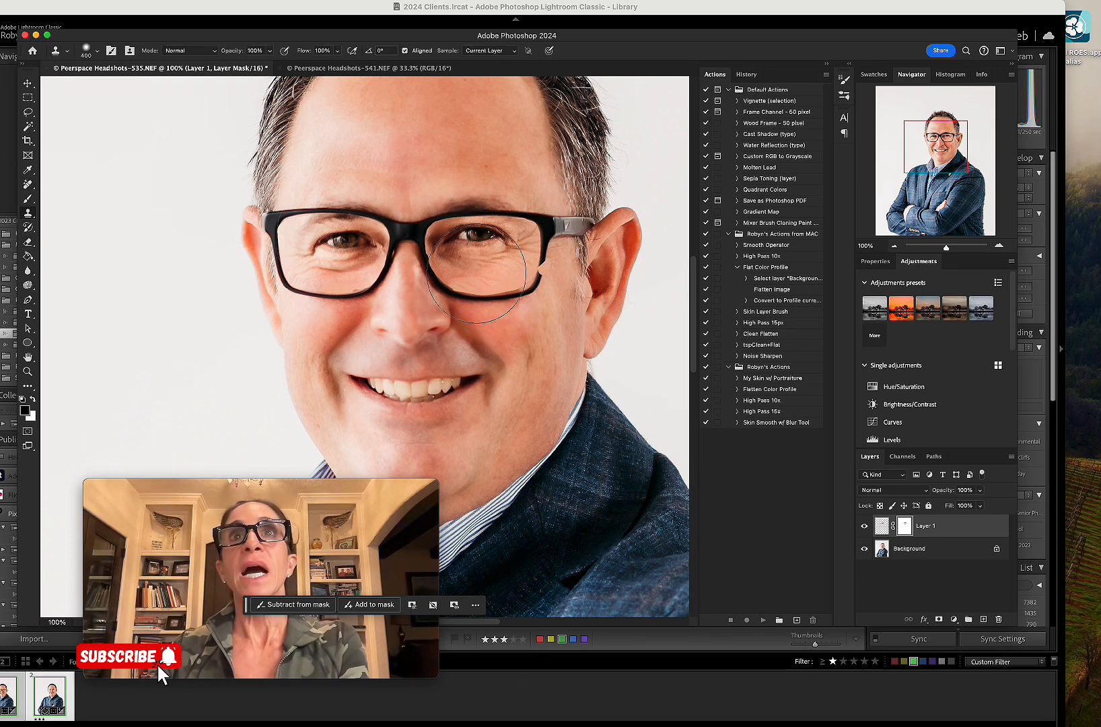
key("bracketleft")
key("bracketleft")
key("bracketleft")
key("bracketleft")
key("bracketleft")
key("bracketleft")
key("bracketleft")
key("bracketleft")
key("bracketleft")
key("bracketleft")
key("bracketleft")
key("bracketleft")
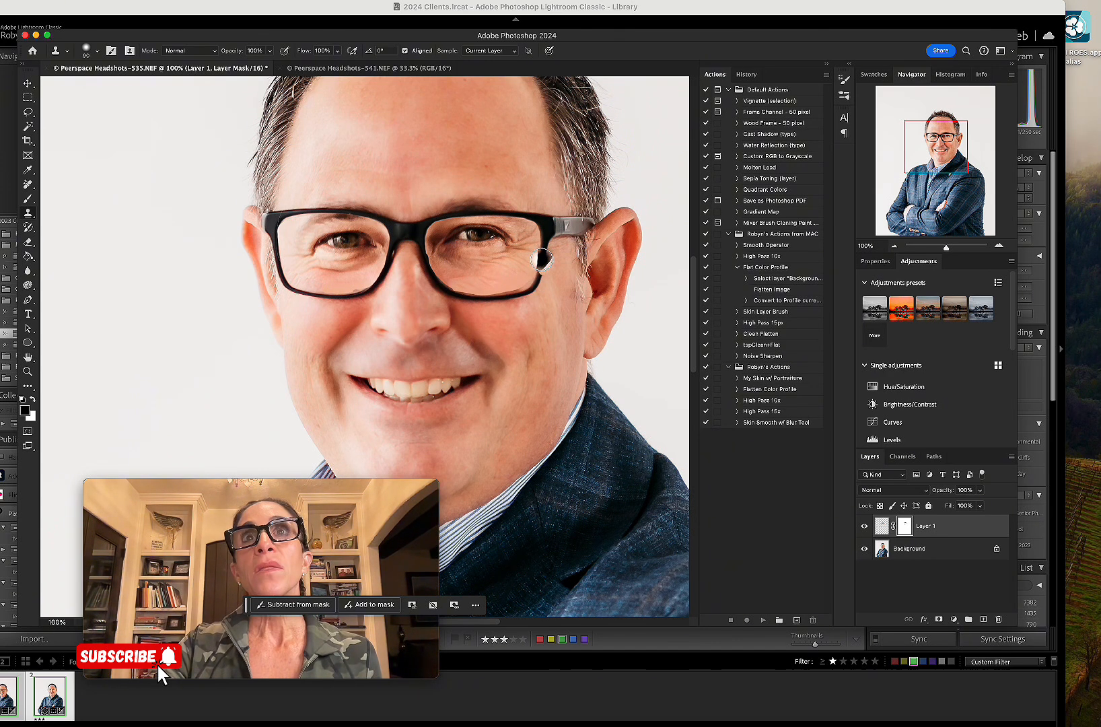
key("bracketright")
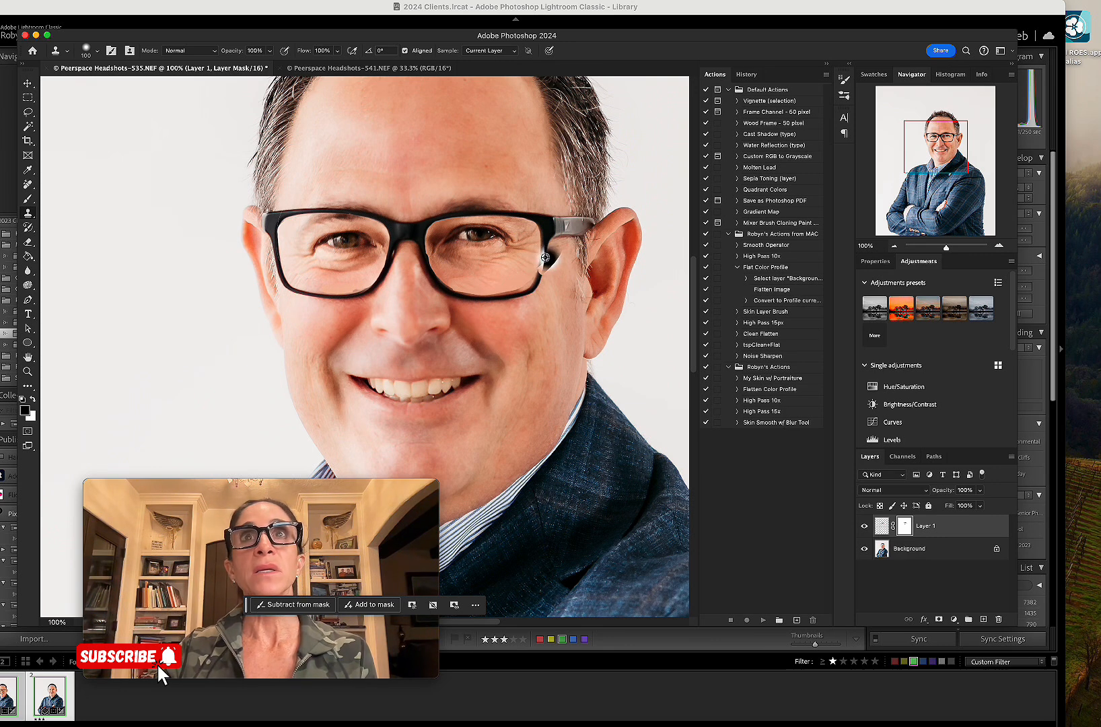
left_click(544, 251, "alt")
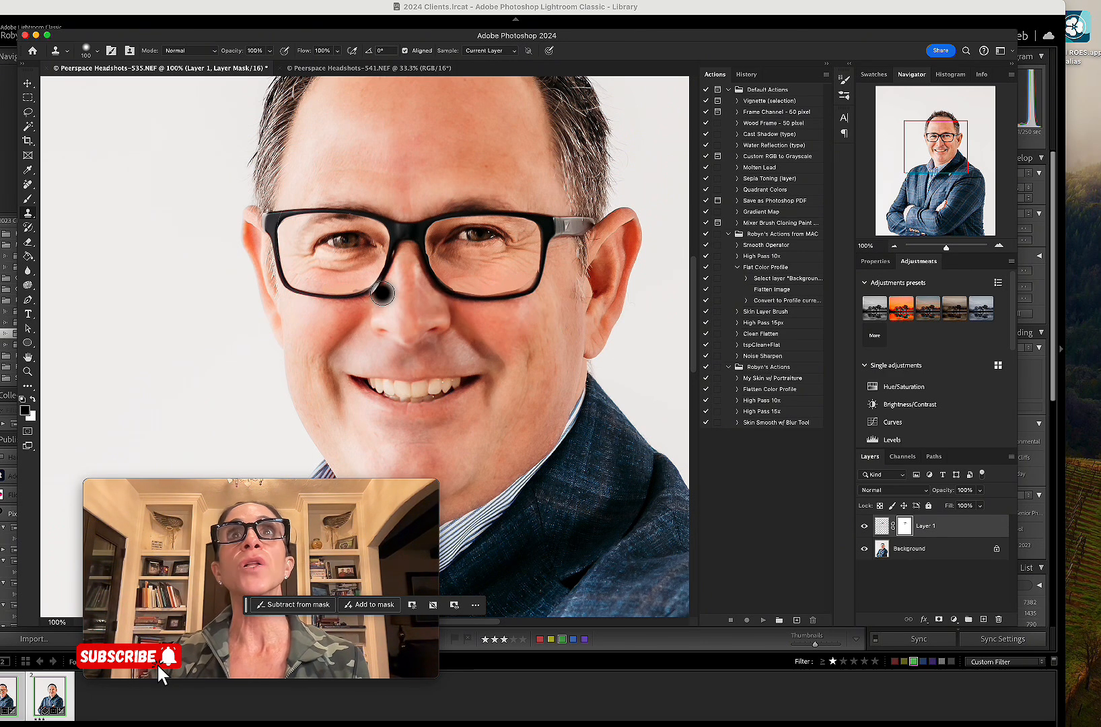
Step: Toggle Layer 1's visibility at 50% zoom to compare the whole portrait before and after the glare removal
left_click(28, 199)
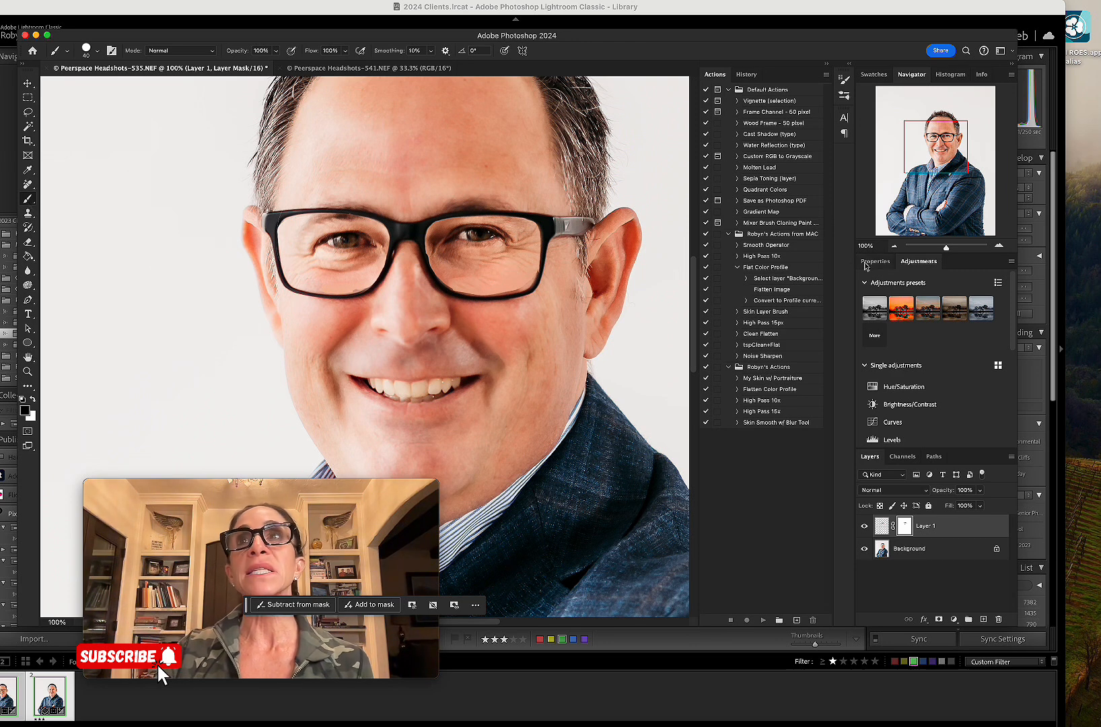
left_click(893, 246)
left_click(893, 247)
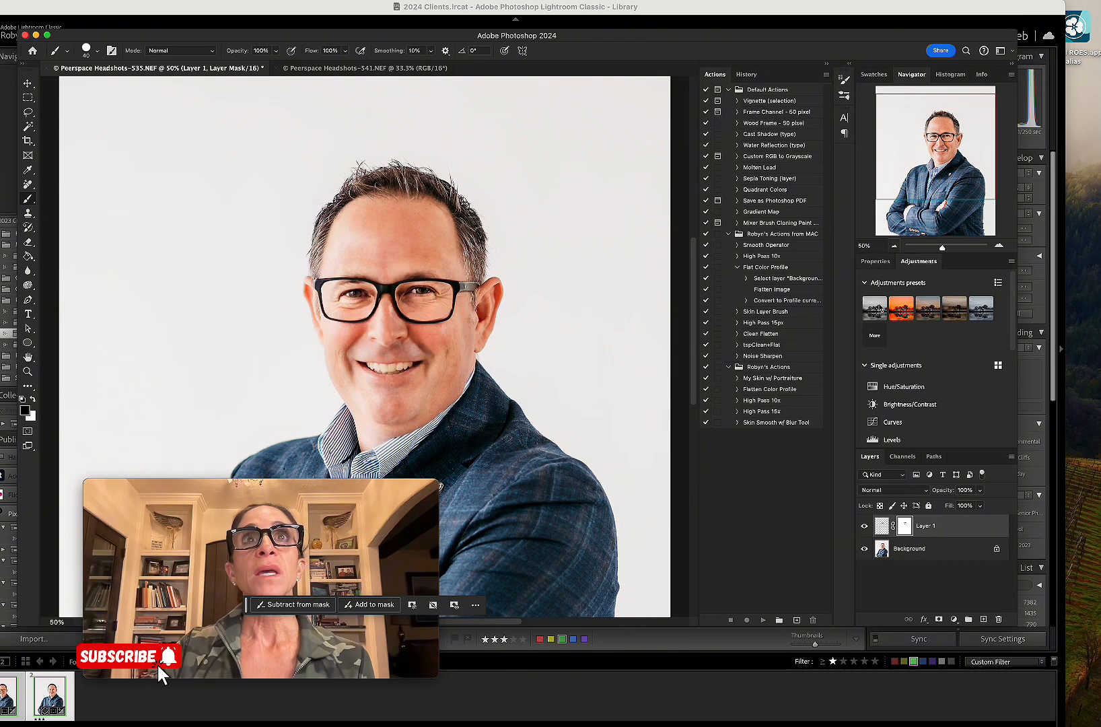
left_click(863, 527)
left_click(863, 527)
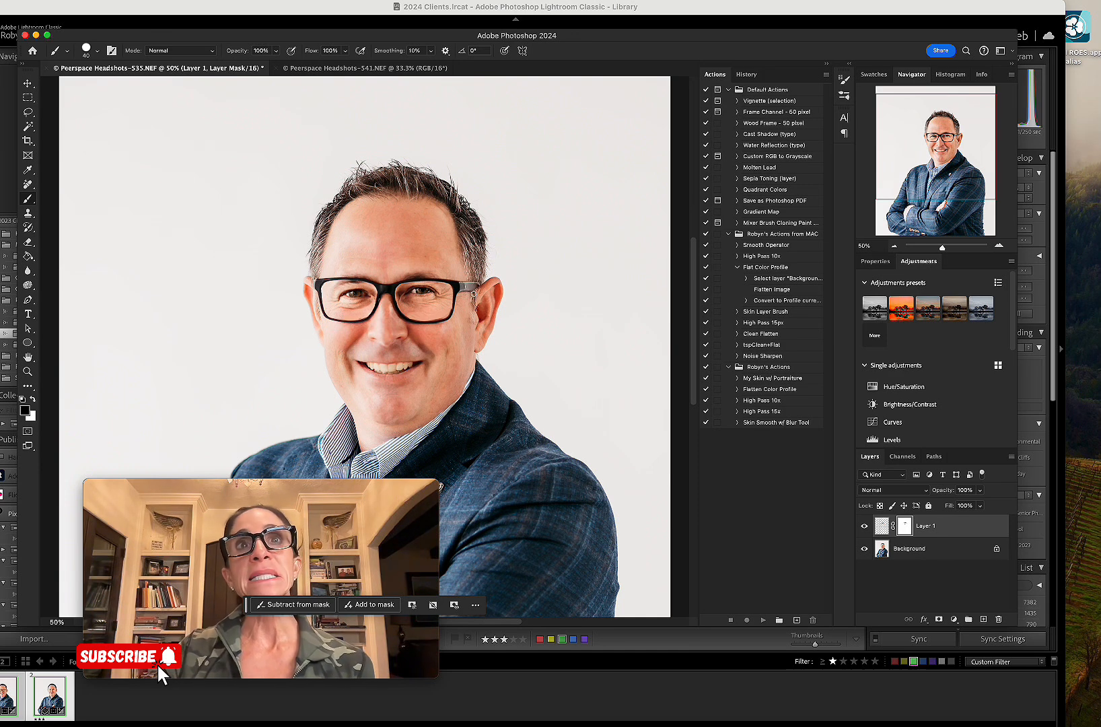
Step: Run the Flat Color Profile action on the portrait with glasses and save the flattened document
left_click(745, 269)
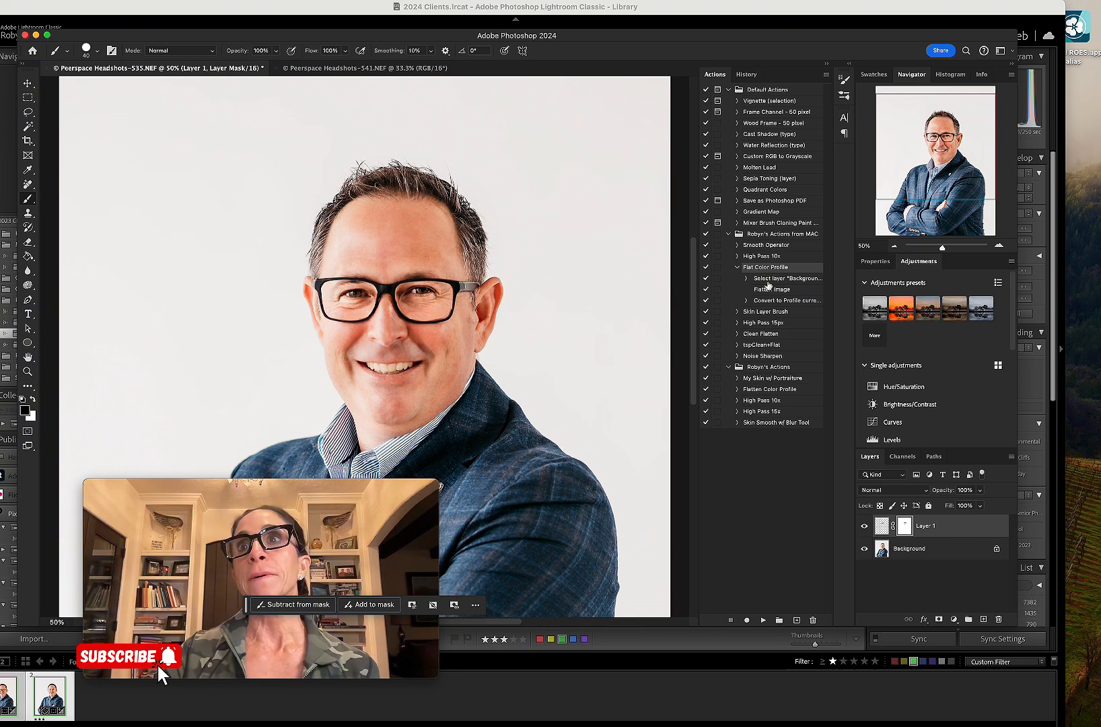
left_click(764, 619)
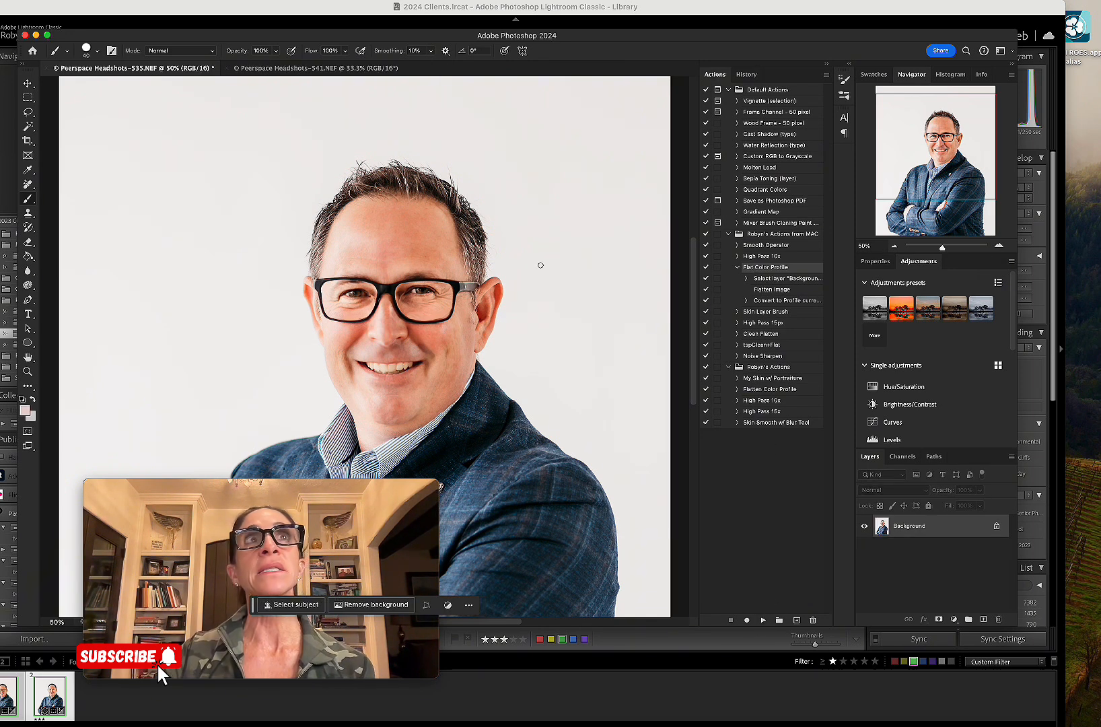
left_click(2, 1)
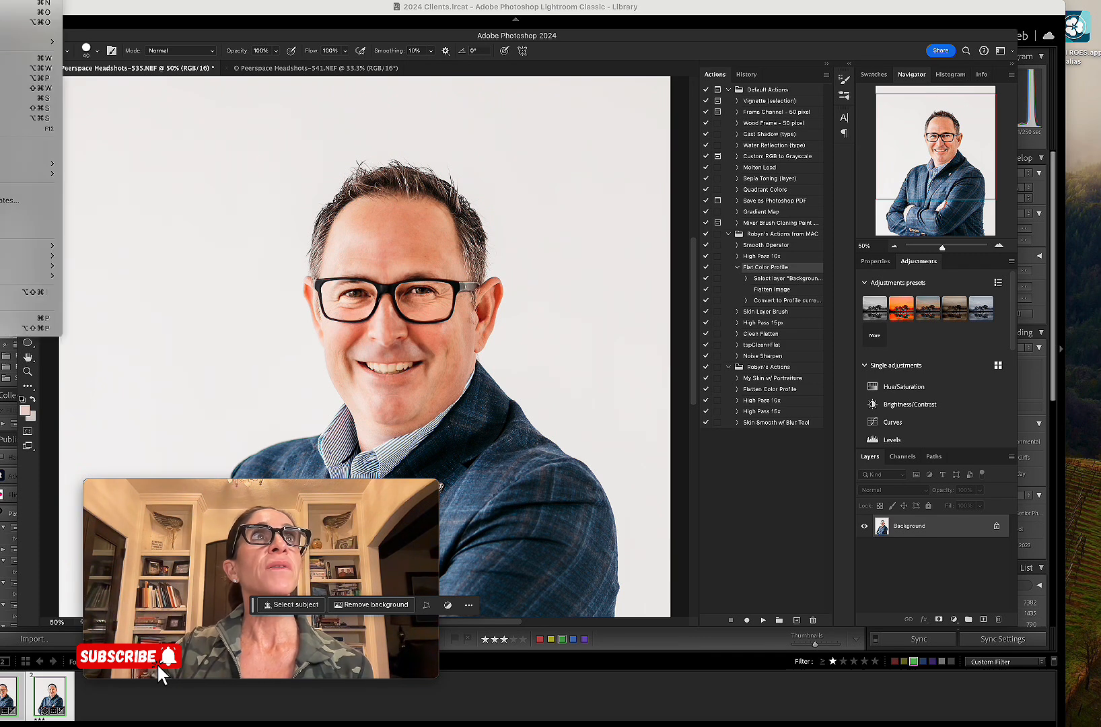
left_click(27, 97)
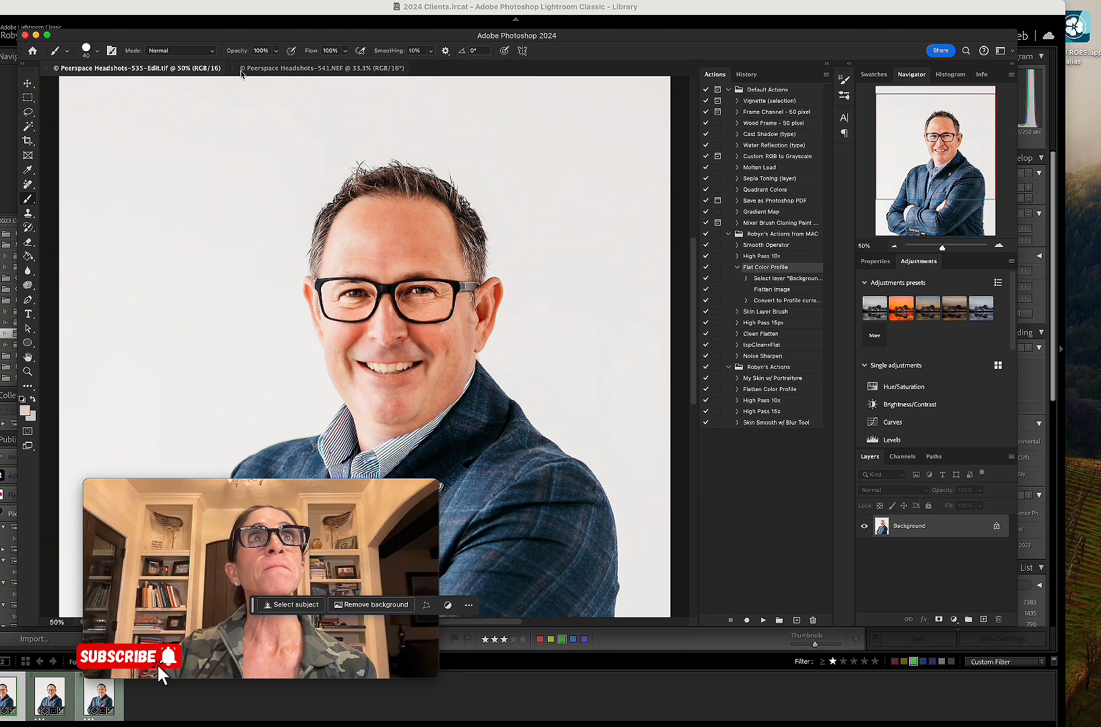
Step: Close the saved portrait and Peerspace Headshots-541.NEF, discarding the changes to the latter
left_click(49, 68)
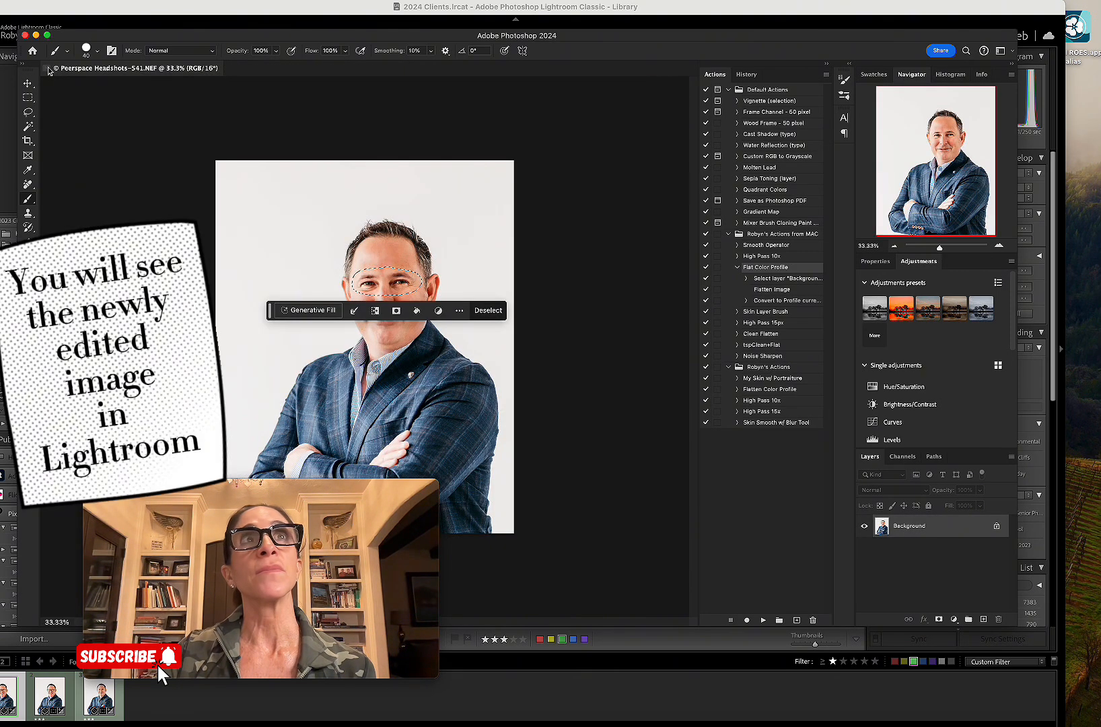
left_click(47, 68)
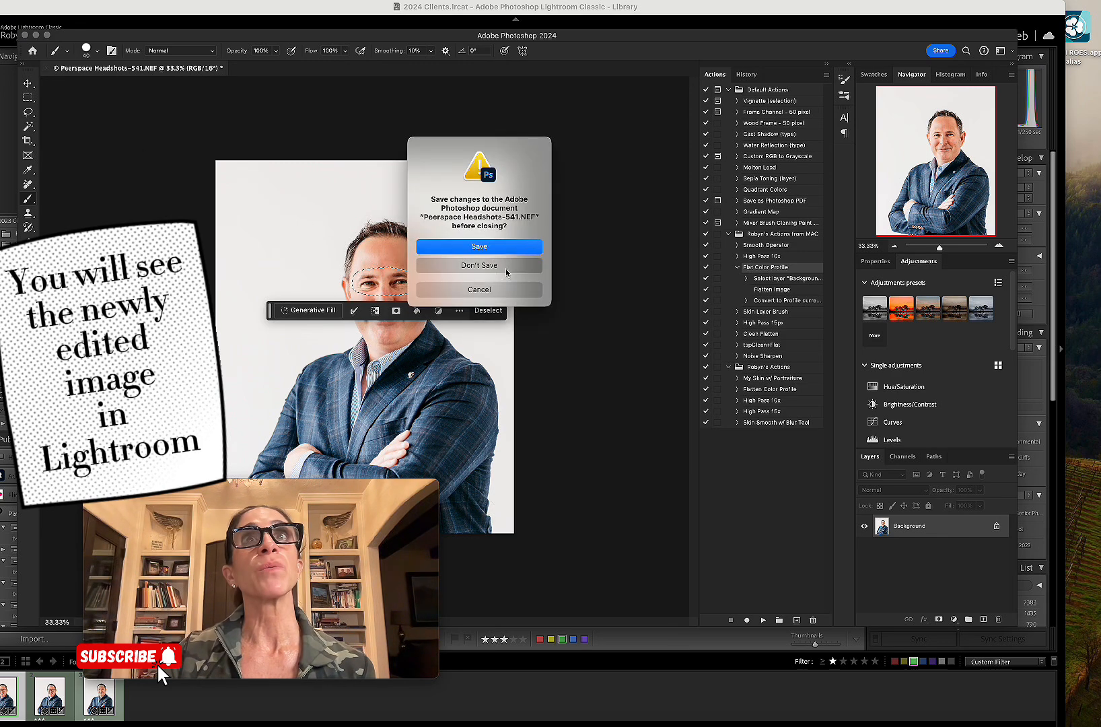
left_click(506, 269)
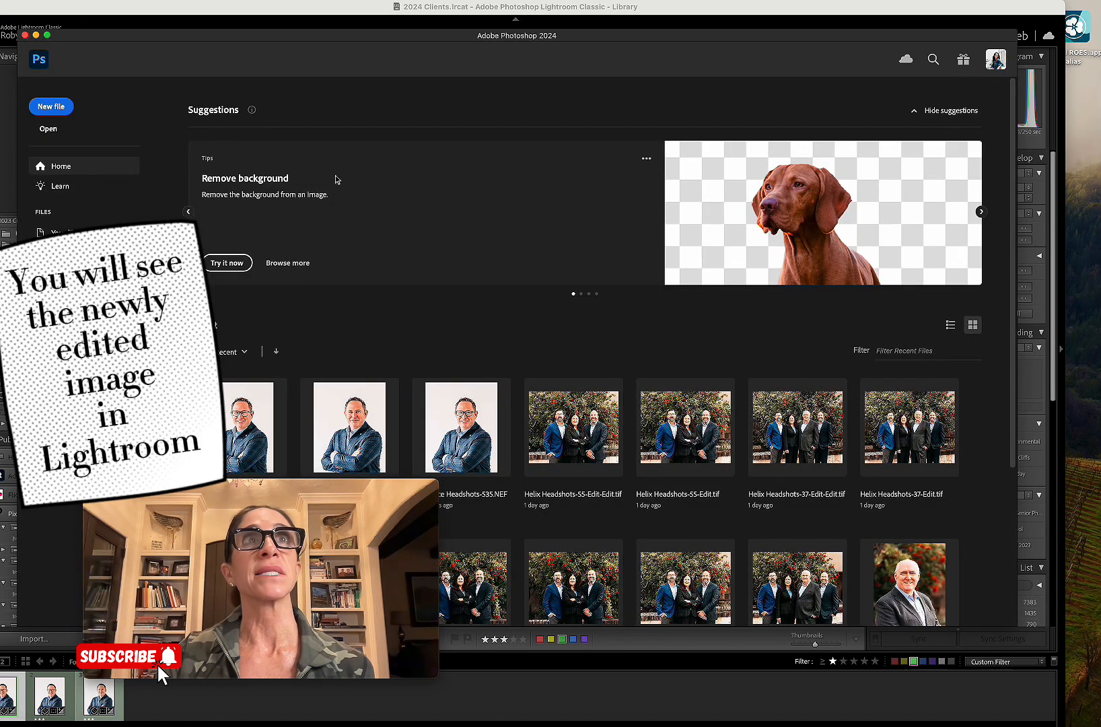
Step: Minimize Photoshop to return to Lightroom Classic and open Peerspace Headshots-535-Edit.tif in the Develop module
left_click(35, 35)
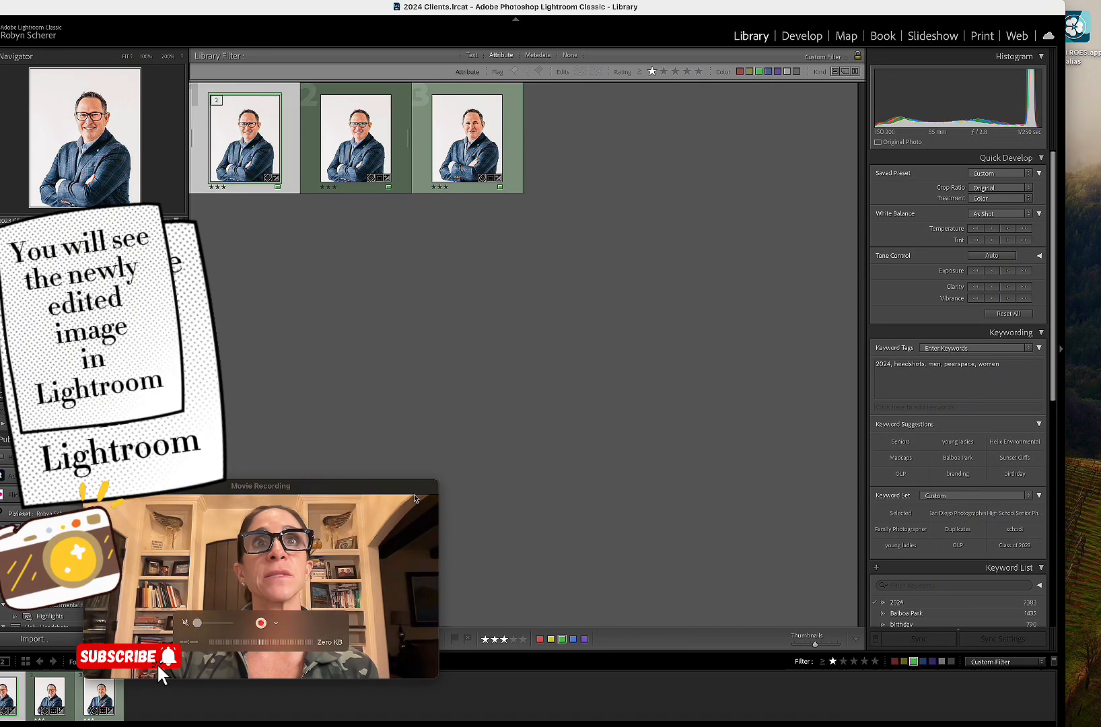
left_click_drag(407, 479, 799, 443)
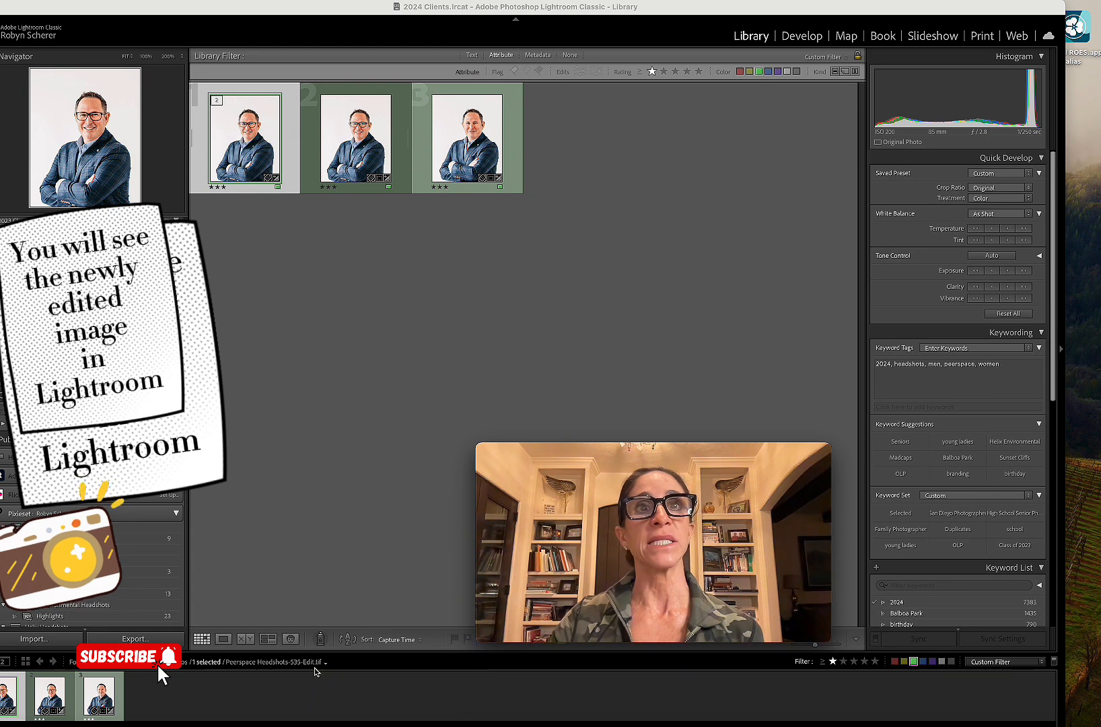
left_click_drag(713, 453, 224, 433)
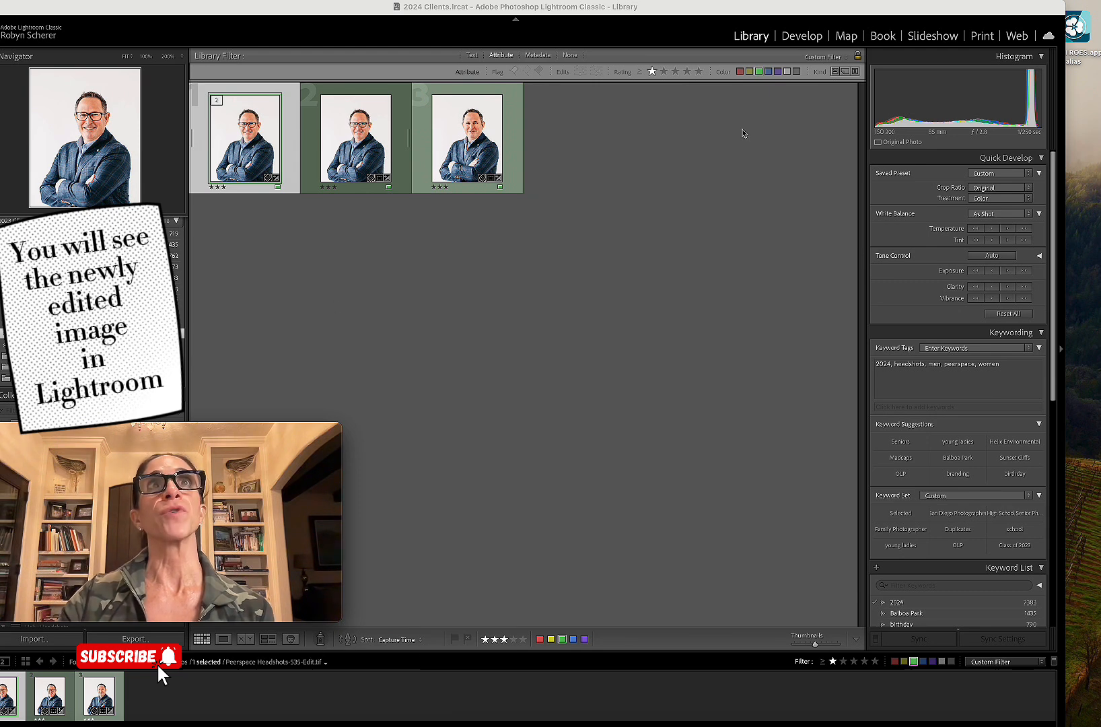
left_click(803, 37)
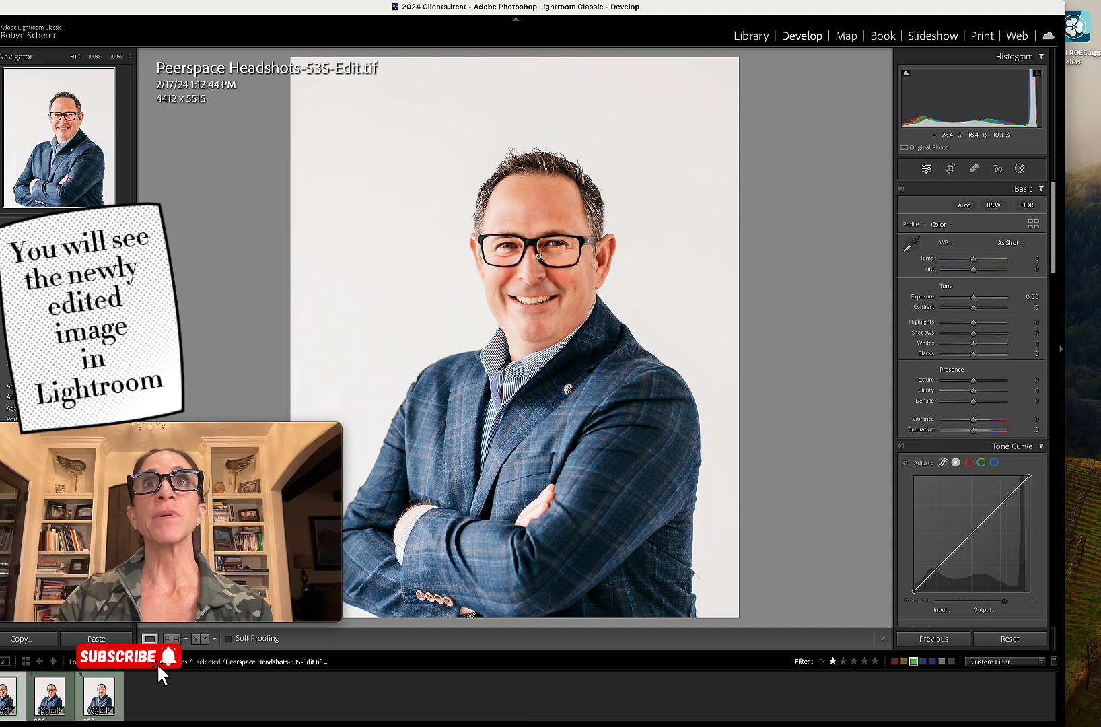
Step: Switch back and forth between Peerspace Headshots-535.NEF and Peerspace Headshots-535-Edit.tif to compare the glasses before and after the retouch
key("Left")
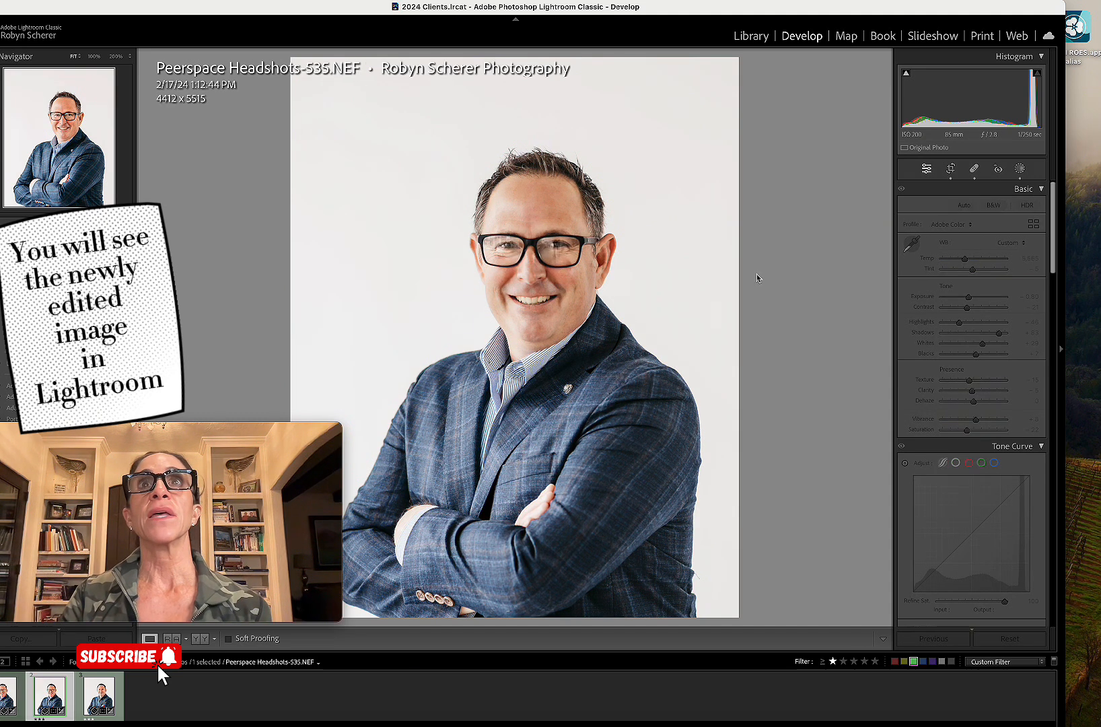
key("Right")
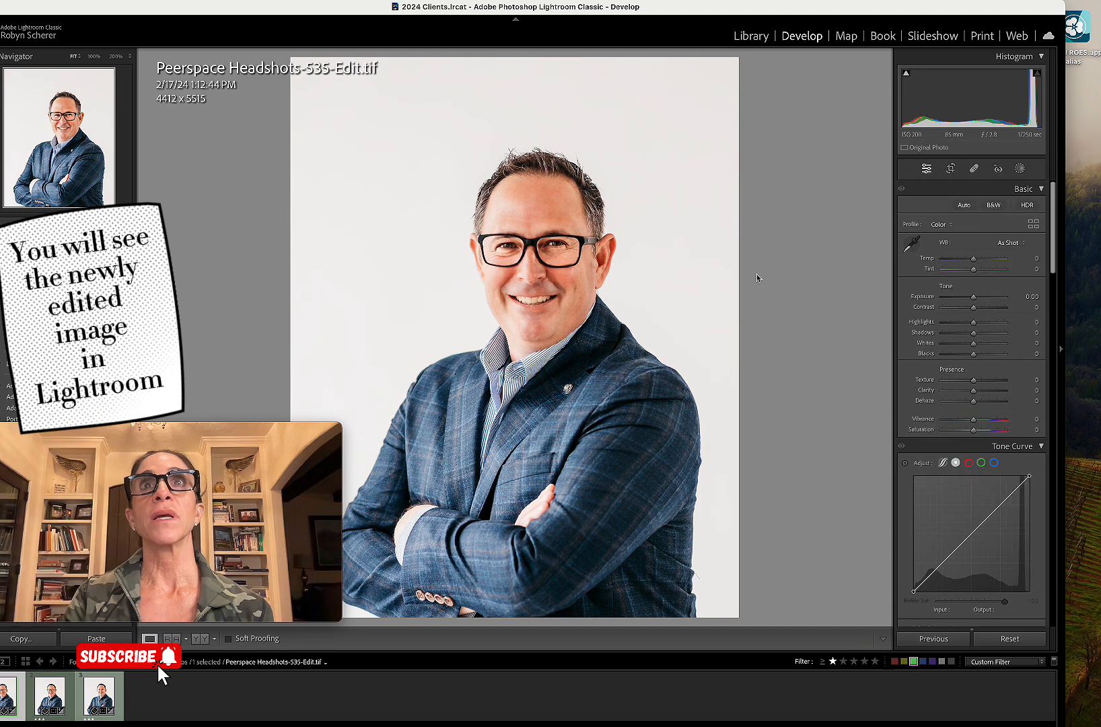
key("Left")
key("Right")
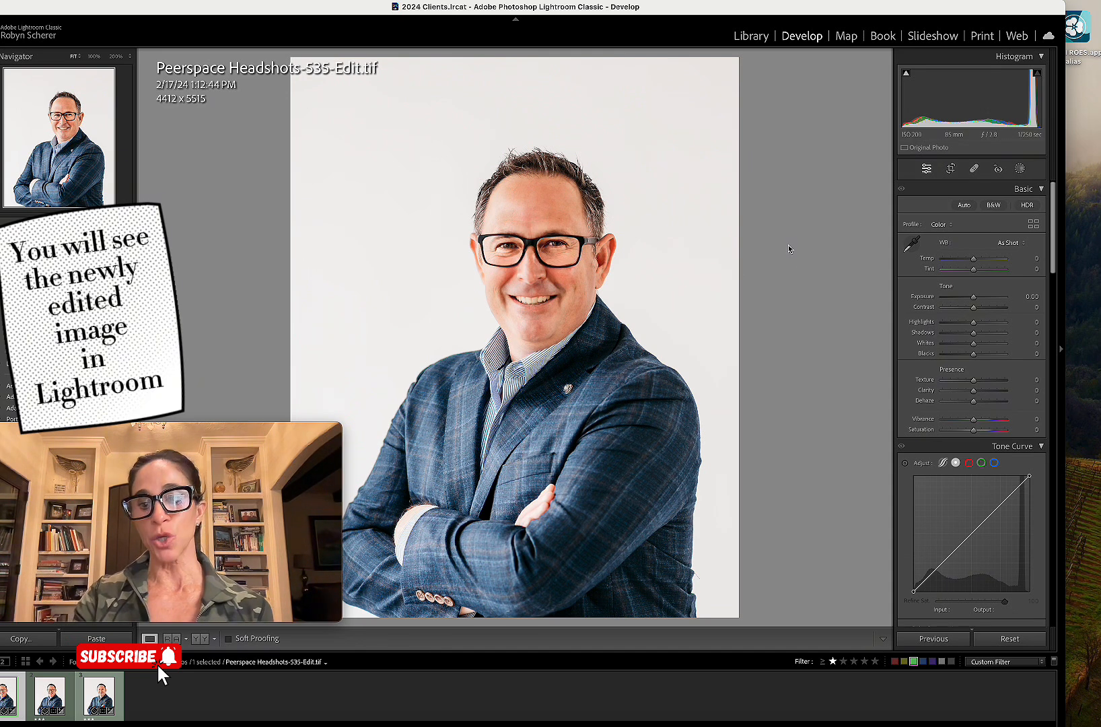
key("Left")
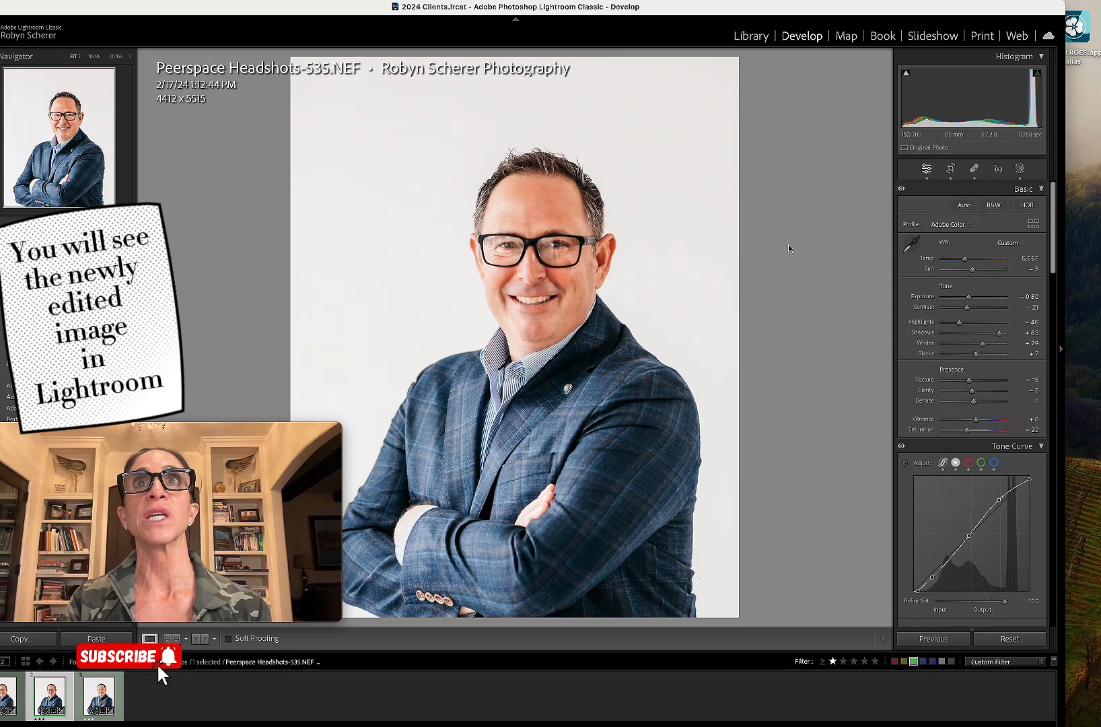
key("Right")
key("Left")
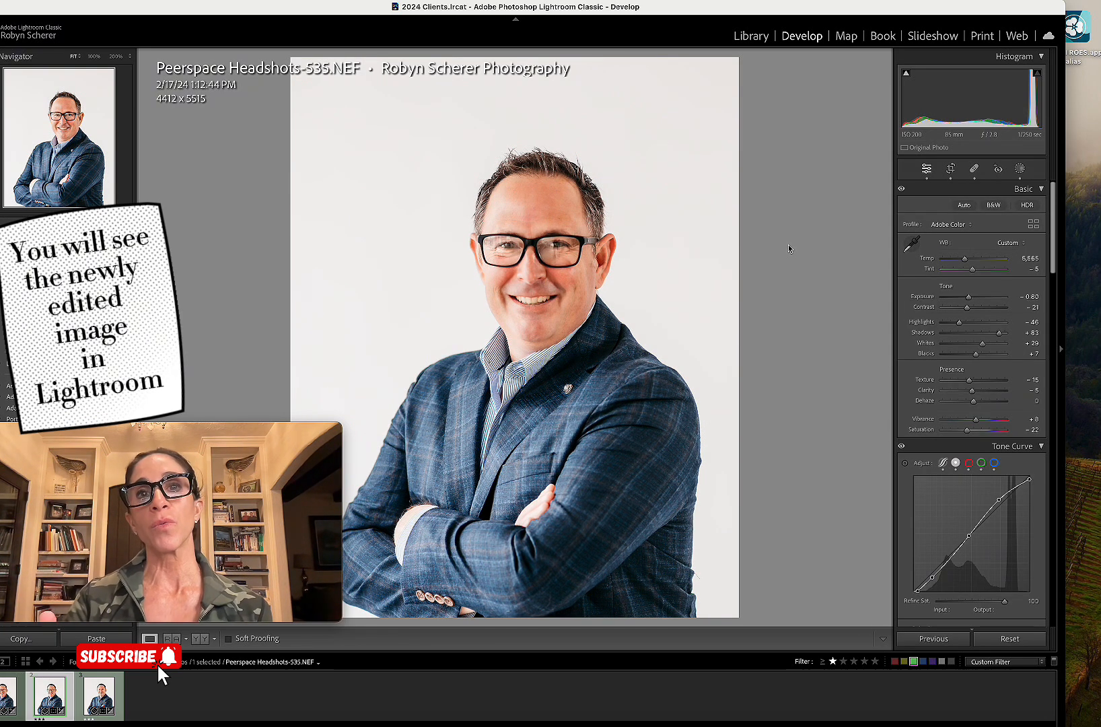
key("Right")
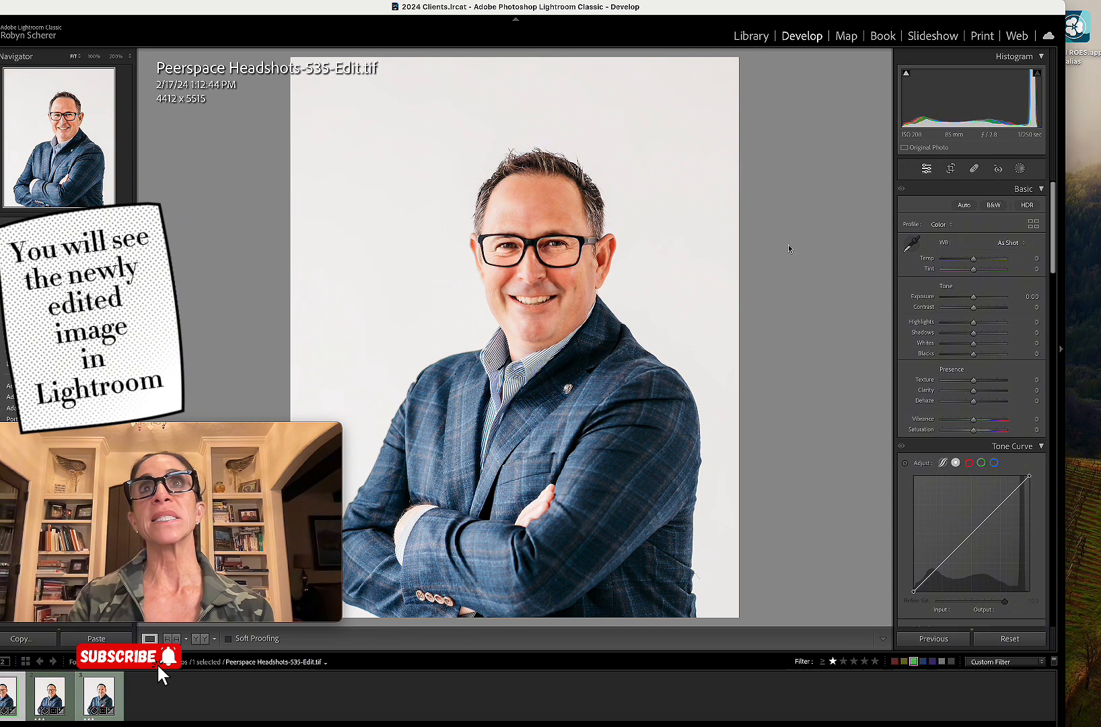